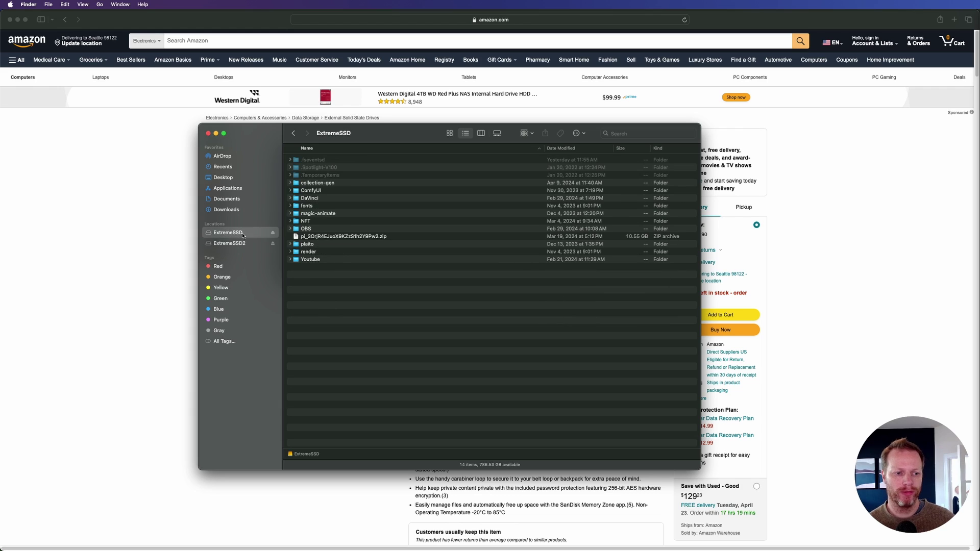
Look over the contents of the ExtremeSSD2 drive and view the product photo of the SanDisk 2TB Extreme Portable SSD.
left_click(240, 244)
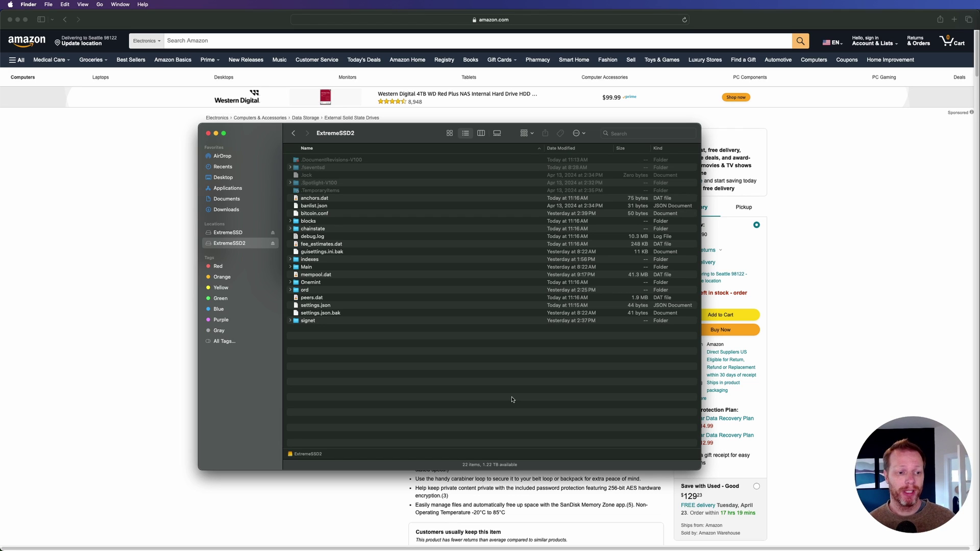
left_click(184, 241)
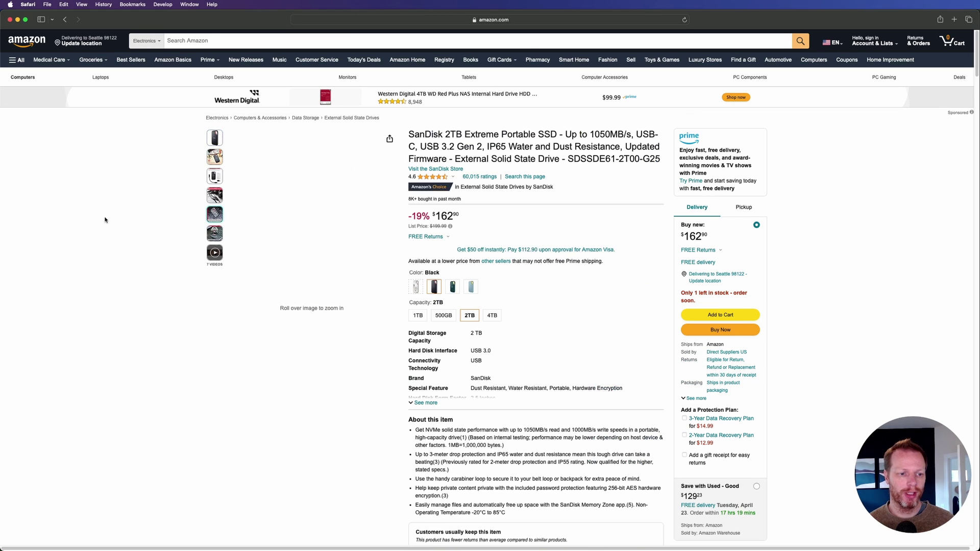
left_click(215, 138)
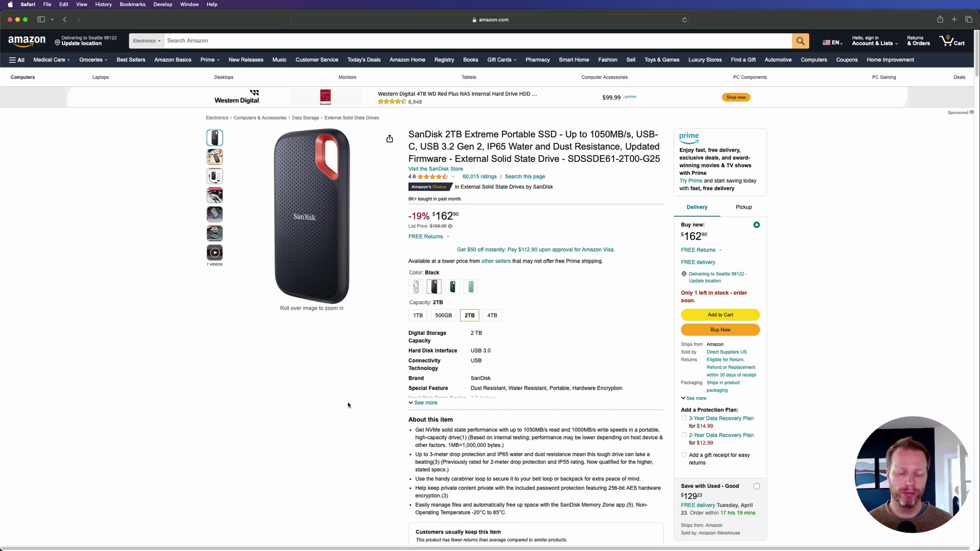
Switch back to Finder, search the system for "disk utility" and open Disk Utility.
key("super+Tab")
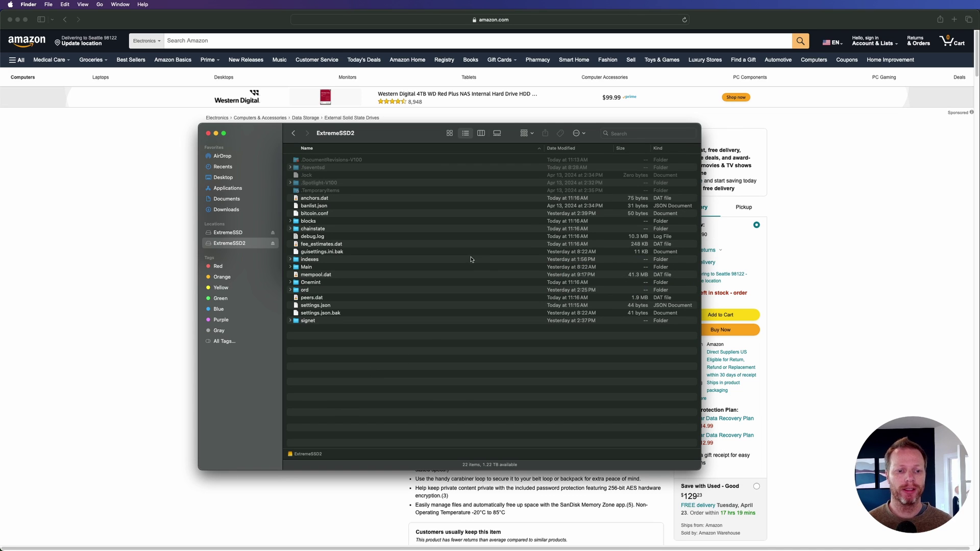
left_click_drag(428, 140, 449, 135)
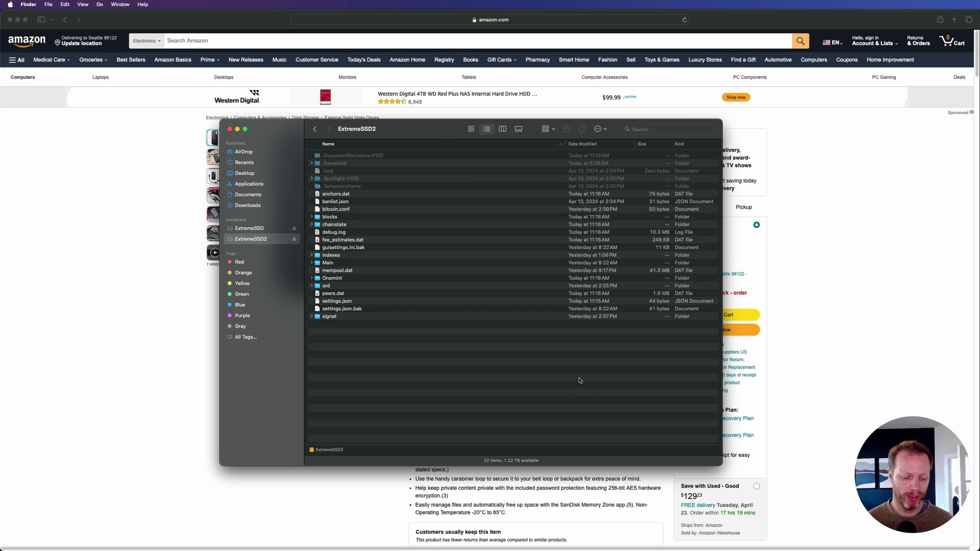
key("super+space")
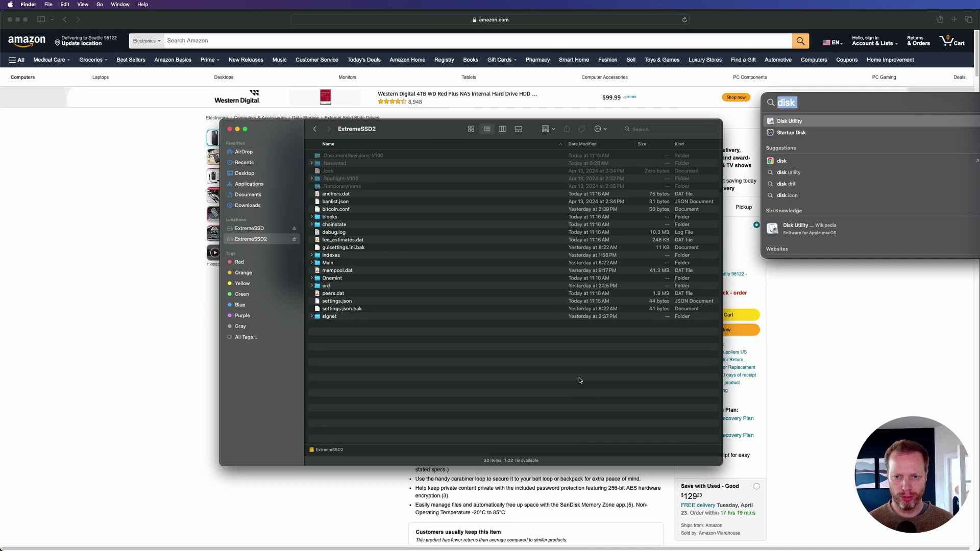
key("Right")
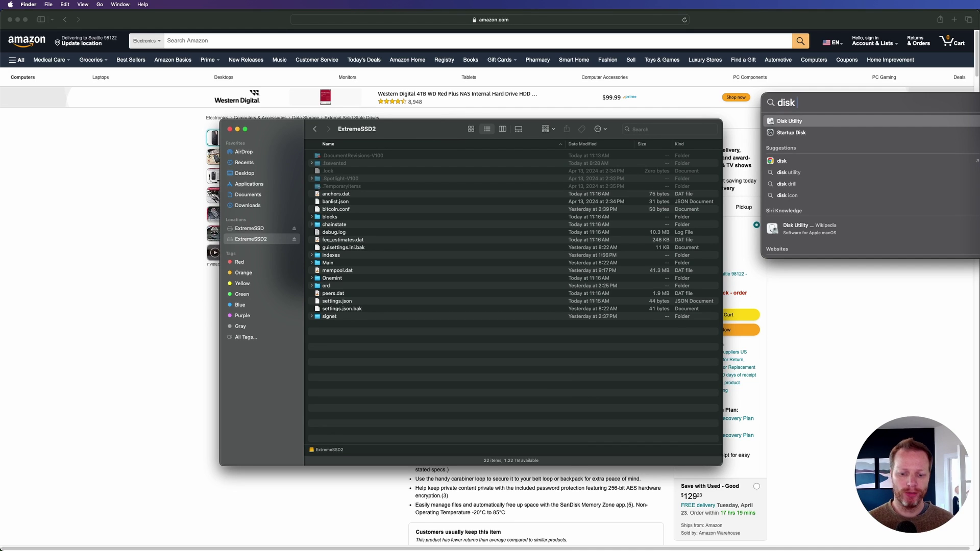
type("utility")
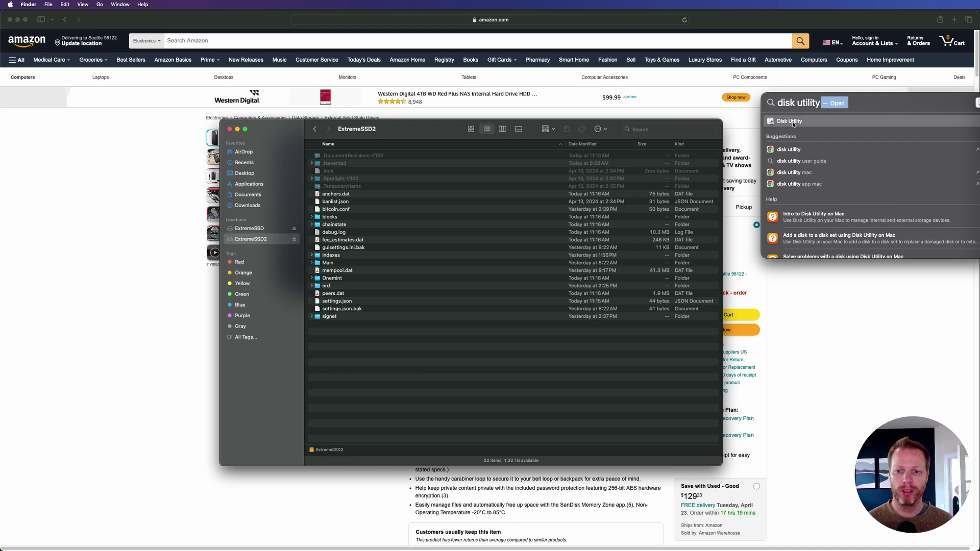
left_click(791, 121)
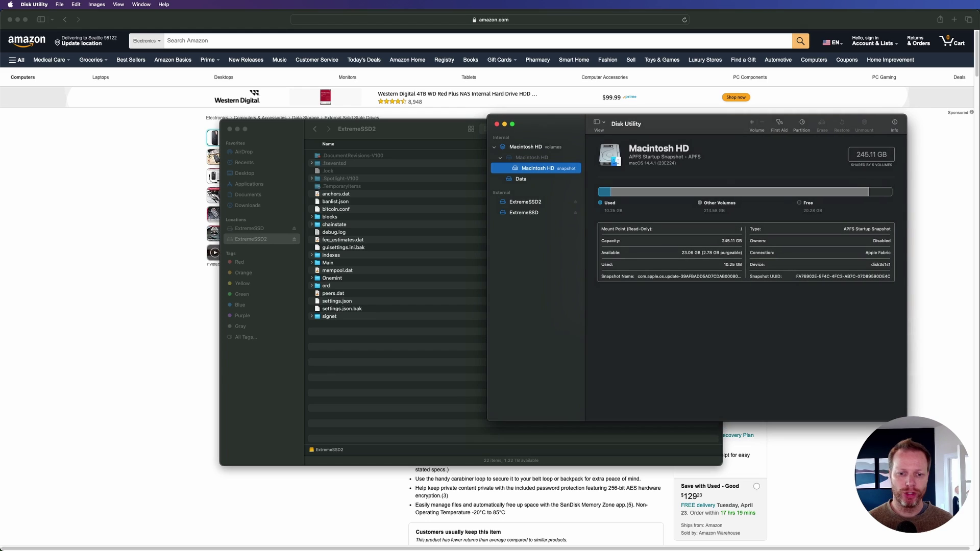
Open the erase settings for the ExtremeSSD2 volume and examine its name and the available APFS formats.
left_click(529, 204)
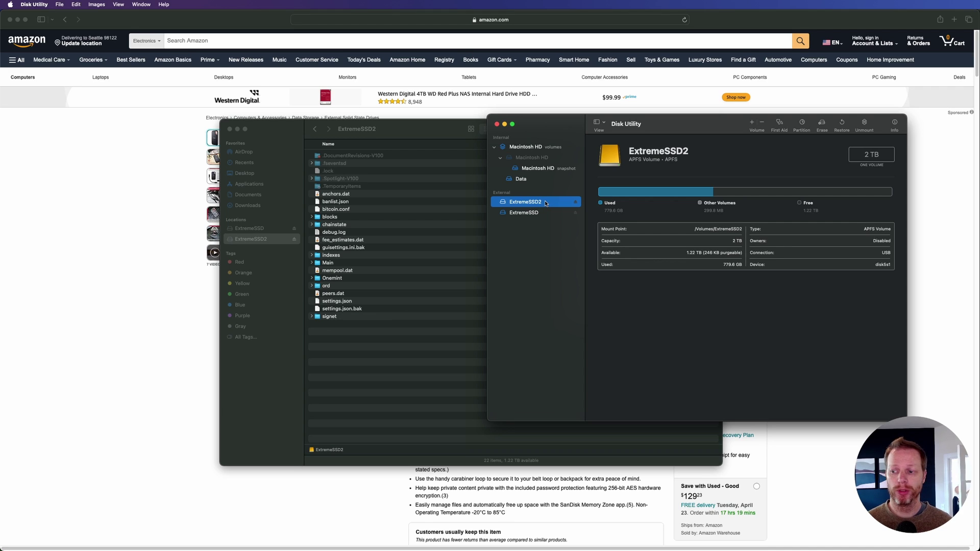
right_click(546, 203)
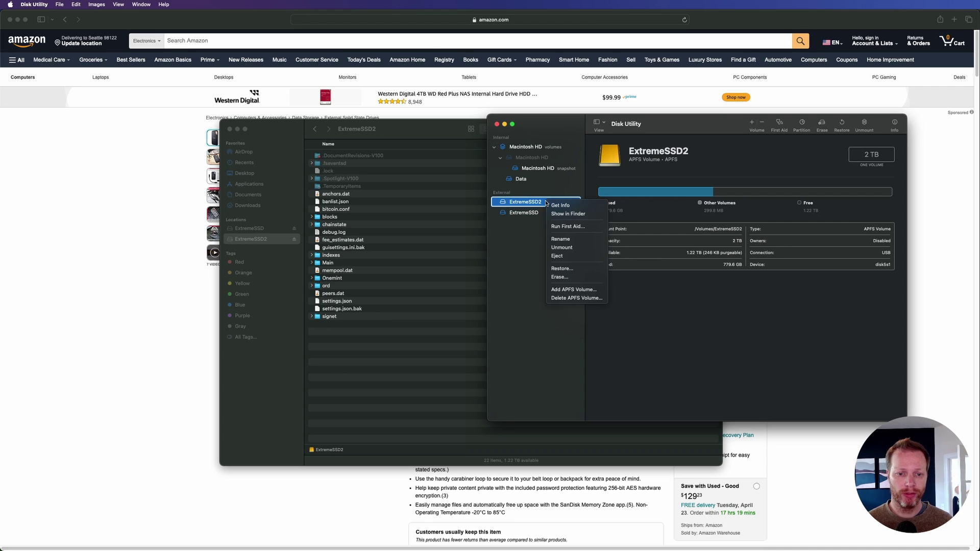
left_click(561, 277)
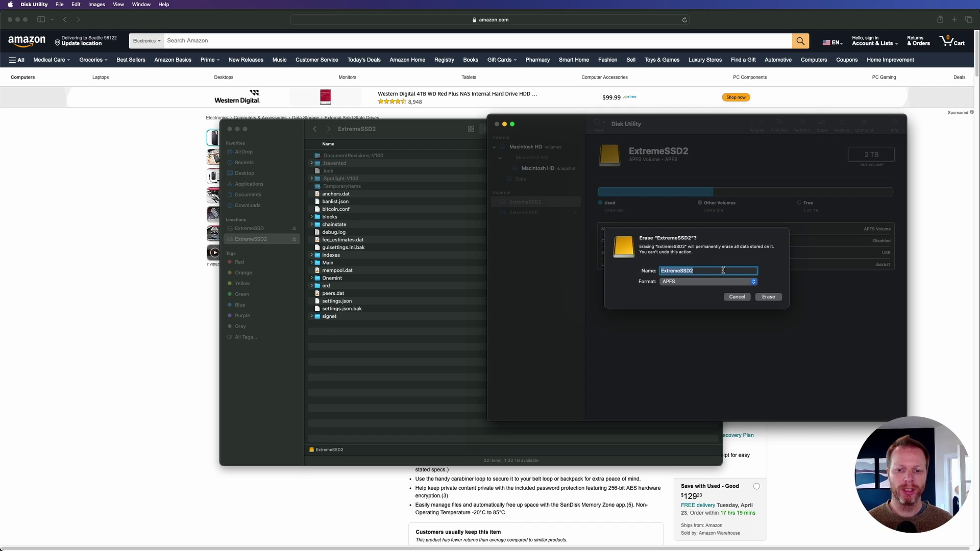
left_click(721, 269)
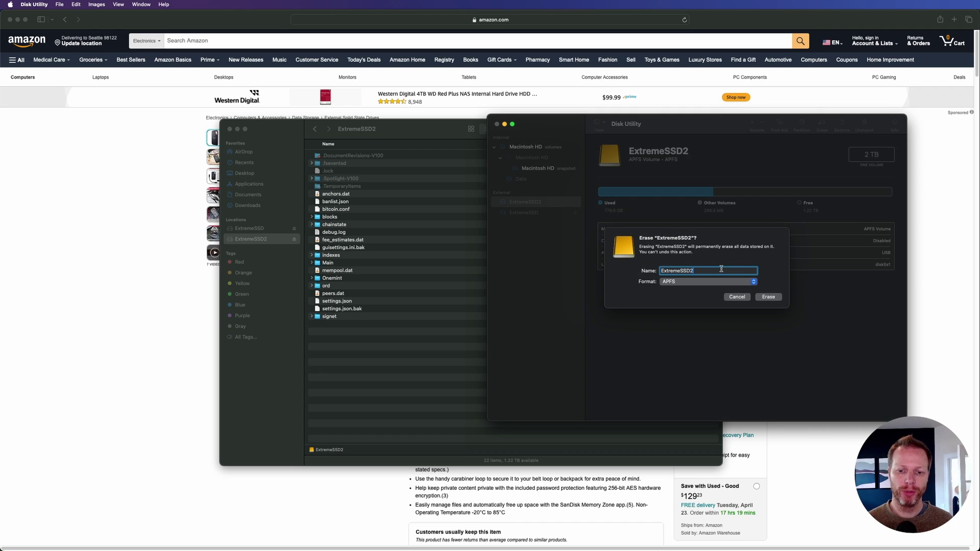
left_click(688, 283)
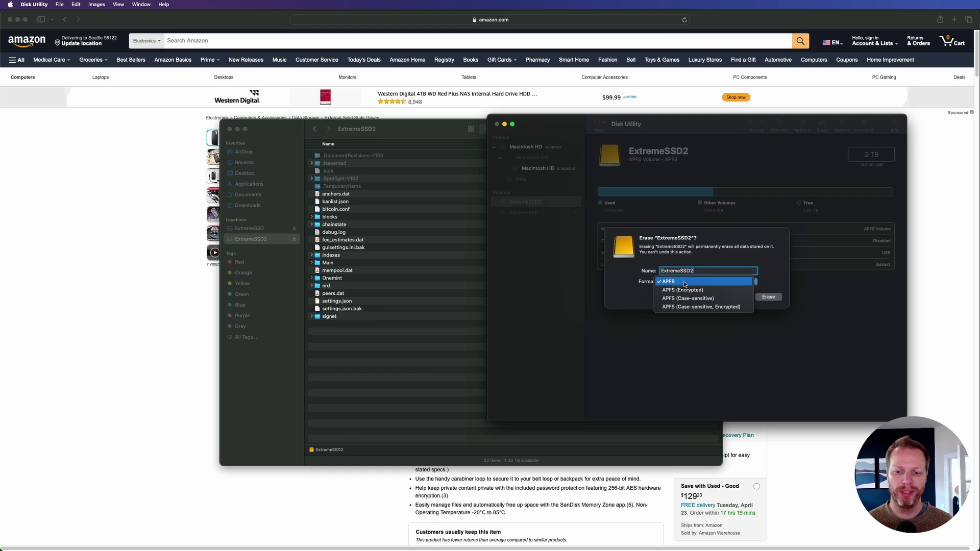
left_click(728, 251)
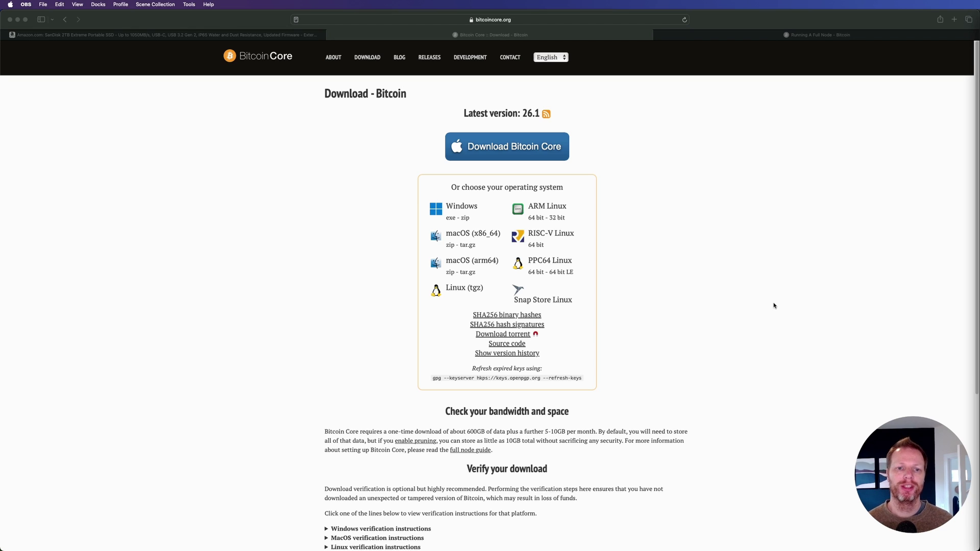
Check the full address of the Bitcoin Core download page and try to download the macOS (x86_64) build.
left_click(550, 20)
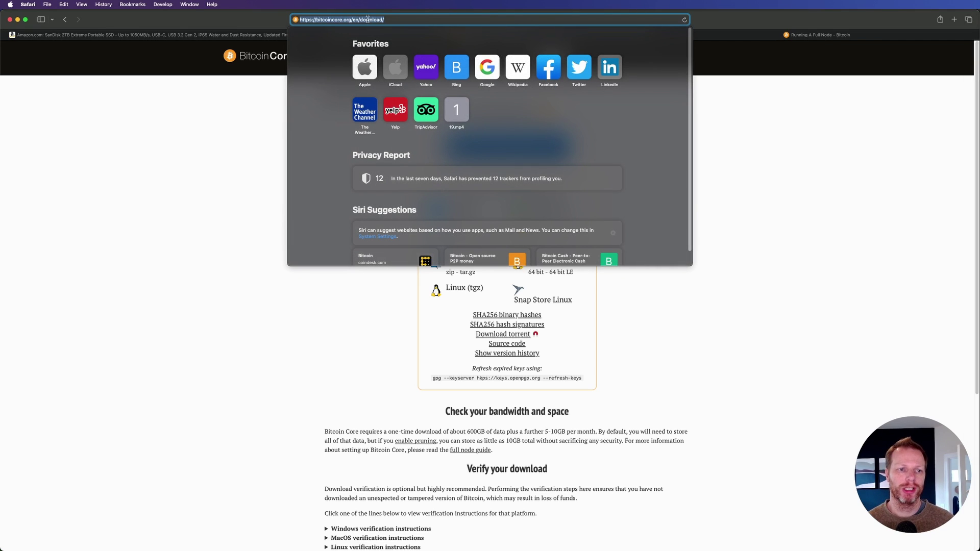
left_click(187, 155)
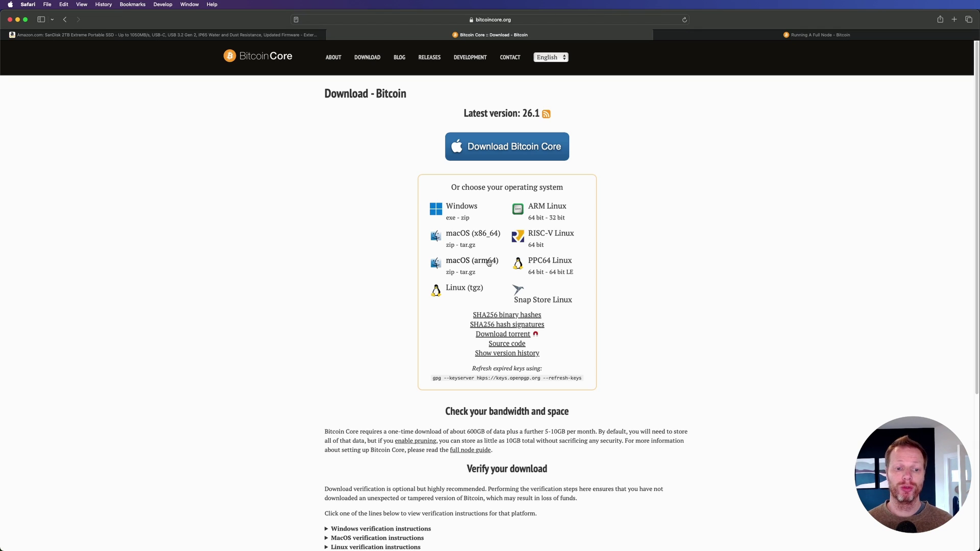
left_click(486, 235)
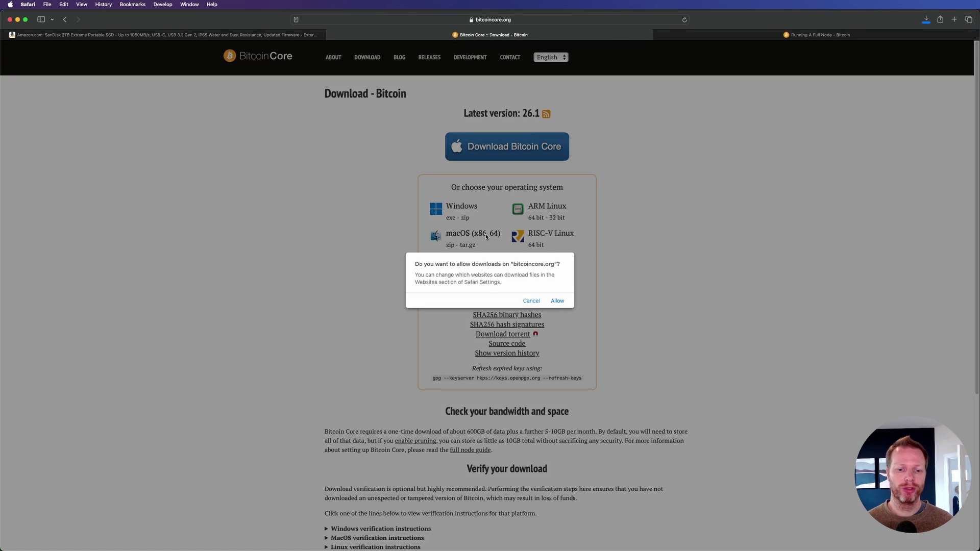
left_click(536, 302)
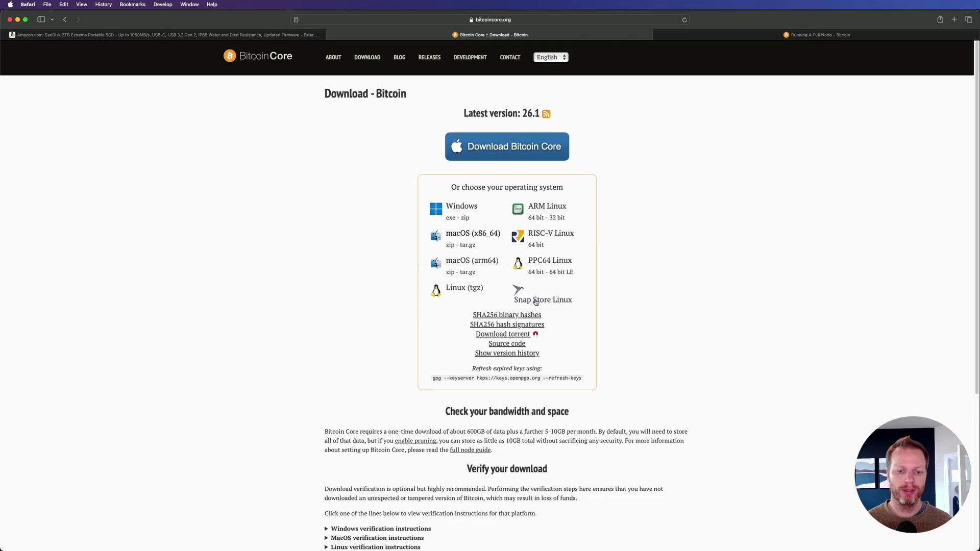
Switch to Finder, mount bitcoin-25.0-arm64-apple-darwin.dmg from Downloads and show the contents of the Bitcoin-Core volume.
key("super+Tab")
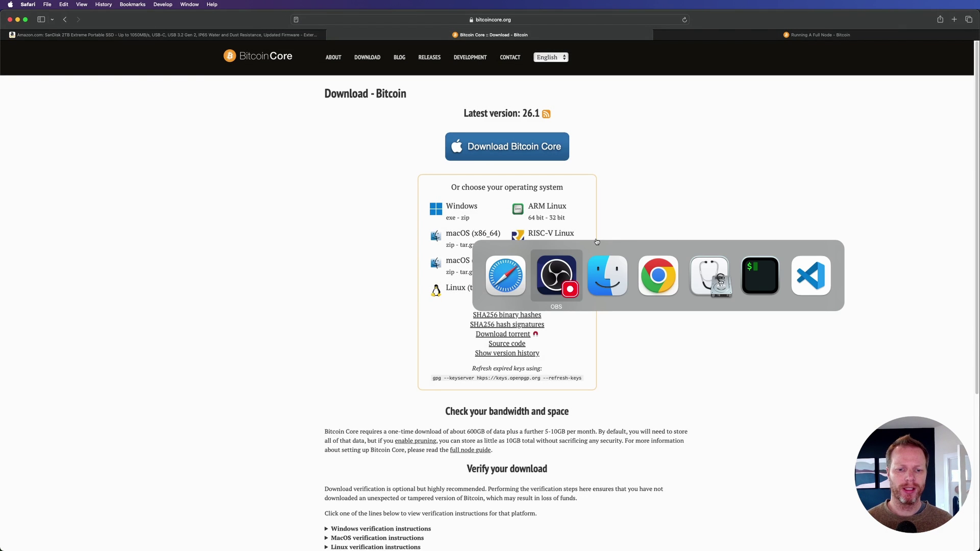
key("super+Tab")
left_click(251, 207)
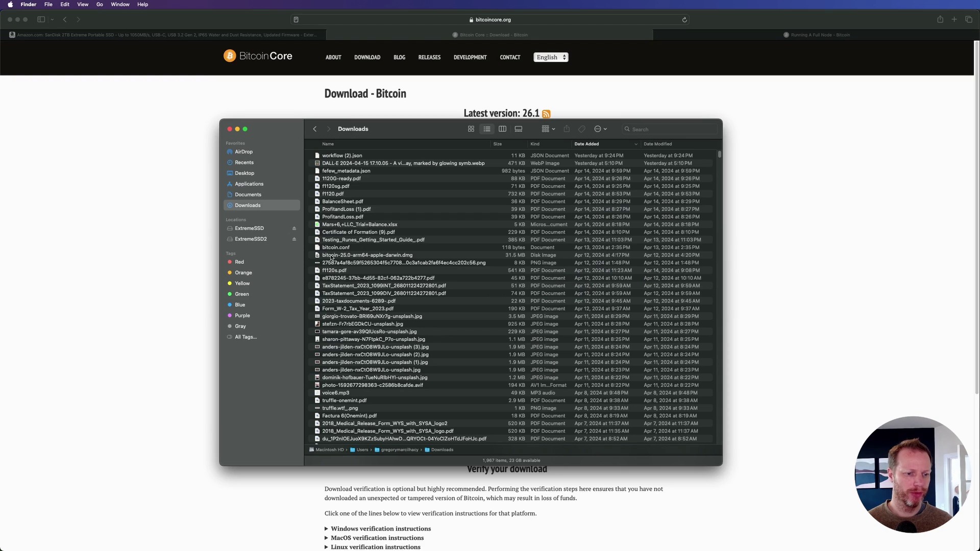
left_click(332, 256)
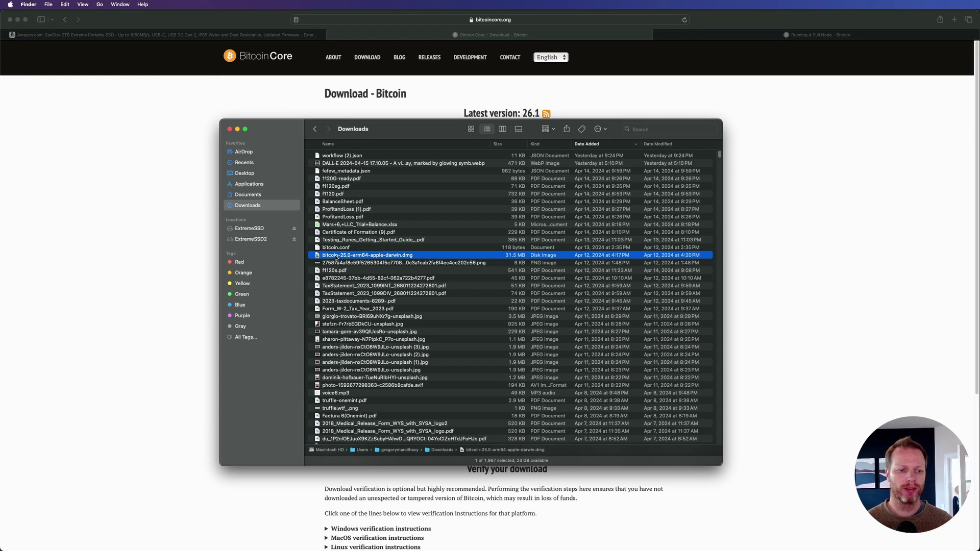
double_click(336, 257)
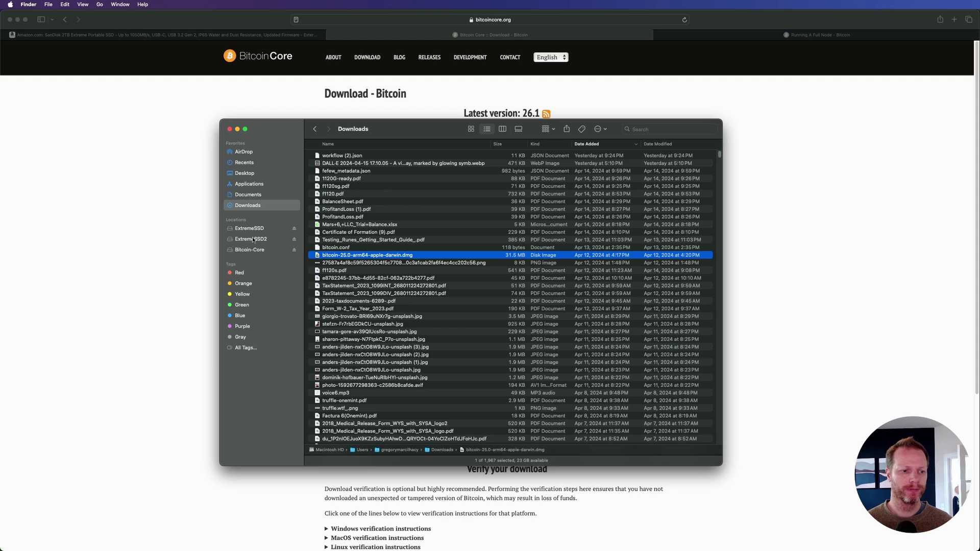
left_click(254, 251)
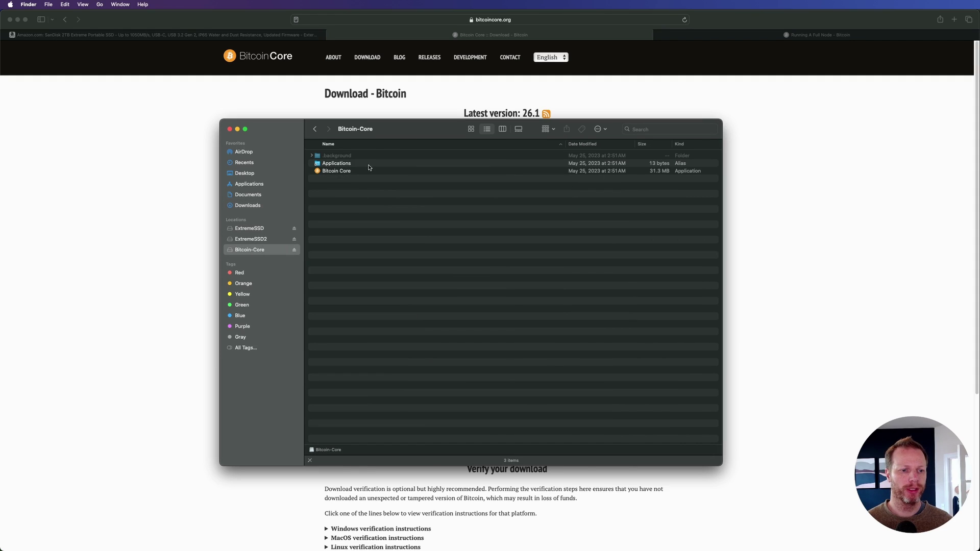
Select the Bitcoin Core application in the mounted volume and locate its copy in the Applications folder.
left_click_drag(400, 134, 496, 122)
left_click(425, 160)
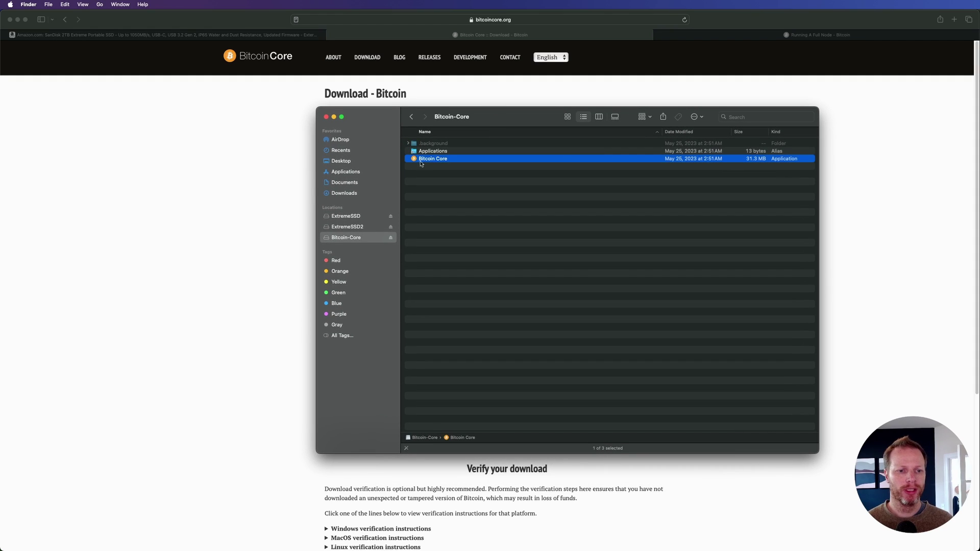
mouse_move(424, 162)
left_mouse_down()
mouse_move(427, 151)
mouse_move(428, 163)
left_mouse_up()
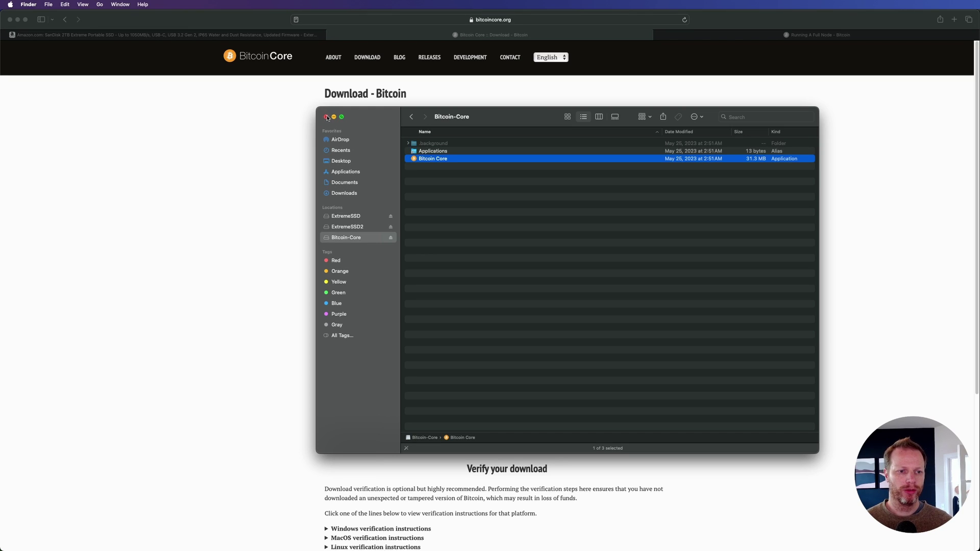
left_click(346, 174)
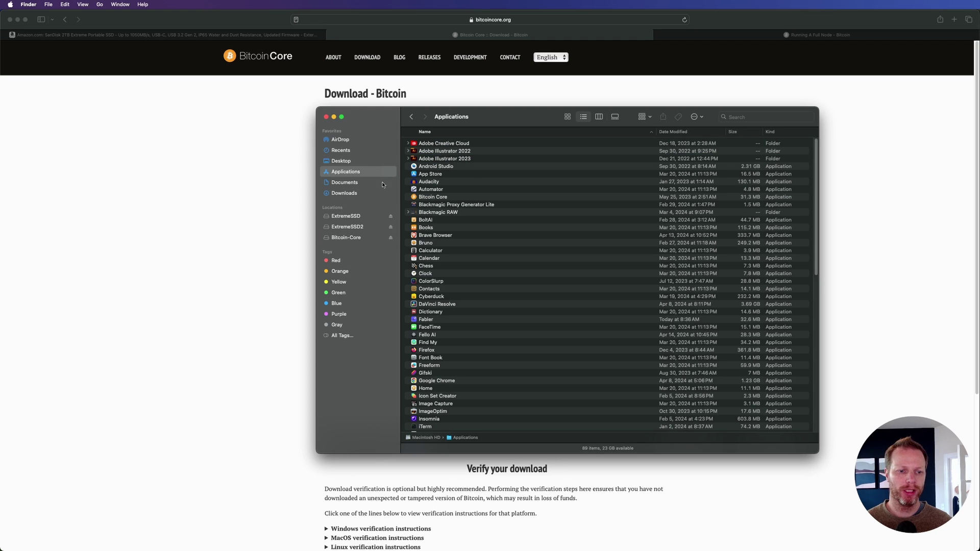
left_click(442, 198)
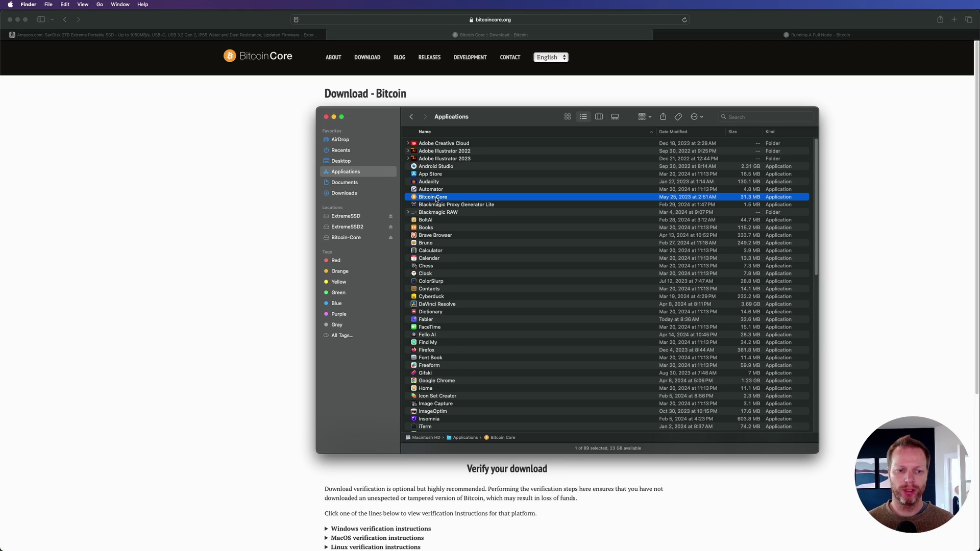
Switch to Safari and read the Mac OS X data directory instructions in the Running A Full Node guide.
left_click(293, 208)
left_click(731, 33)
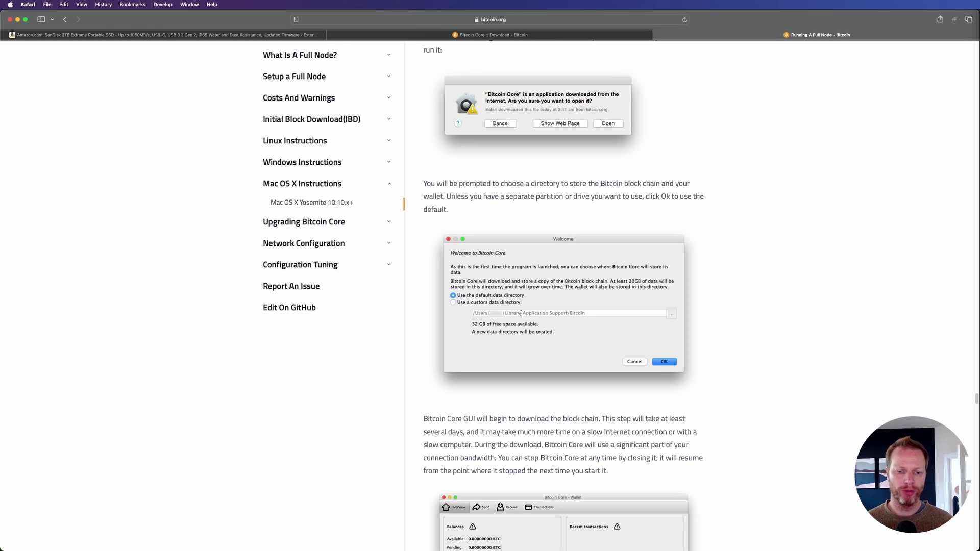
Switch to Finder, create a folder named Bitcoin on the ExtremeSSD2 drive, and return to the guide in Safari.
mouse_move(567, 541)
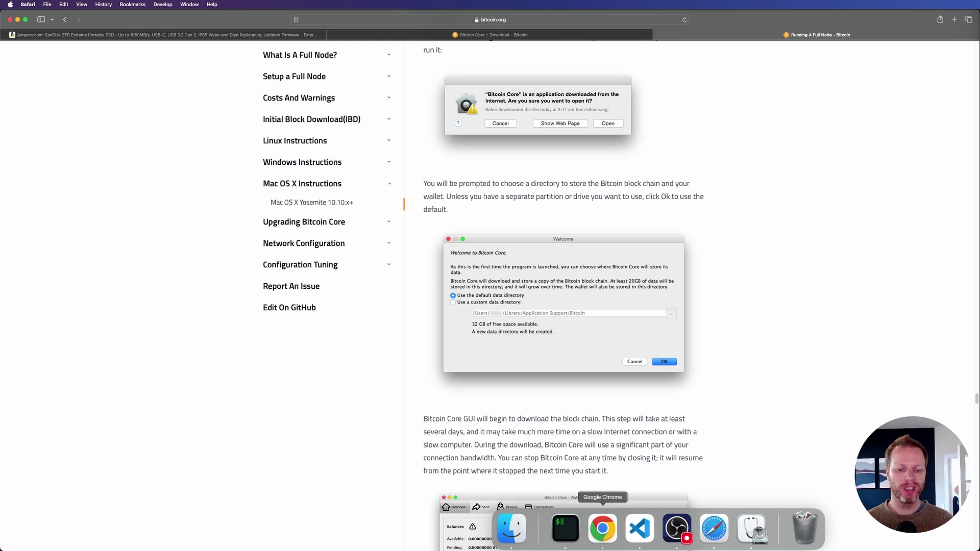
left_click(511, 530)
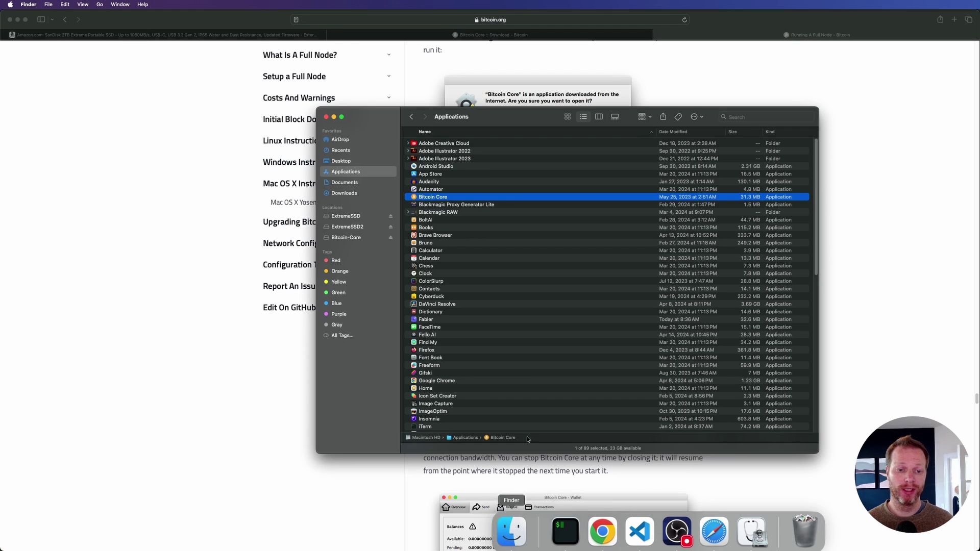
left_click(342, 228)
left_click_drag(528, 113, 474, 103)
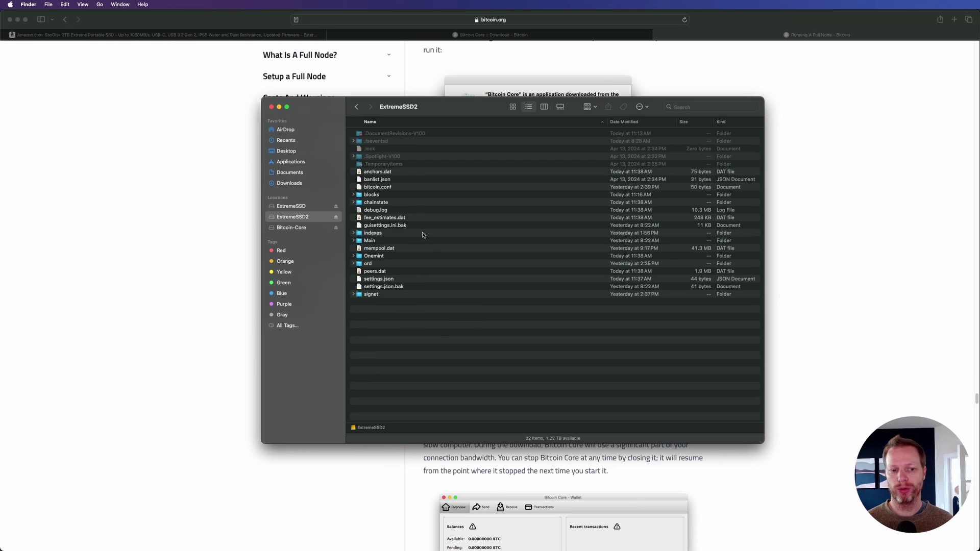
right_click(410, 330)
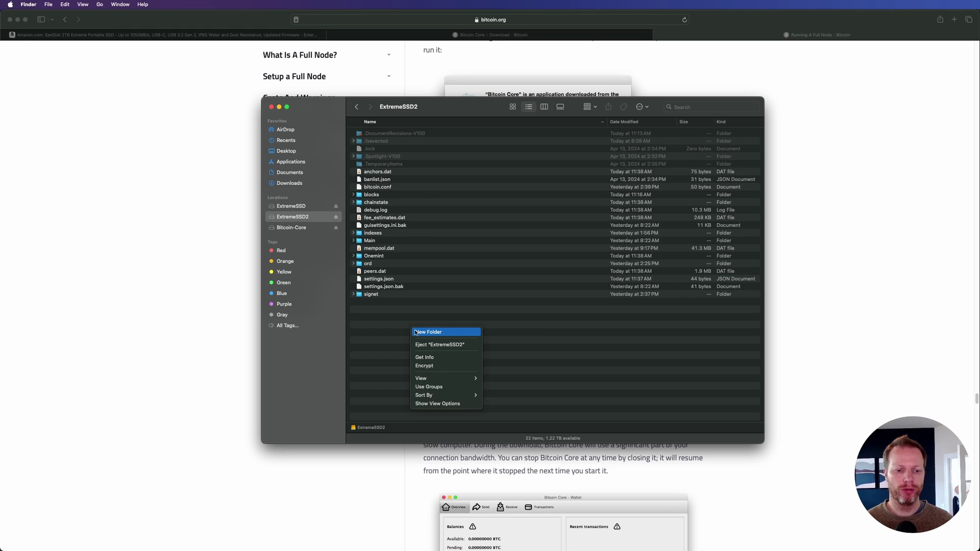
left_click(430, 334)
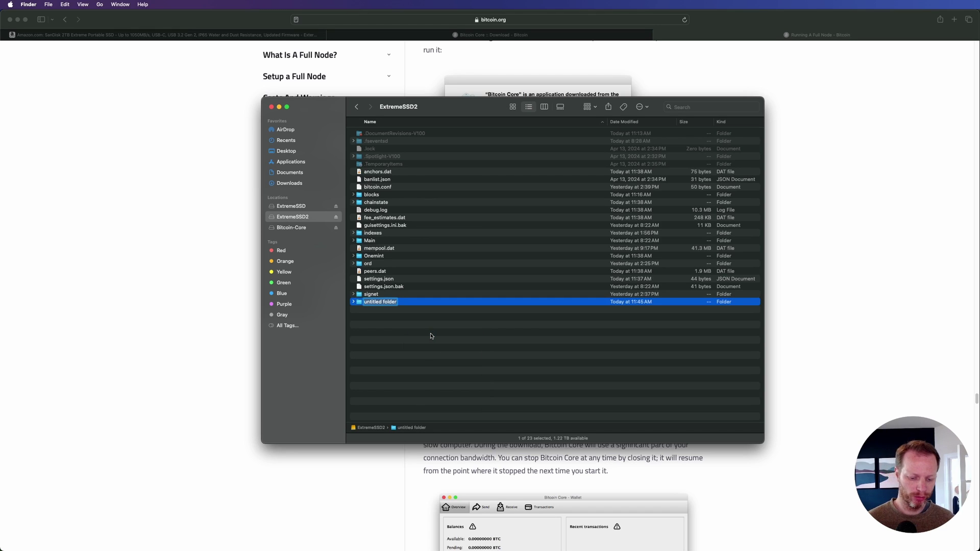
type("Bitcoin")
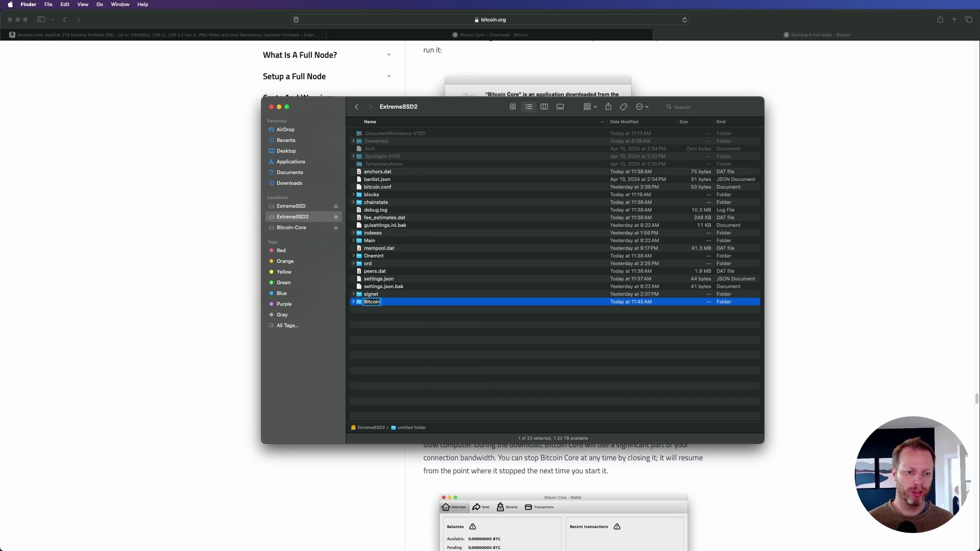
key("Return")
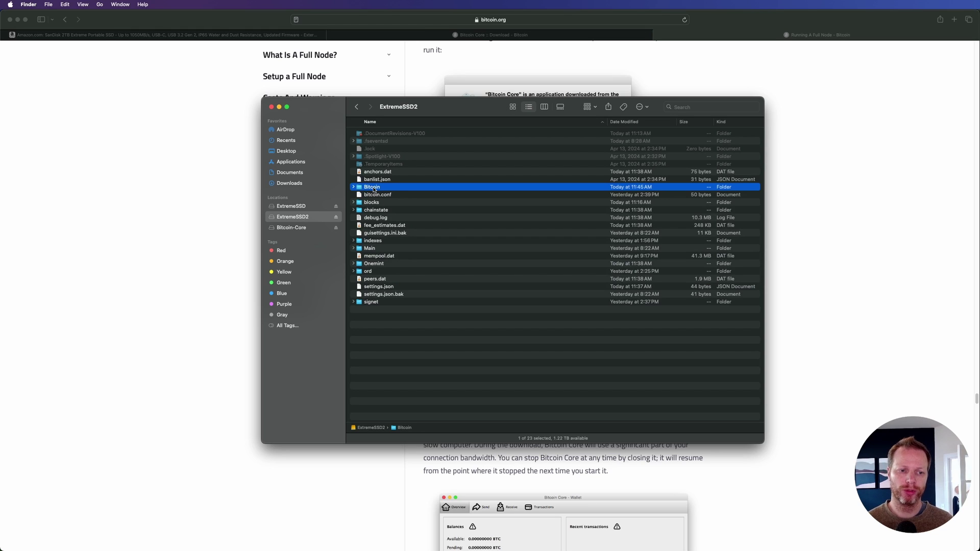
left_click(803, 213)
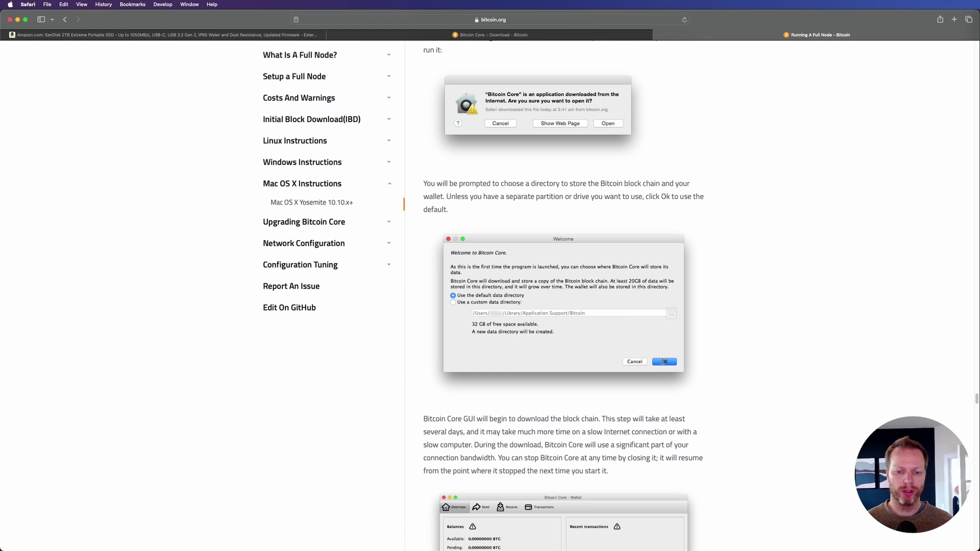
Switch to Finder and launch Bitcoin Core from the Applications folder.
key("super+Tab")
key("super+Tab")
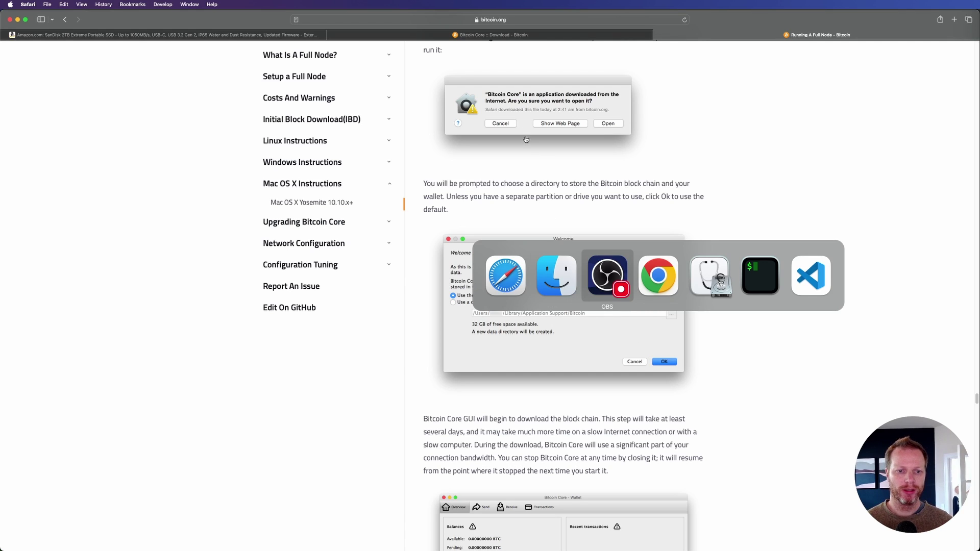
left_click(556, 272)
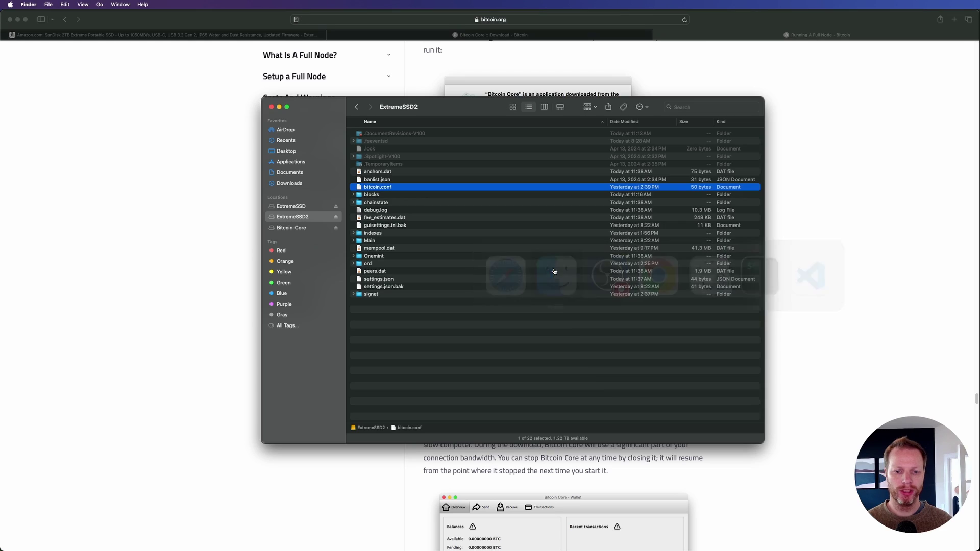
left_click(292, 163)
left_click(378, 188)
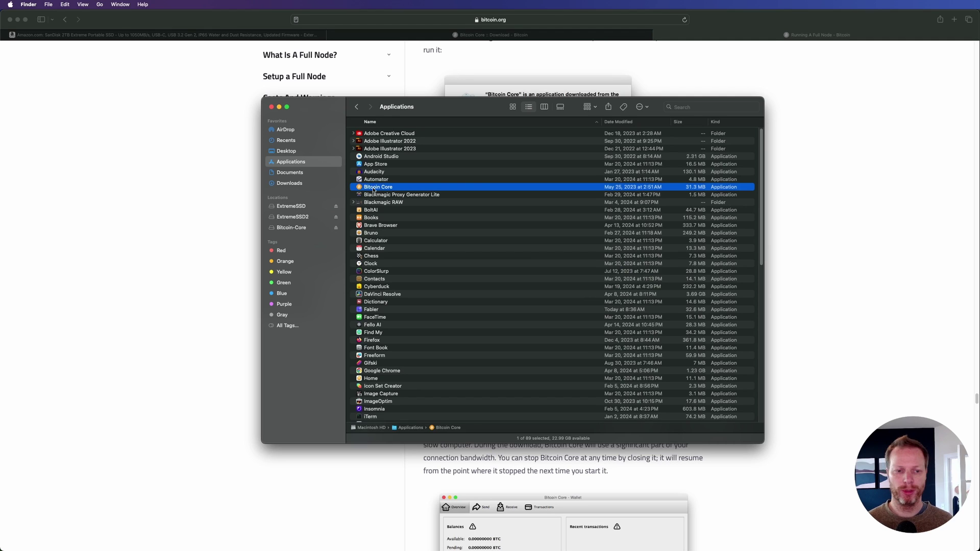
double_click(373, 191)
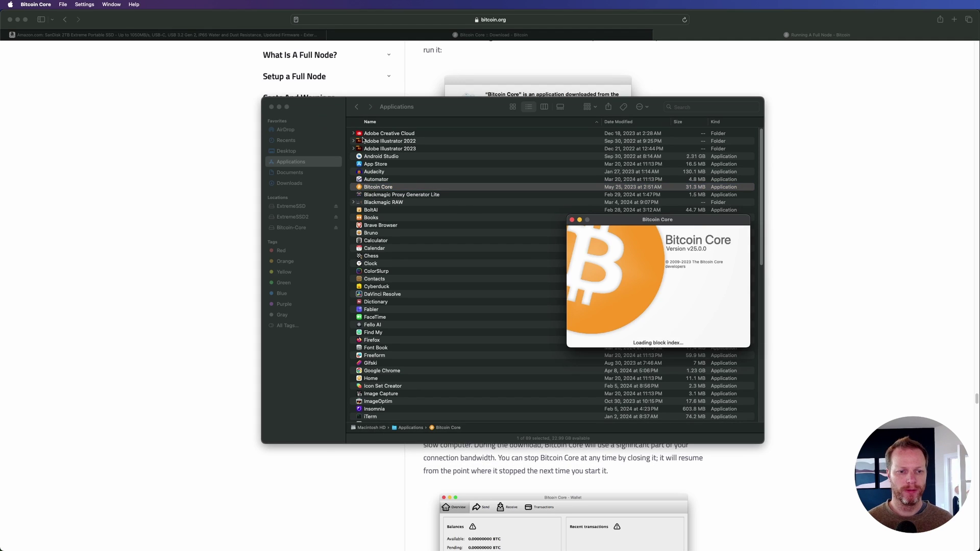
Close the Applications window in Finder and reposition the Bitcoin Core window over the guide page.
left_click(272, 107)
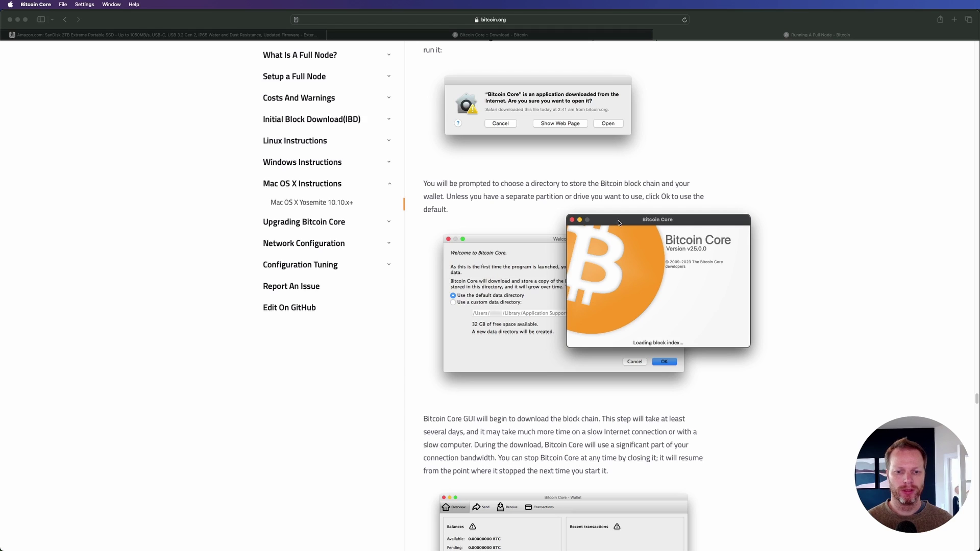
left_click_drag(618, 223, 580, 205)
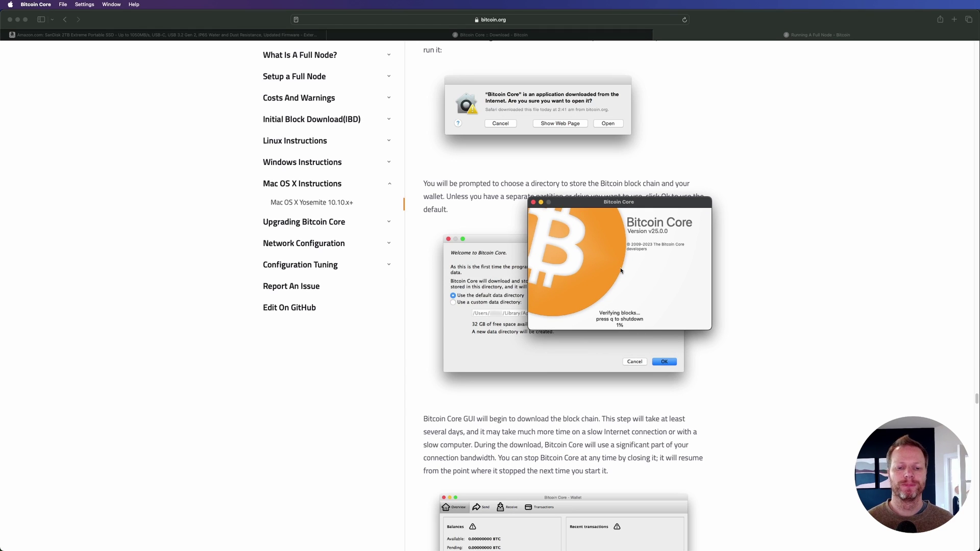
left_click_drag(905, 148, 562, 162)
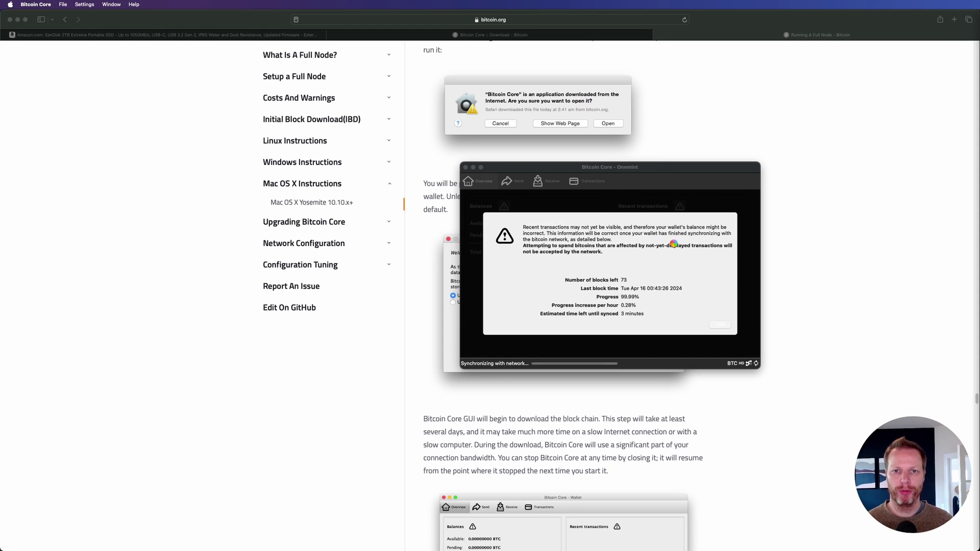
left_click(692, 136)
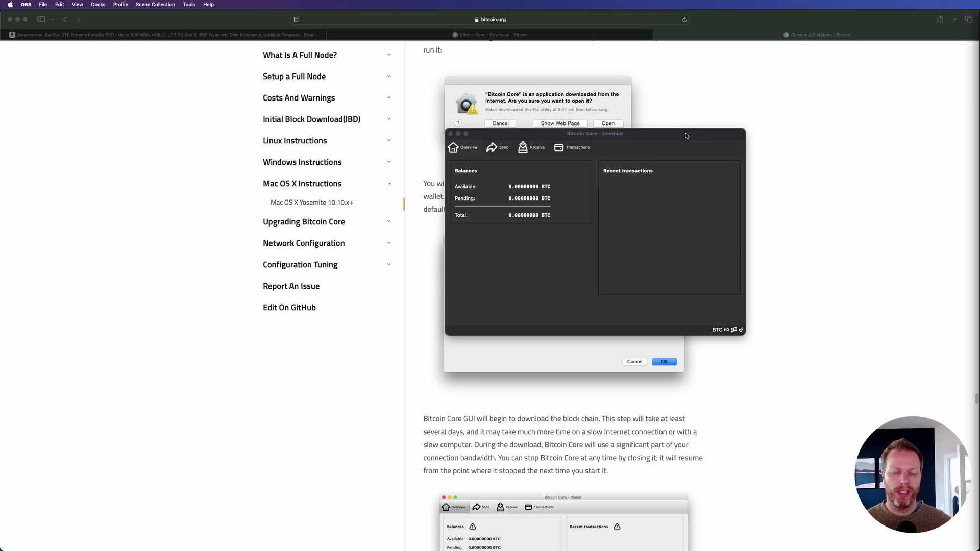
left_click(687, 136)
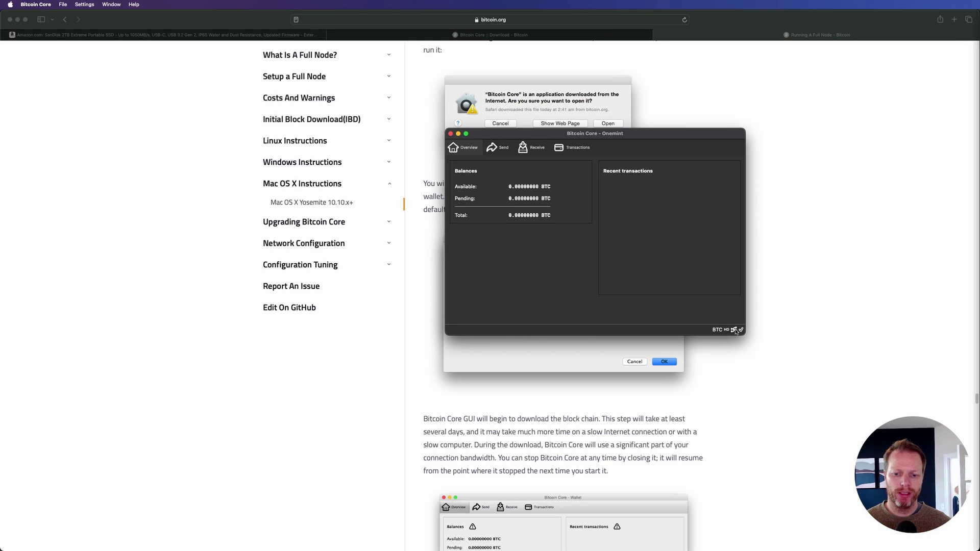
Check the node's network connections in the peers list, then view its network traffic graph.
mouse_move(737, 332)
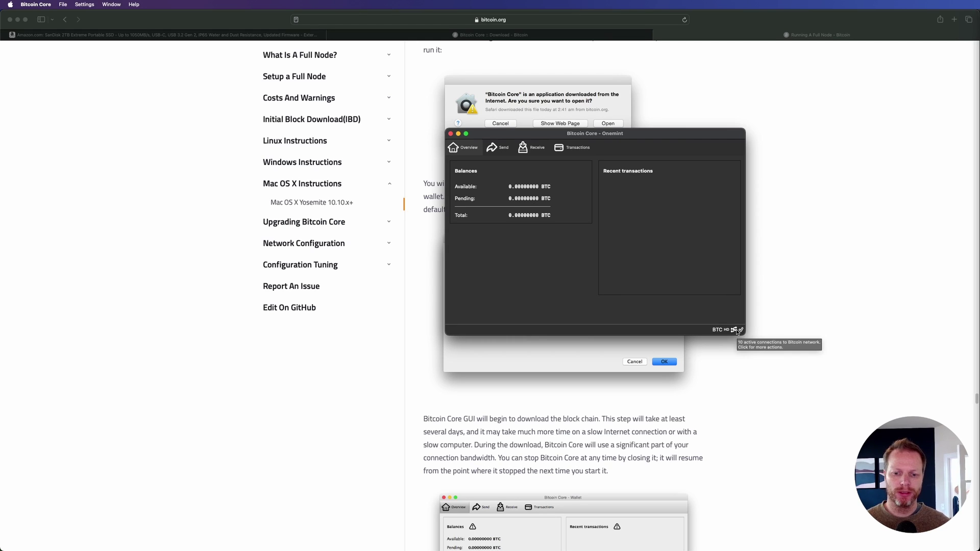
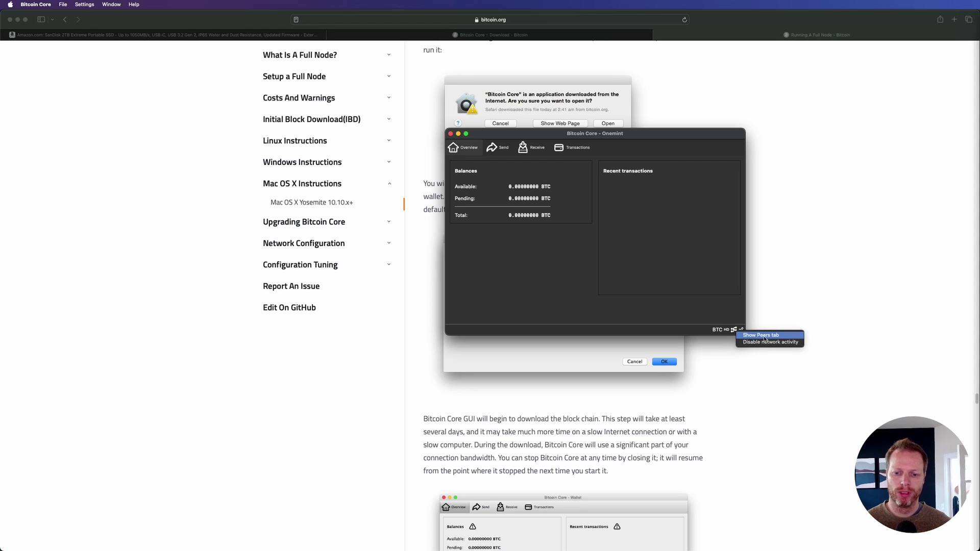
left_click(765, 339)
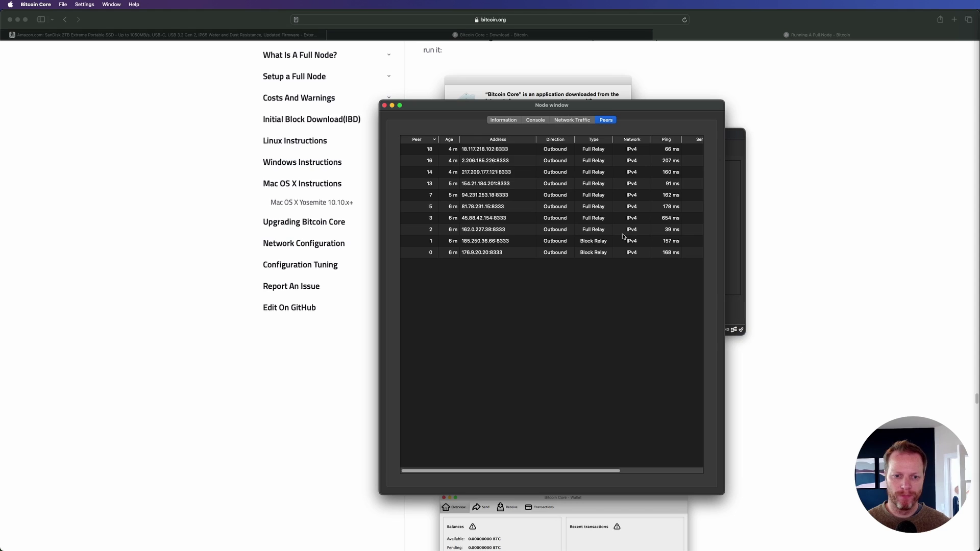
key("super+n")
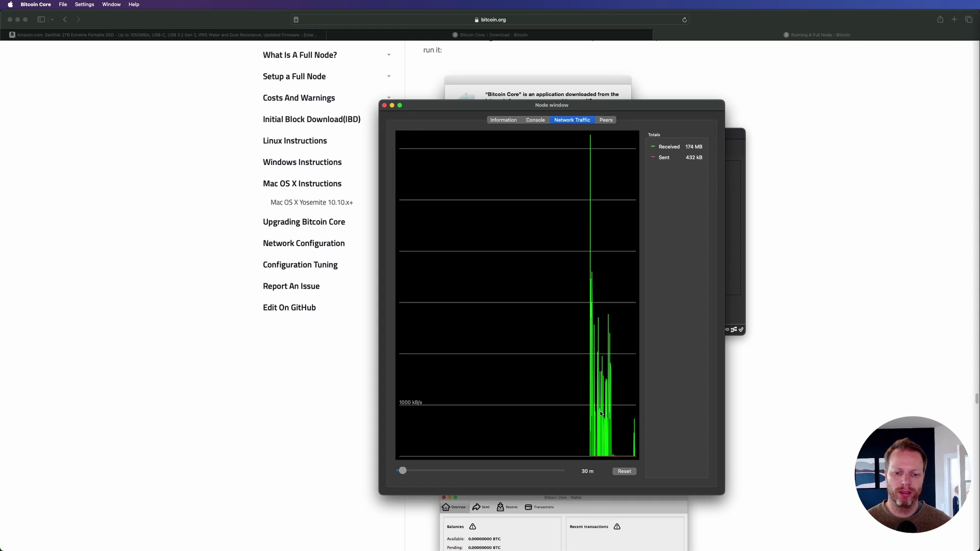
Run the getindexinfo command in the node's RPC console.
left_click(540, 121)
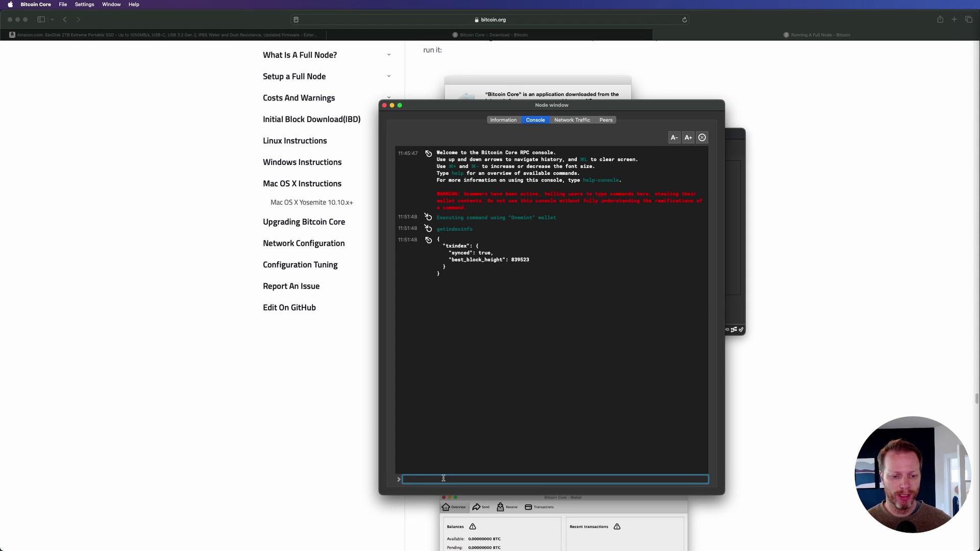
type("getin")
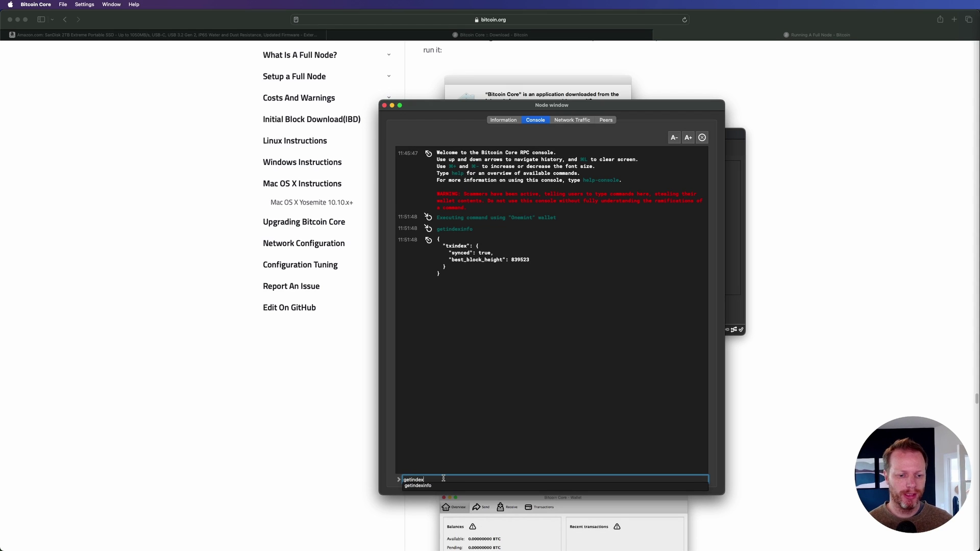
type("dex")
key("Down")
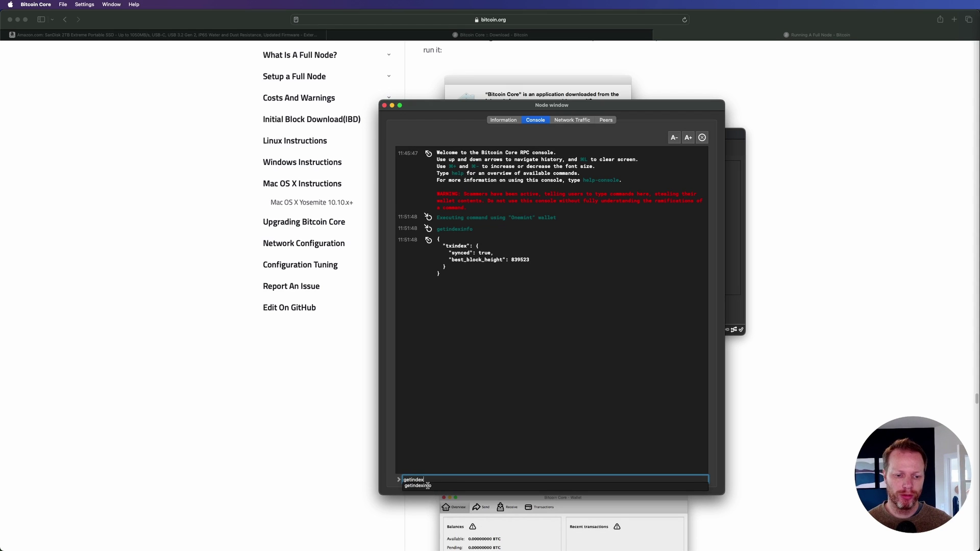
key("Return")
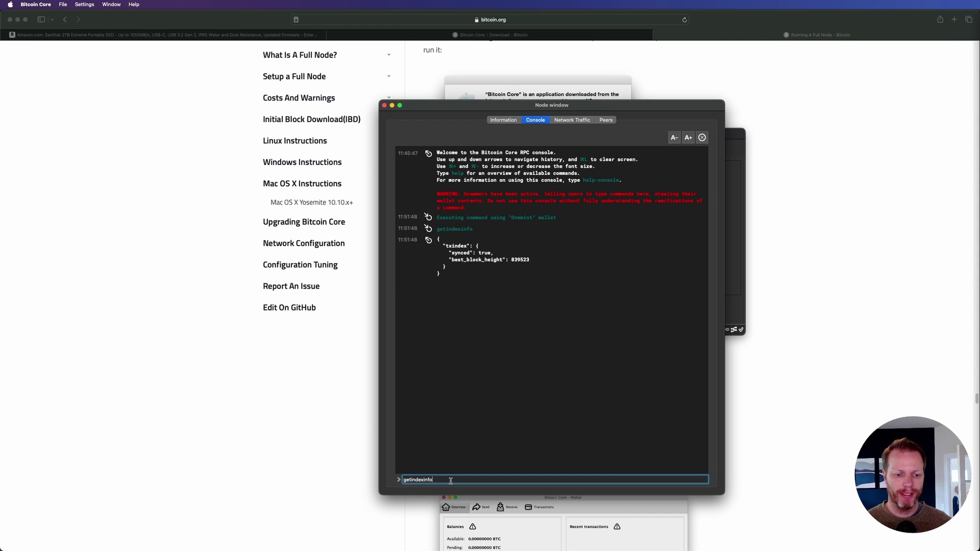
key("Return")
Examine the synced and best_block_height entries in the latest getindexinfo output, highlighting them in the console.
left_click_drag(448, 307, 503, 306)
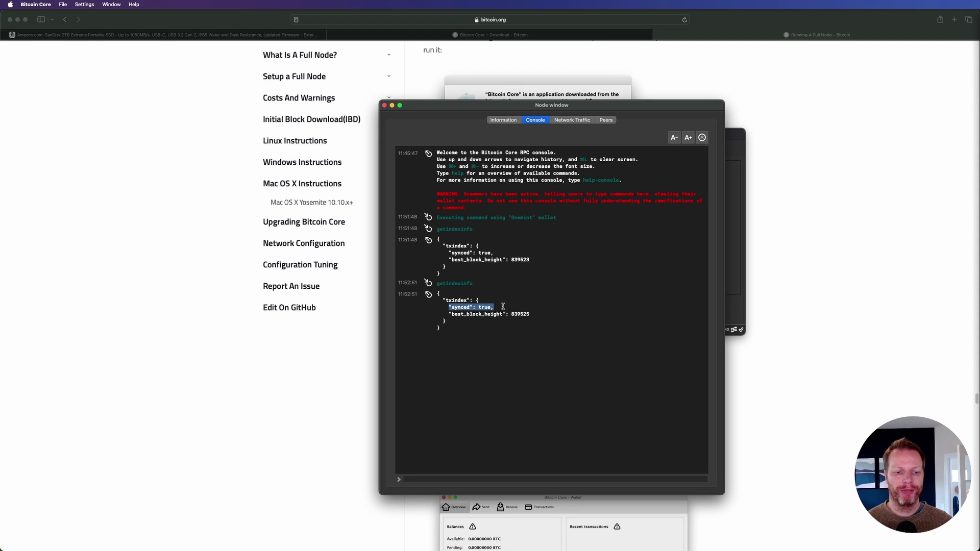
left_click(503, 306)
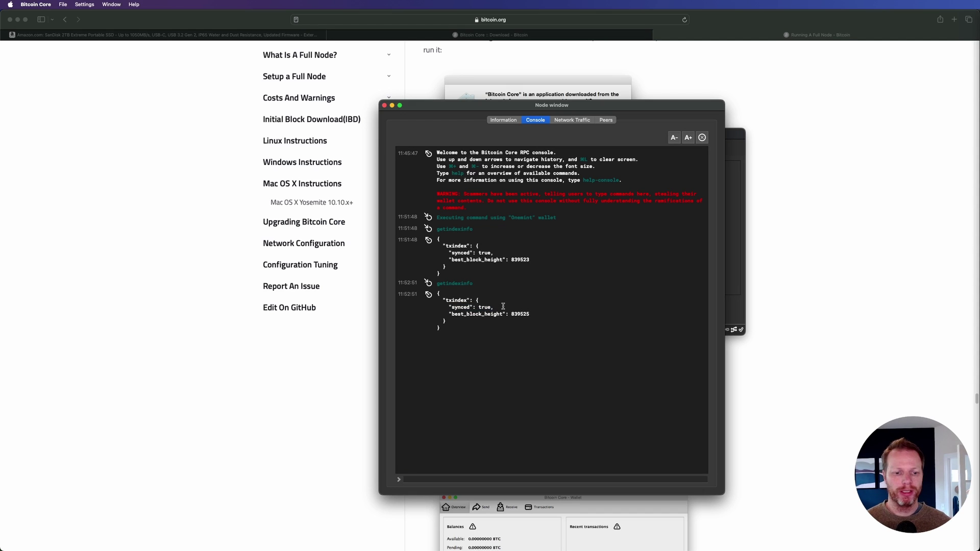
left_click_drag(511, 313, 532, 319)
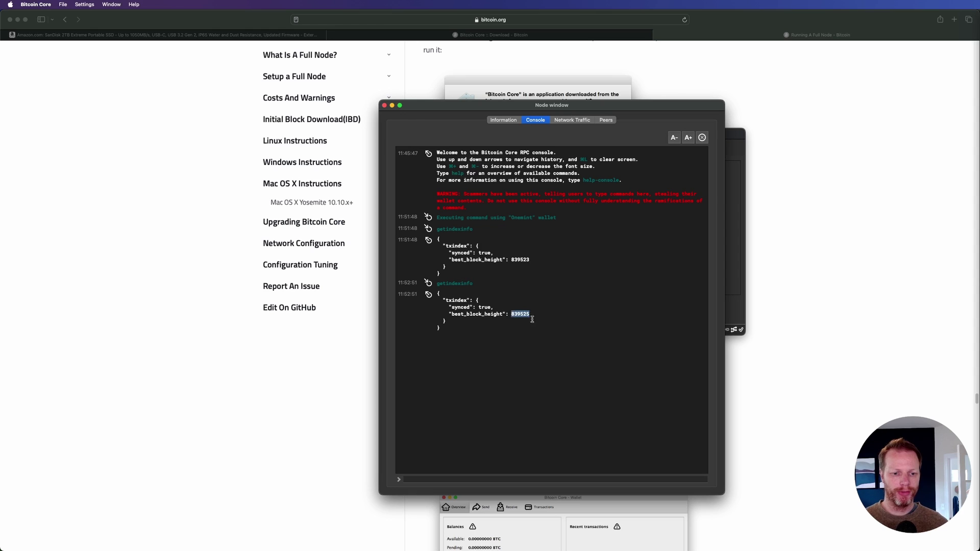
left_click(536, 314)
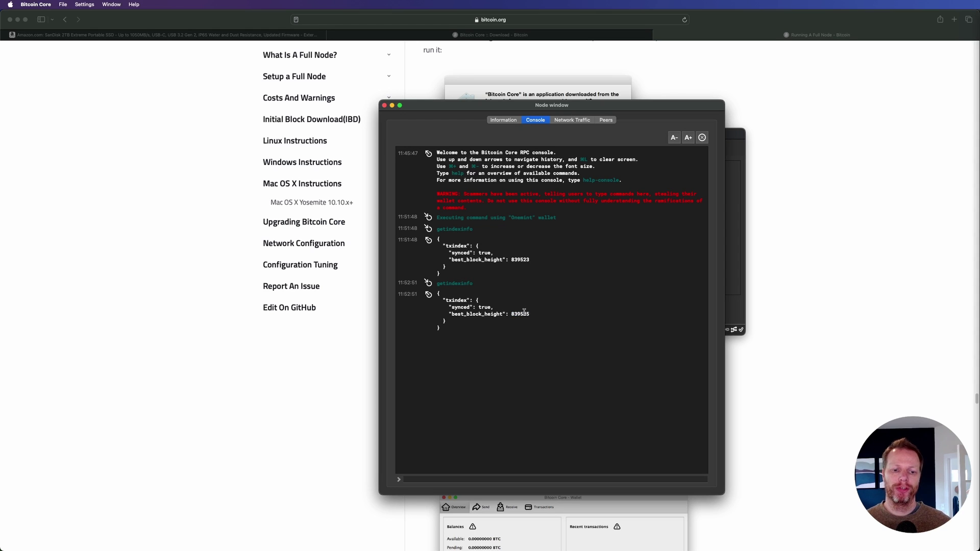
triple_click(510, 314)
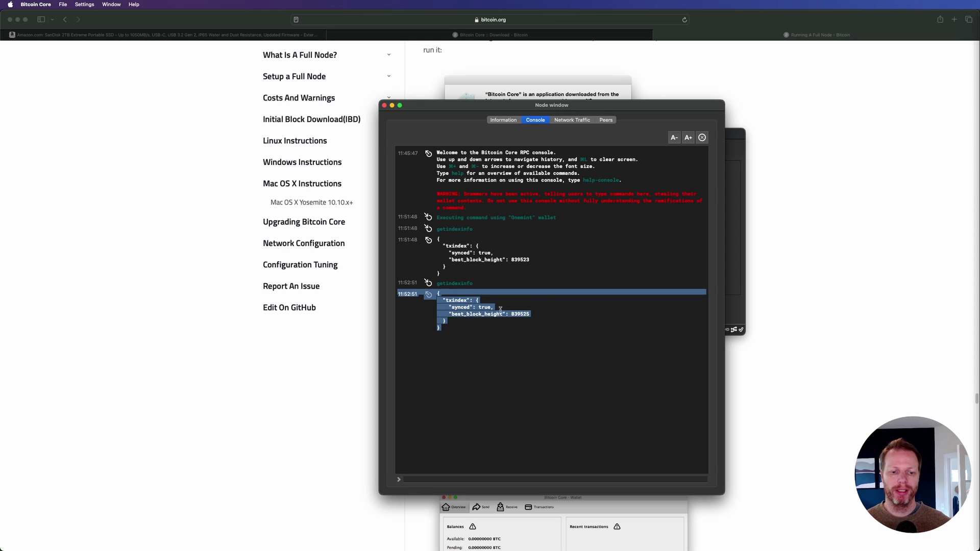
double_click(484, 307)
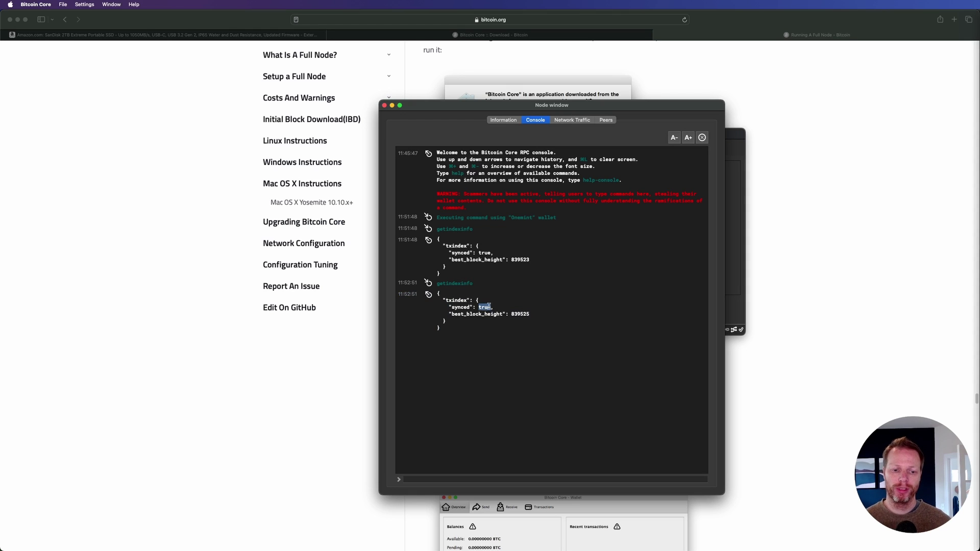
triple_click(549, 315)
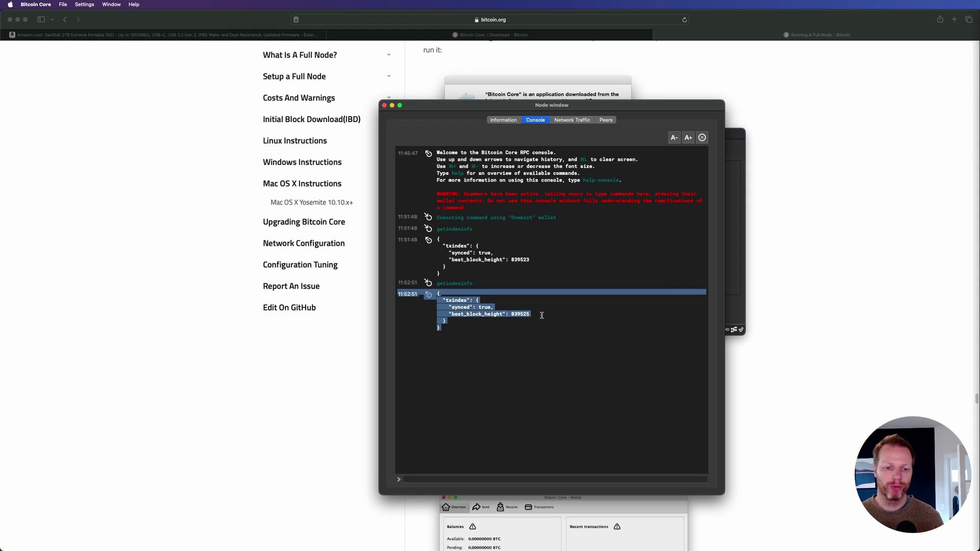
left_click(533, 313)
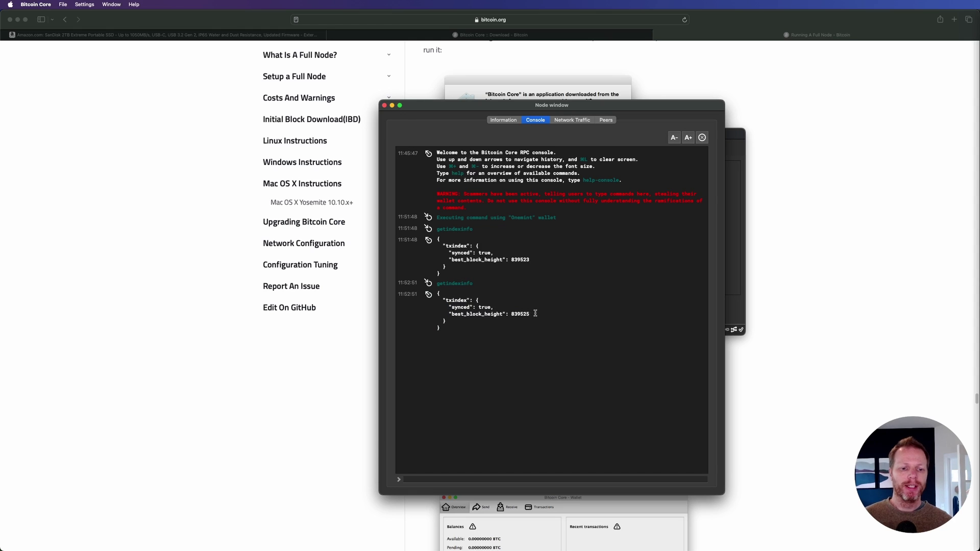
Rerun getindexinfo from the console history and highlight the best_block_height value in the new output.
left_click(485, 479)
key("Up")
key("Return")
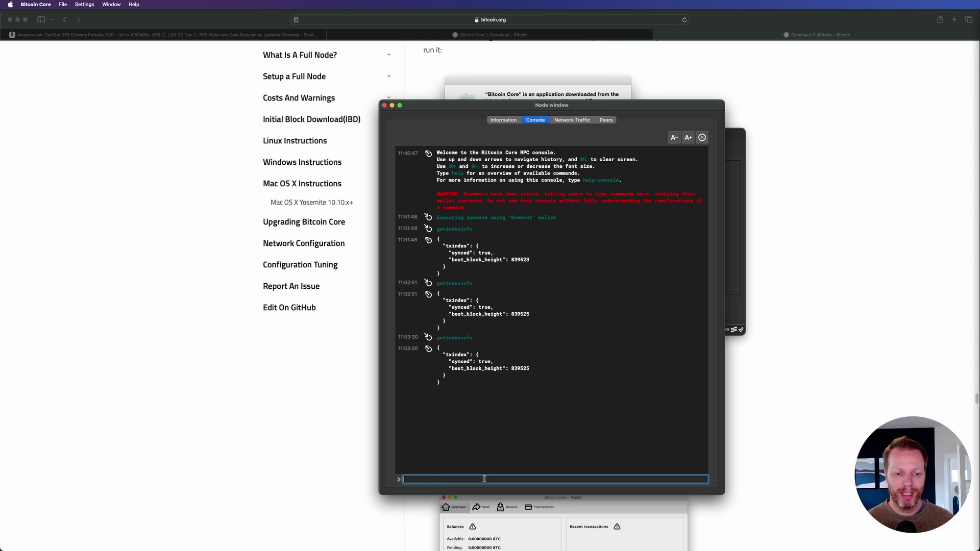
triple_click(515, 368)
double_click(536, 368)
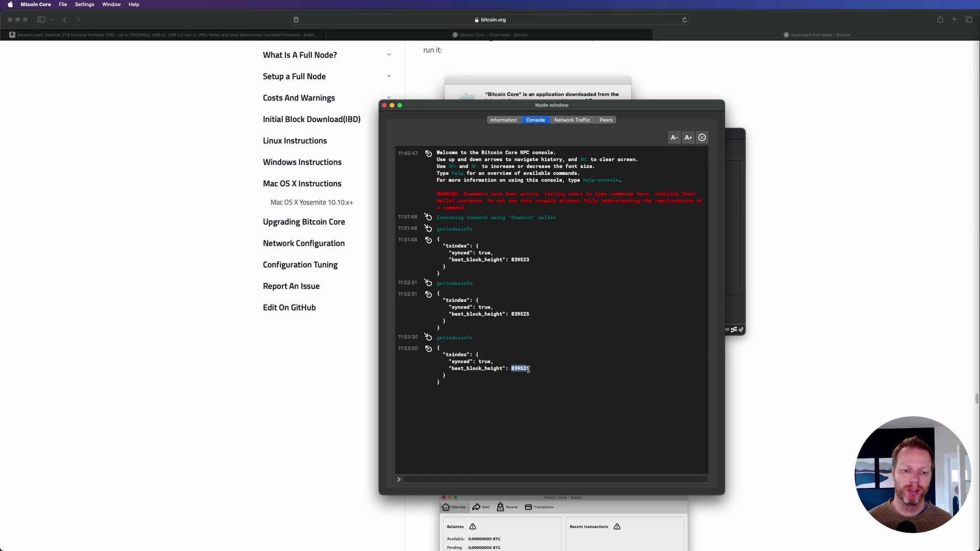
Highlight the synced entry in the latest getindexinfo output, then close the node window.
left_click_drag(448, 361, 495, 361)
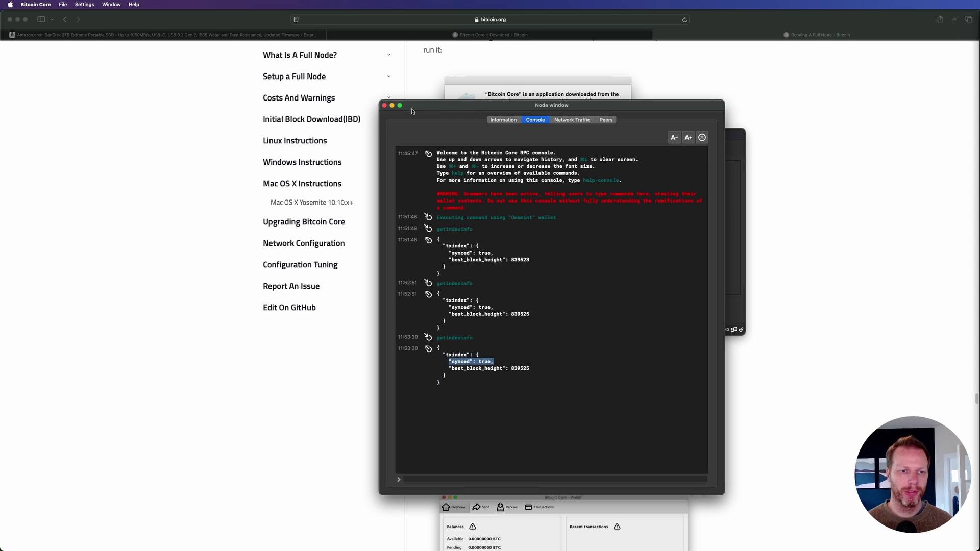
left_click(385, 105)
left_click_drag(546, 128, 547, 128)
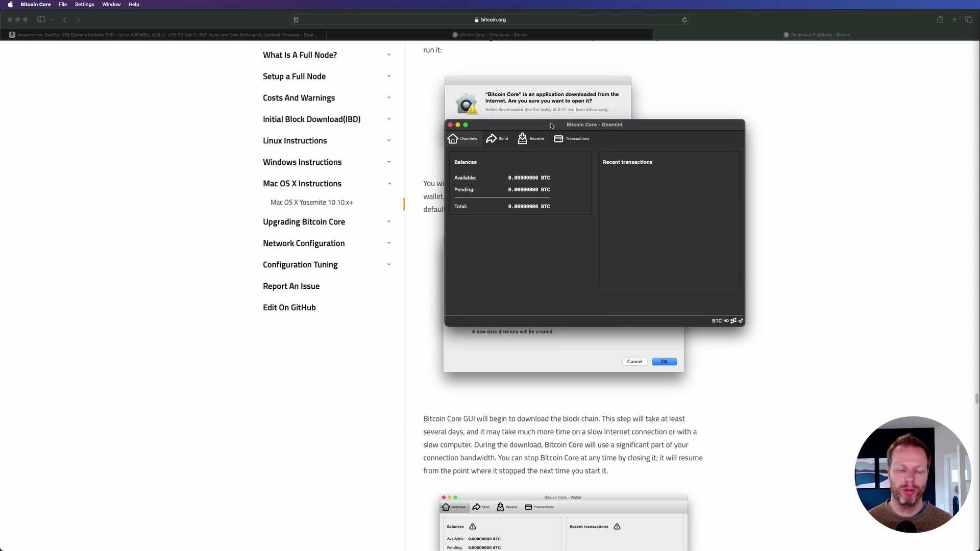
Switch to Finder and open the ExtremeSSD2 drive to show the node's data files.
mouse_move(587, 549)
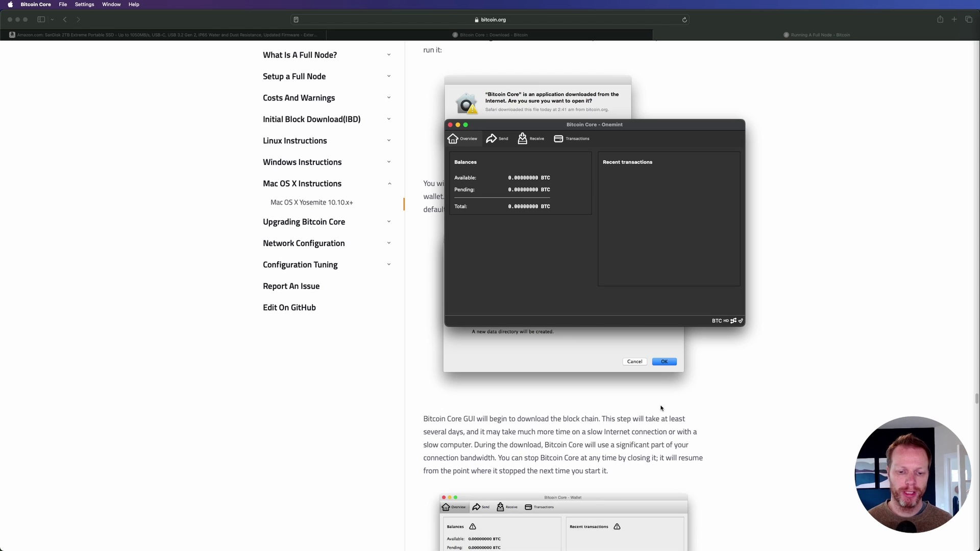
left_click(493, 530)
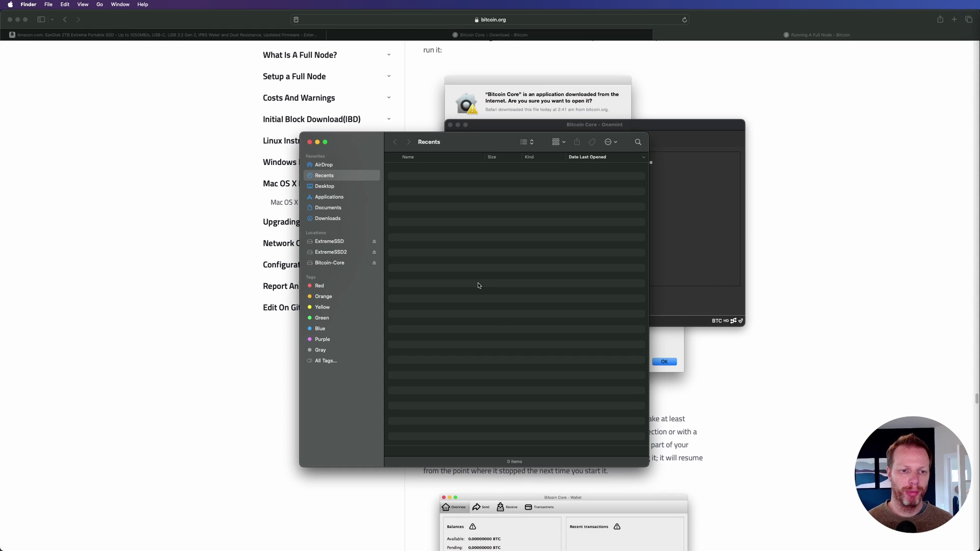
left_click_drag(463, 138, 386, 125)
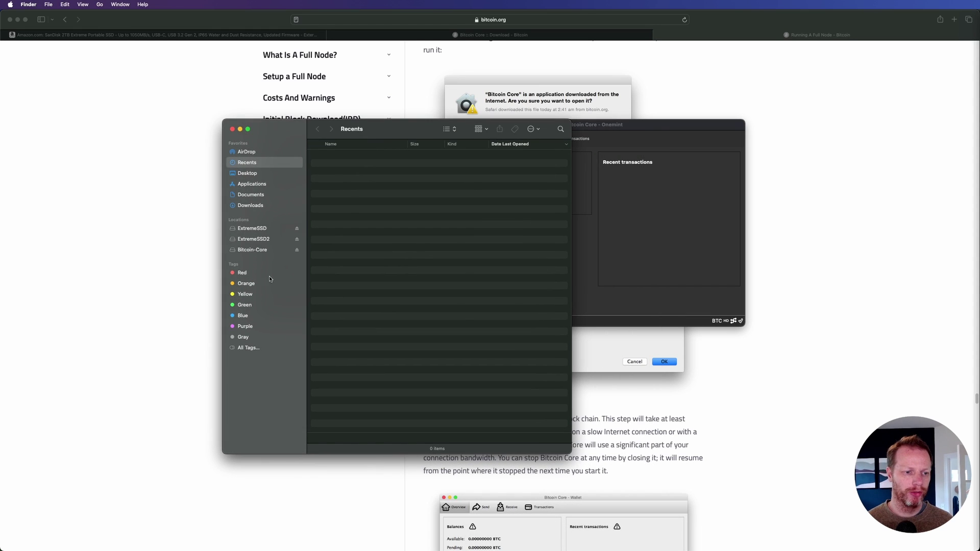
left_click(261, 238)
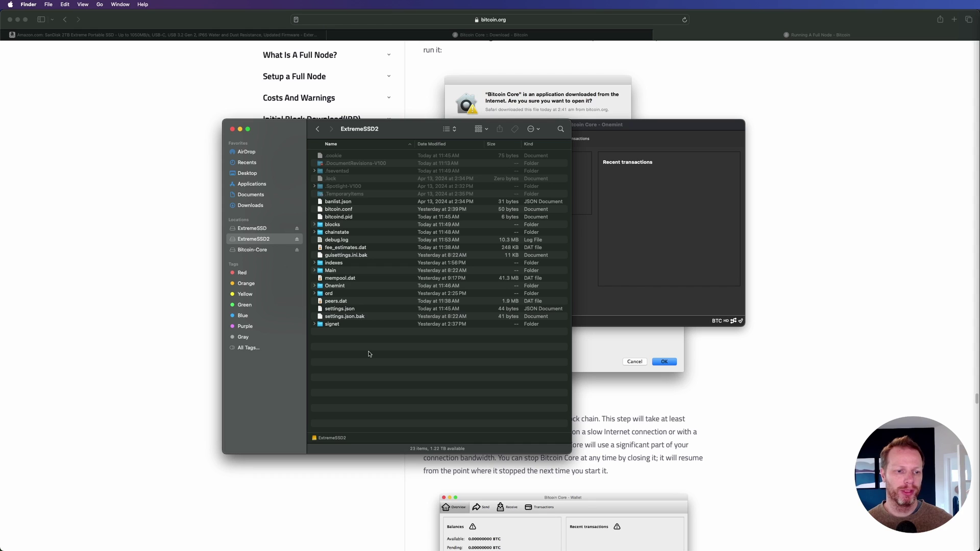
Open bitcoin.conf from the ExtremeSSD2 drive with TextEdit.
left_click(336, 211)
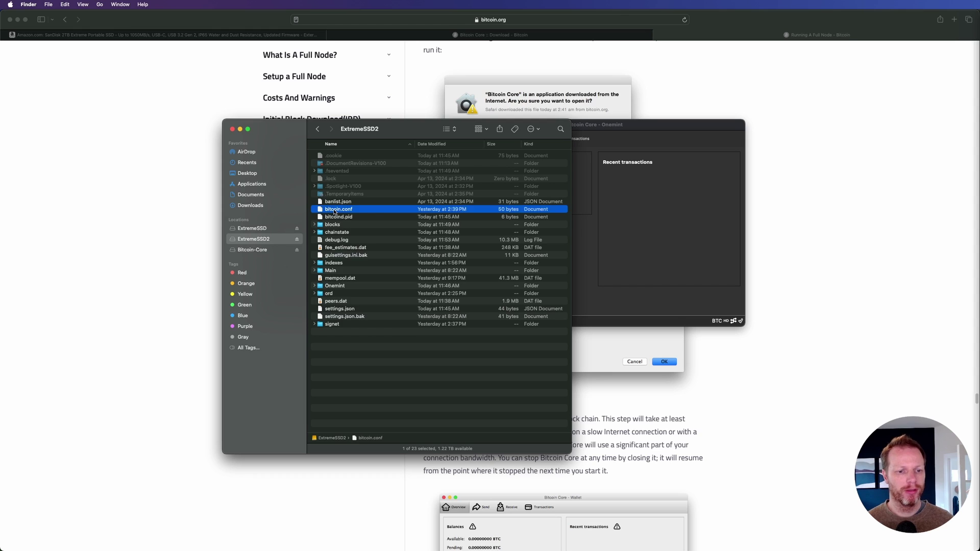
right_click(335, 211)
mouse_move(367, 223)
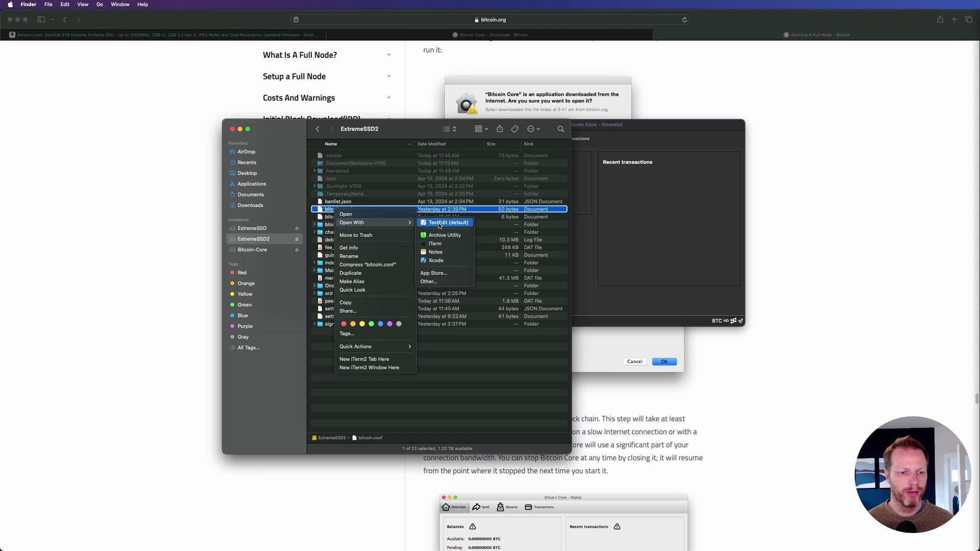
left_click(439, 224)
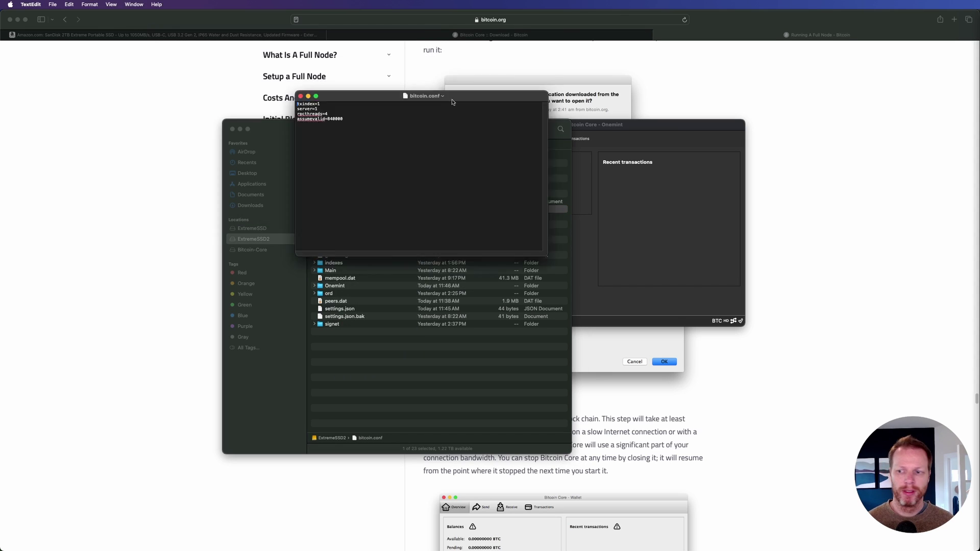
Move the bitcoin.conf window clear of the file list and enlarge its text for easy reading.
left_click_drag(452, 102, 597, 151)
key("super+plus")
key("super+plus")
key("super+plus")
key("super+plus")
key("super+plus")
key("super+plus")
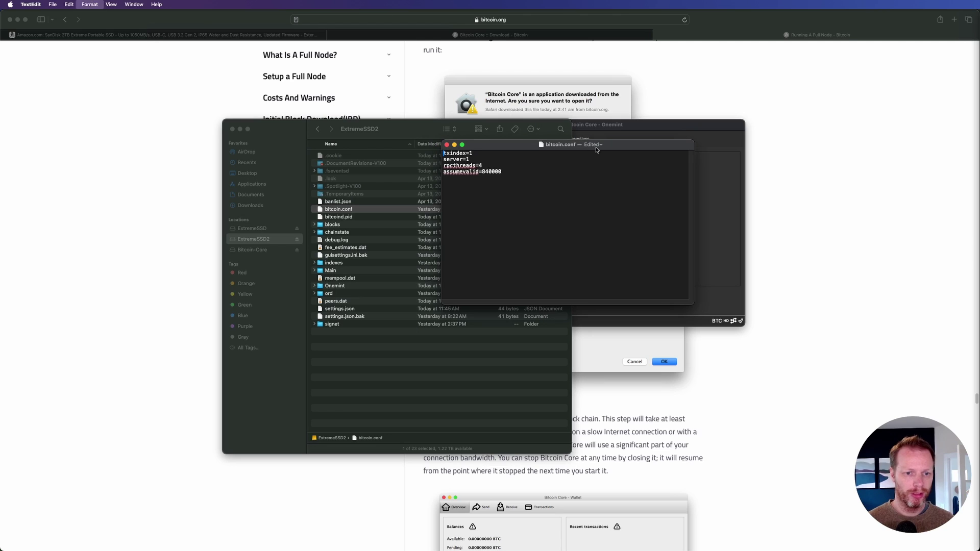
key("super+plus")
key("super+plus")
key("super+plus")
key("super+plus")
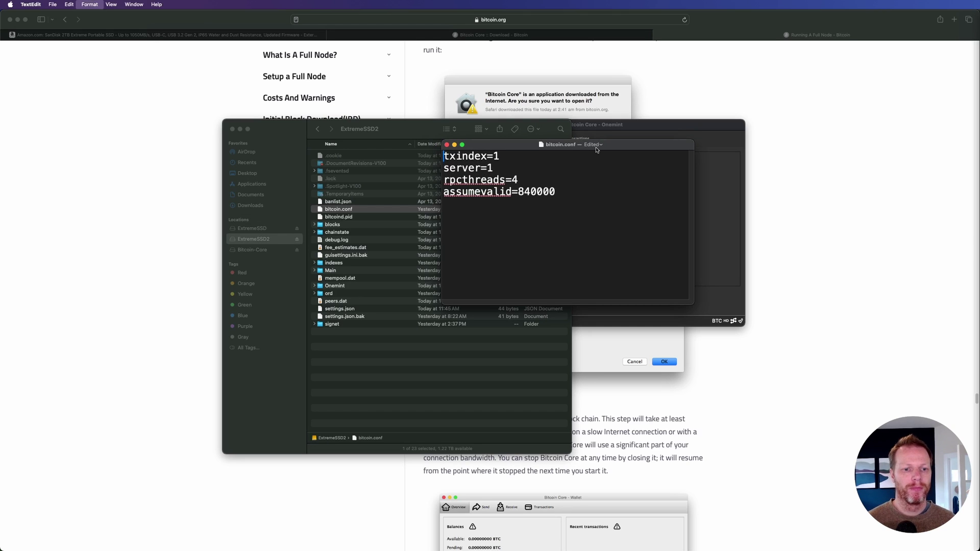
Examine the txindex, server, rpcthreads and assumevalid settings in bitcoin.conf, highlighting the lines in turn.
left_click_drag(501, 156, 435, 155)
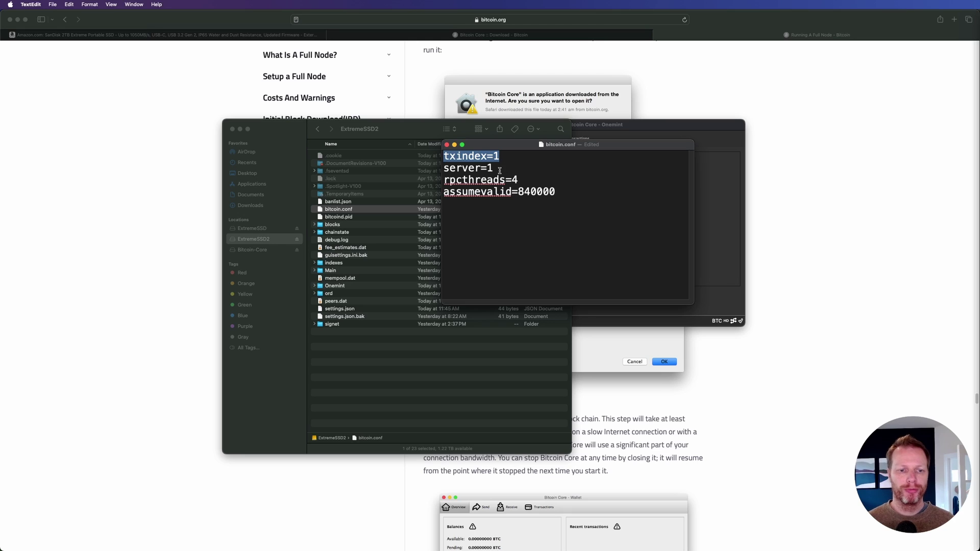
left_click_drag(573, 199, 407, 177)
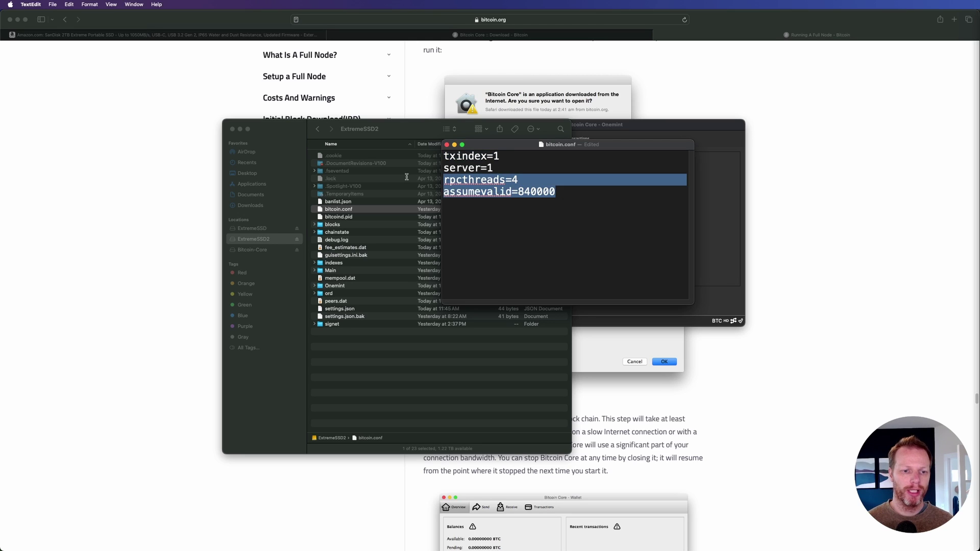
left_click_drag(506, 156, 440, 156)
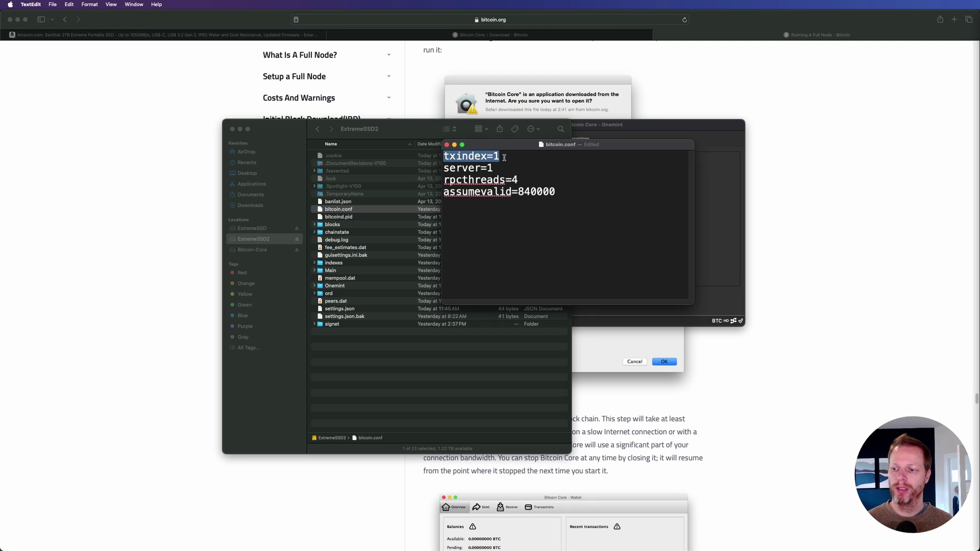
left_click_drag(494, 169, 434, 167)
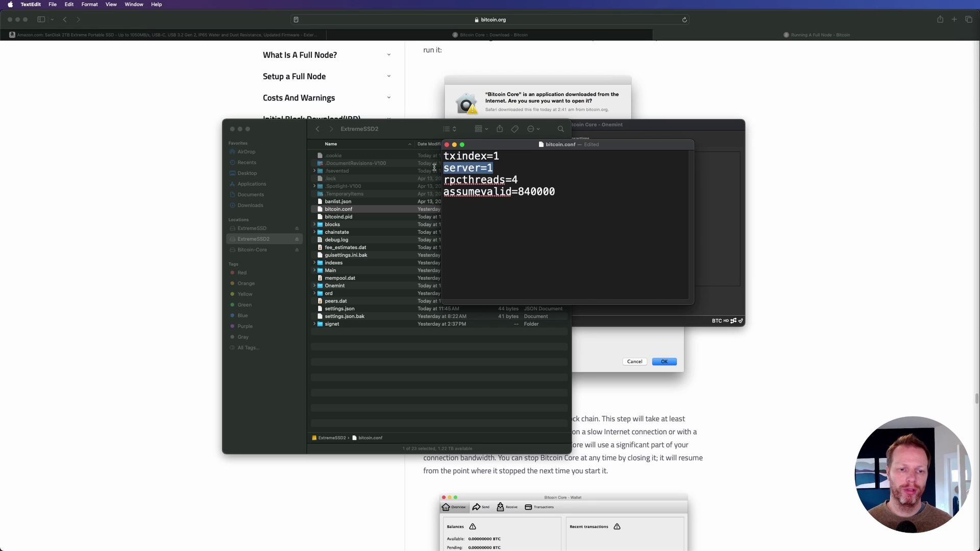
left_click(509, 166)
left_click_drag(509, 166, 445, 156)
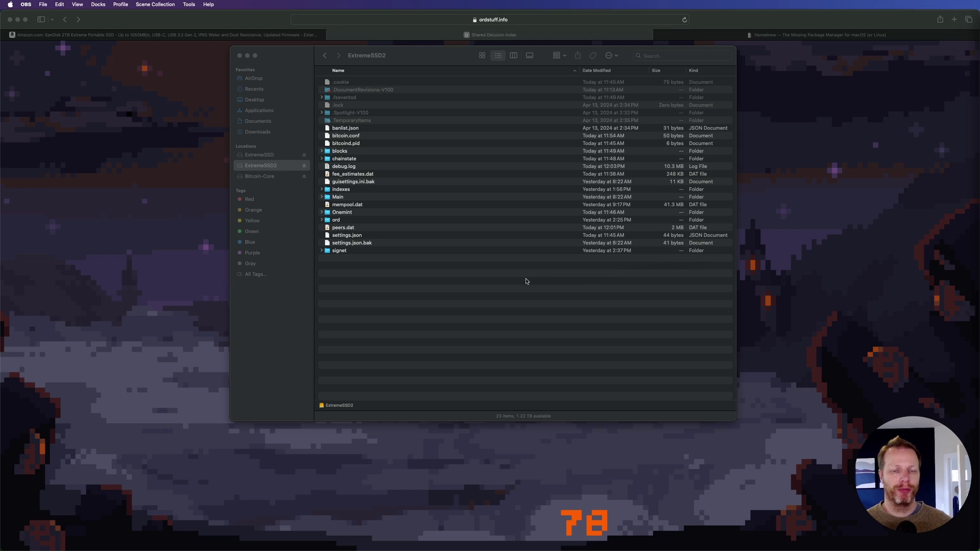
Open the ord folder on the ExtremeSSD2 drive in Finder.
left_click(473, 286)
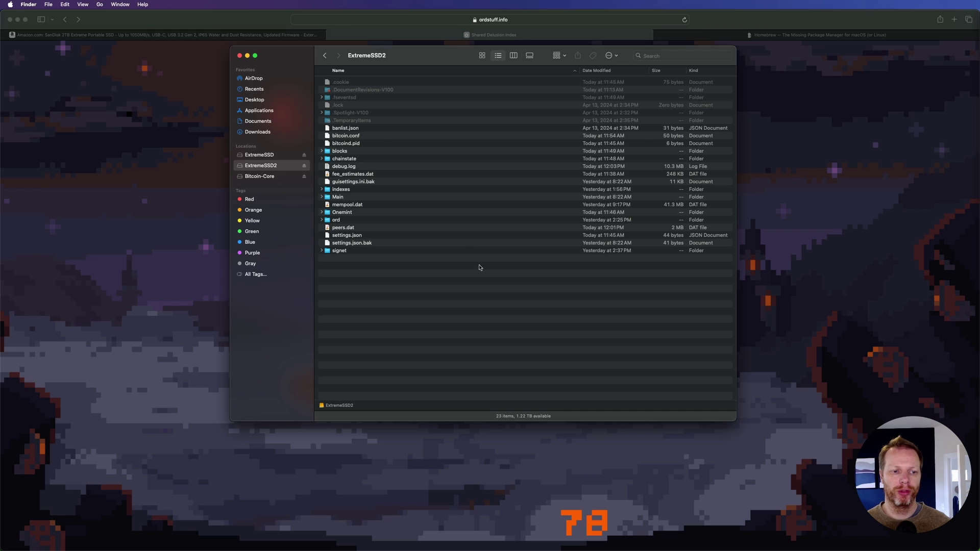
left_click(345, 222)
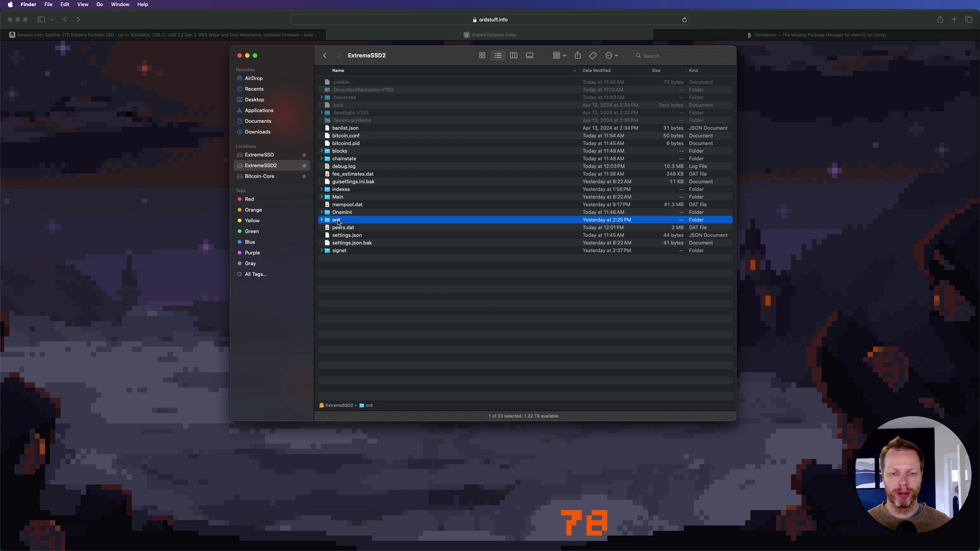
double_click(338, 222)
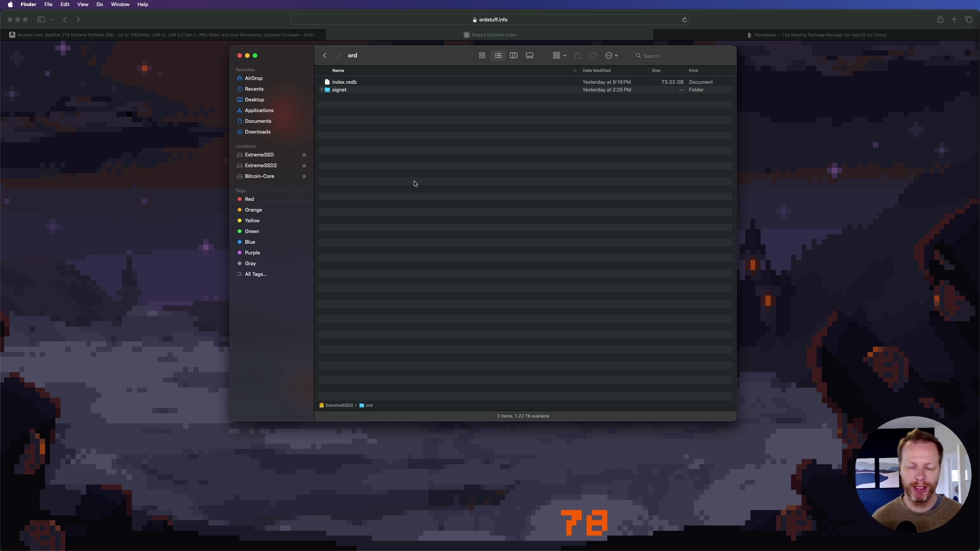
Switch to Safari, open the 0.18 folder of pre-built indexes, and highlight the index-0.18-without-838791.redb.gz.torrent entry and its size.
left_click(188, 159)
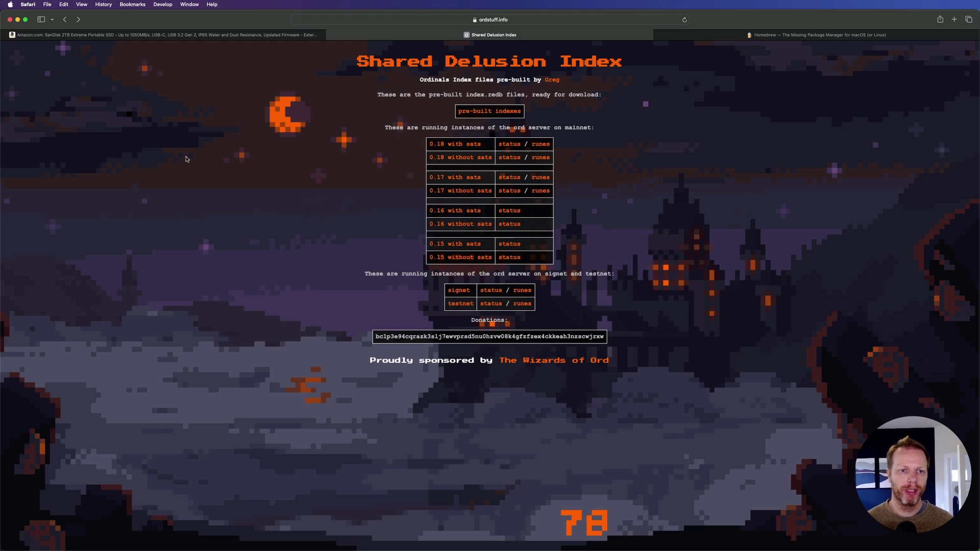
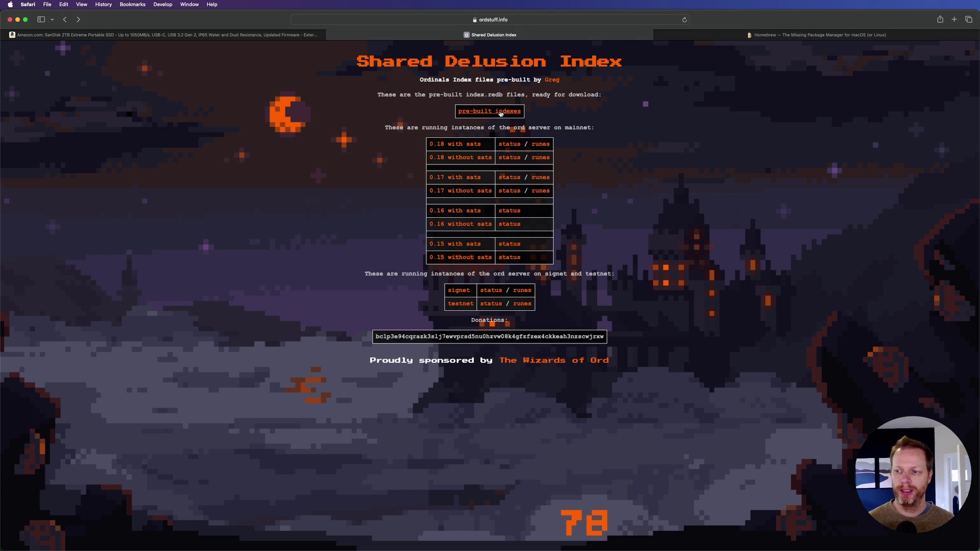
left_click(501, 112)
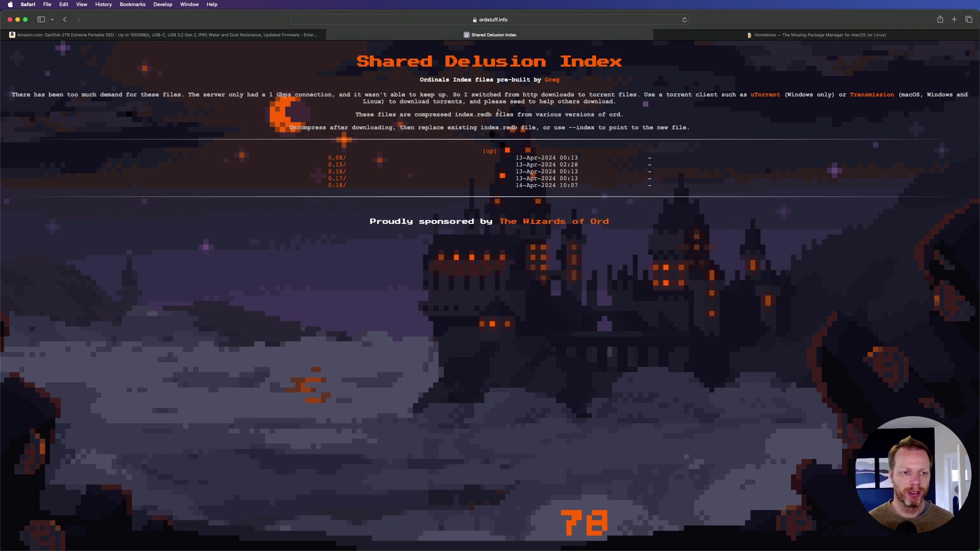
left_click(337, 185)
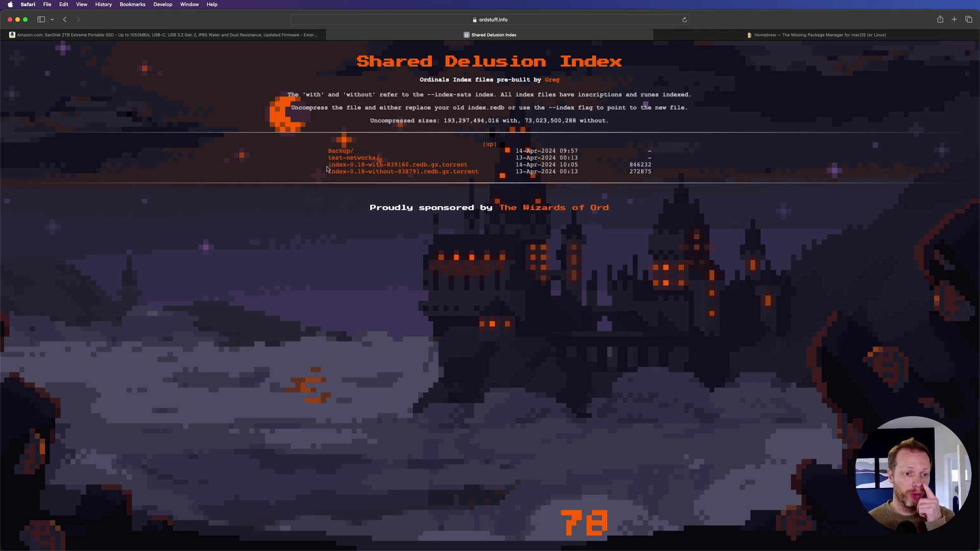
left_click_drag(327, 173, 491, 172)
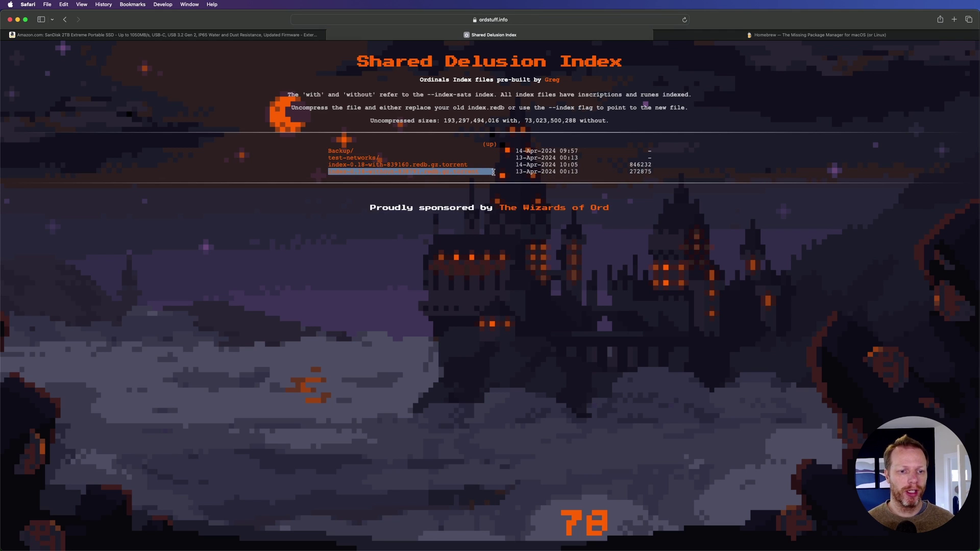
double_click(640, 172)
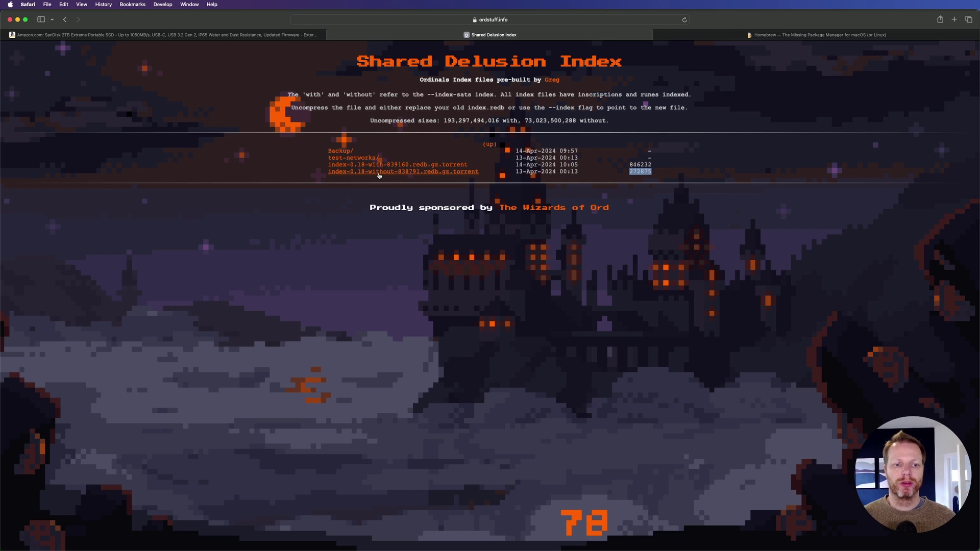
Return to Finder, arrange the ord folder window beside the web page, select index.redb, then close the window.
key("super+Tab")
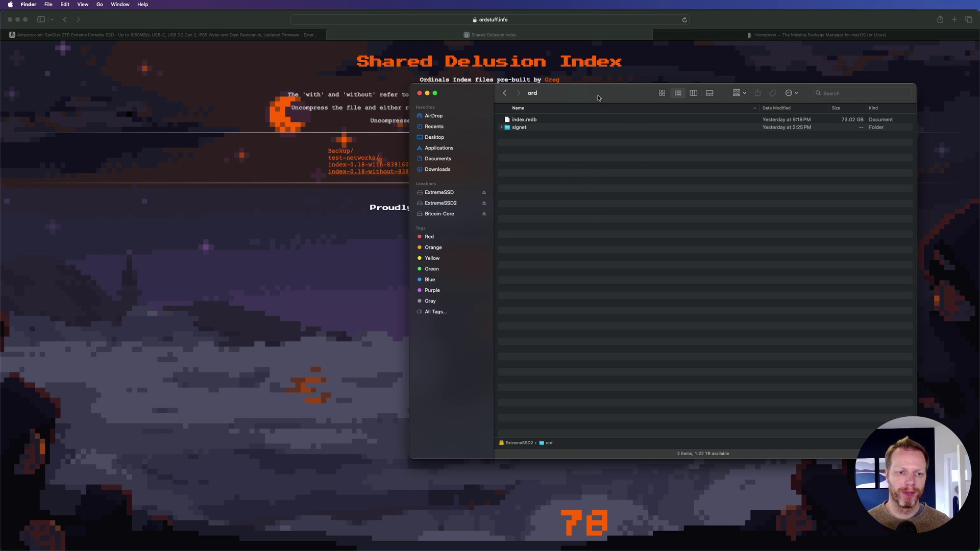
left_click_drag(599, 96, 637, 71)
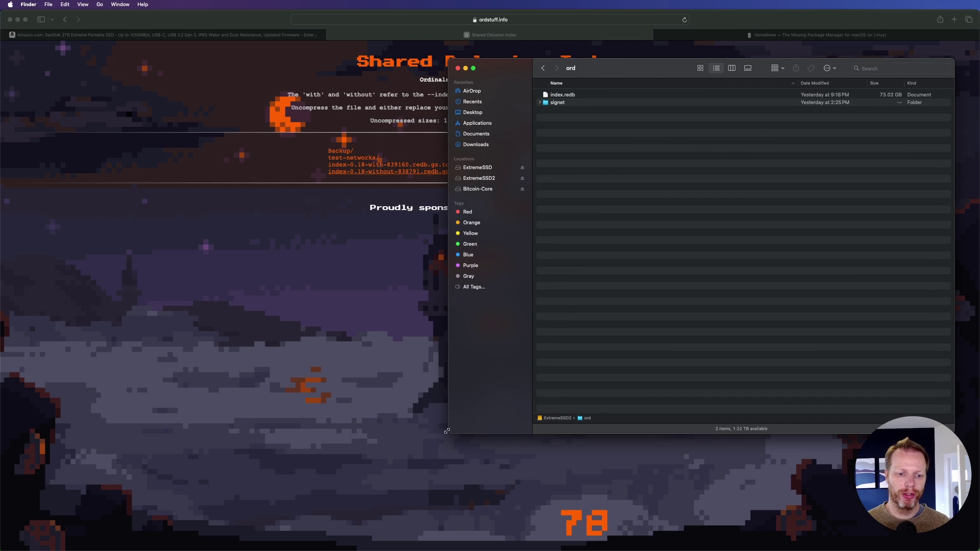
left_click_drag(447, 435, 526, 423)
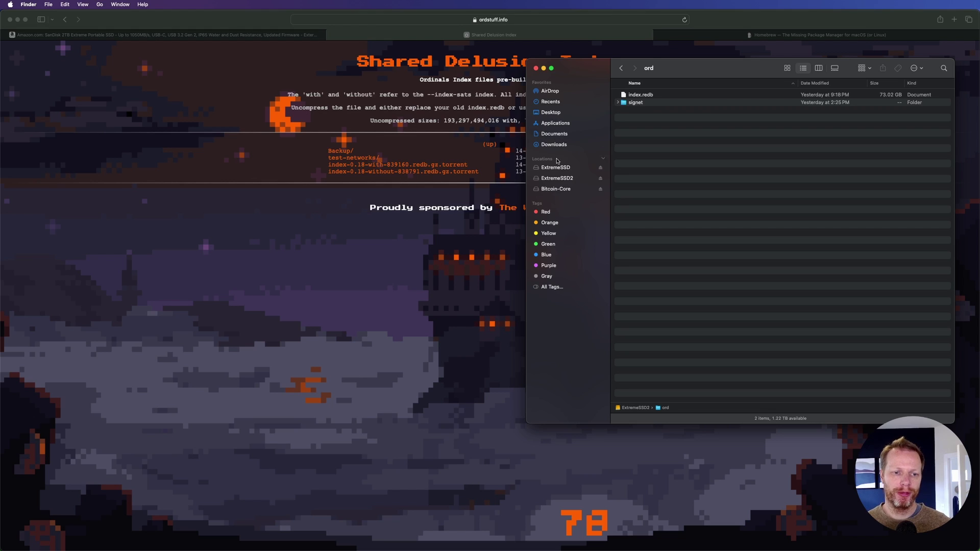
left_click(642, 97)
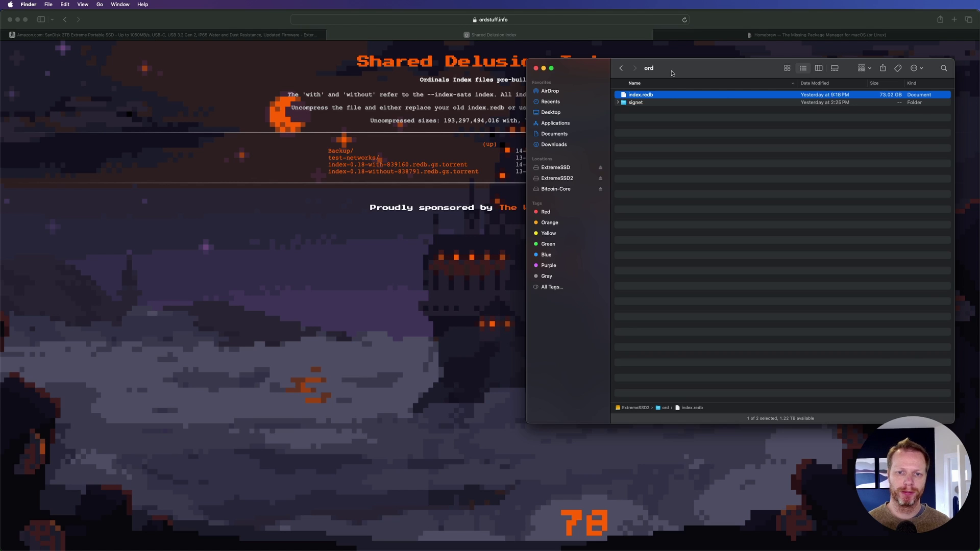
left_click_drag(764, 72, 652, 90)
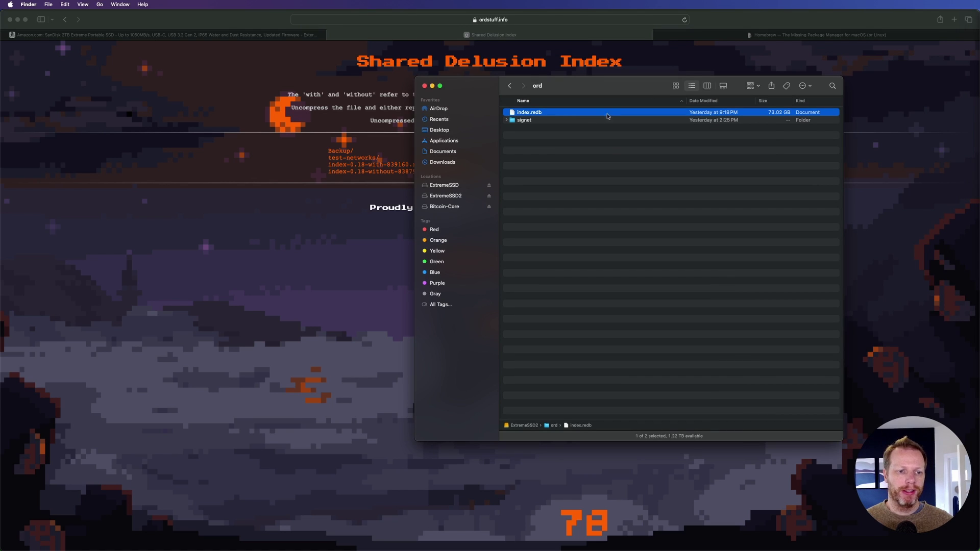
left_click(424, 86)
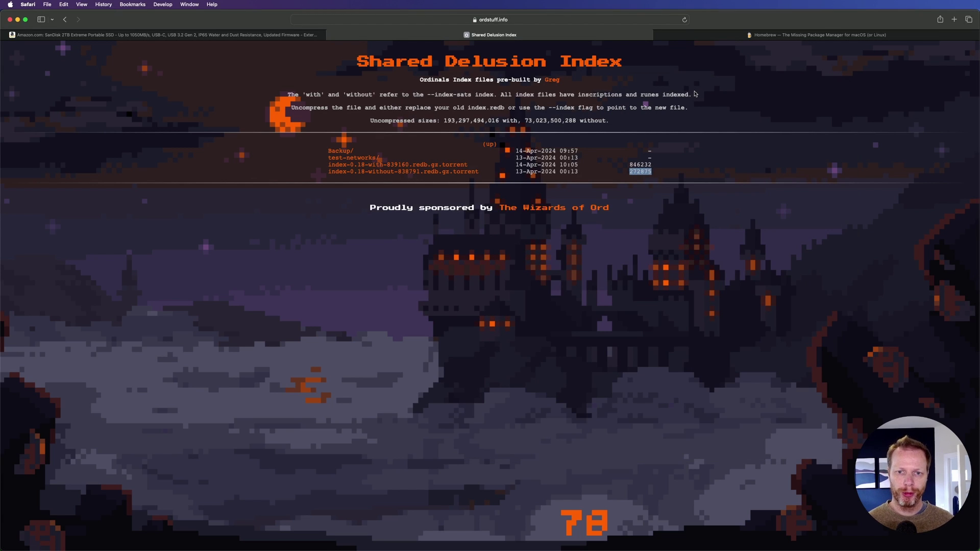
Switch to iTerm2 by searching for it in Spotlight and move its window below the page heading.
key("super+space")
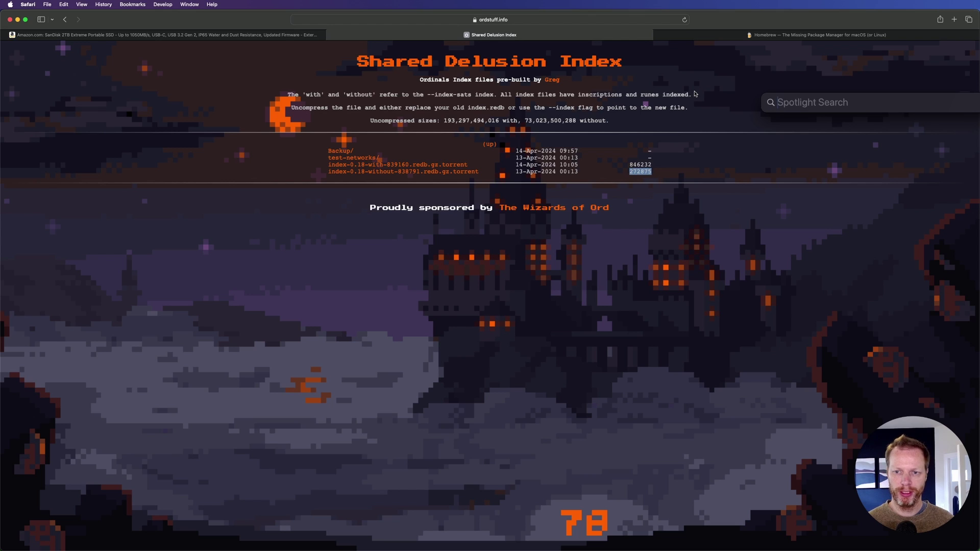
type("terminal")
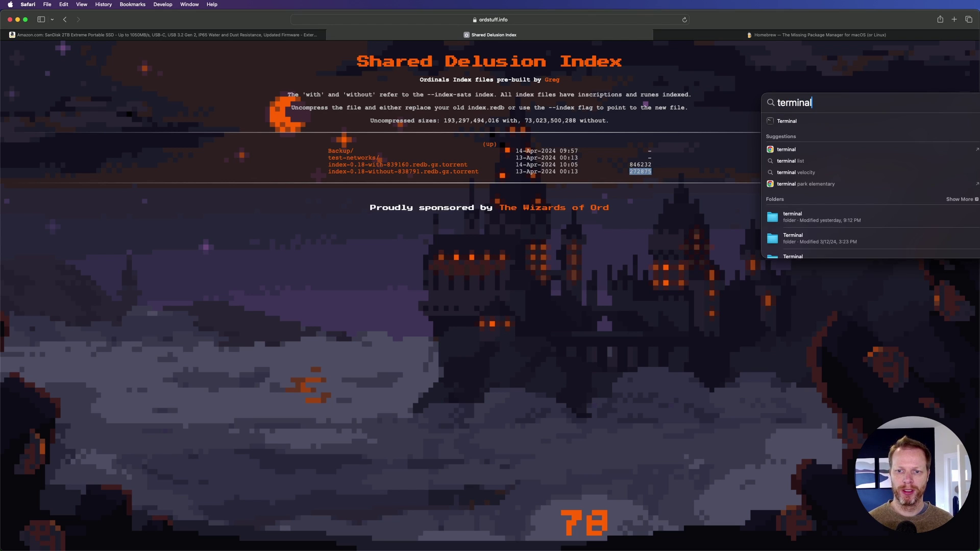
key("super+a")
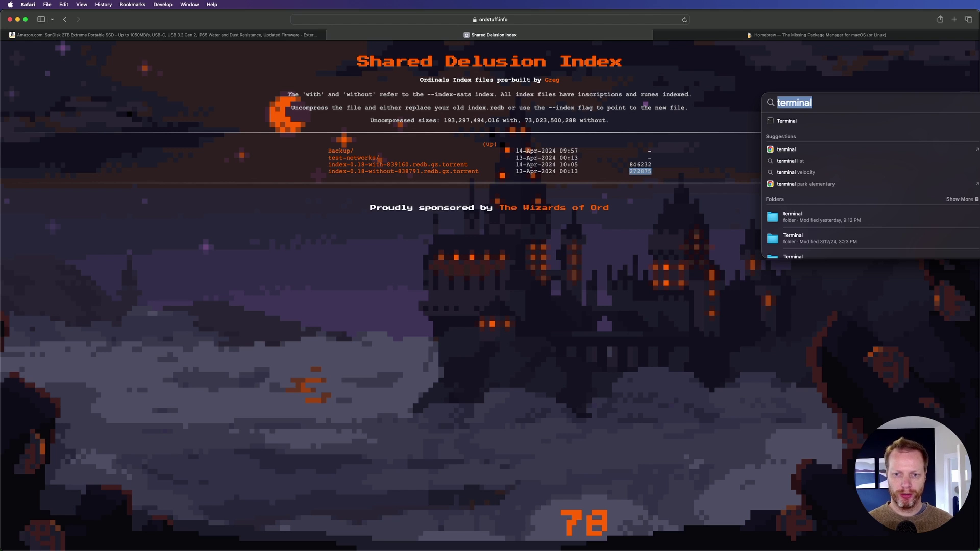
type("iterm")
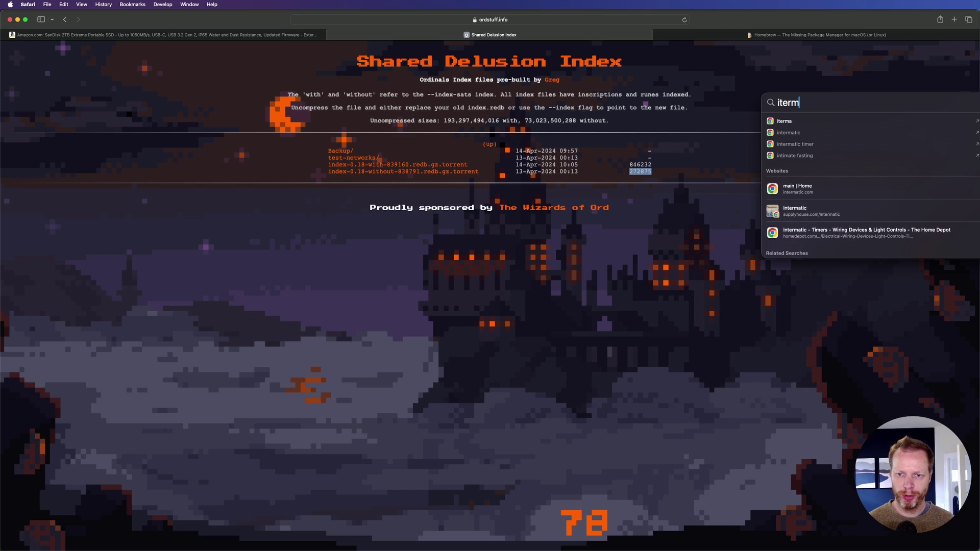
key("Return")
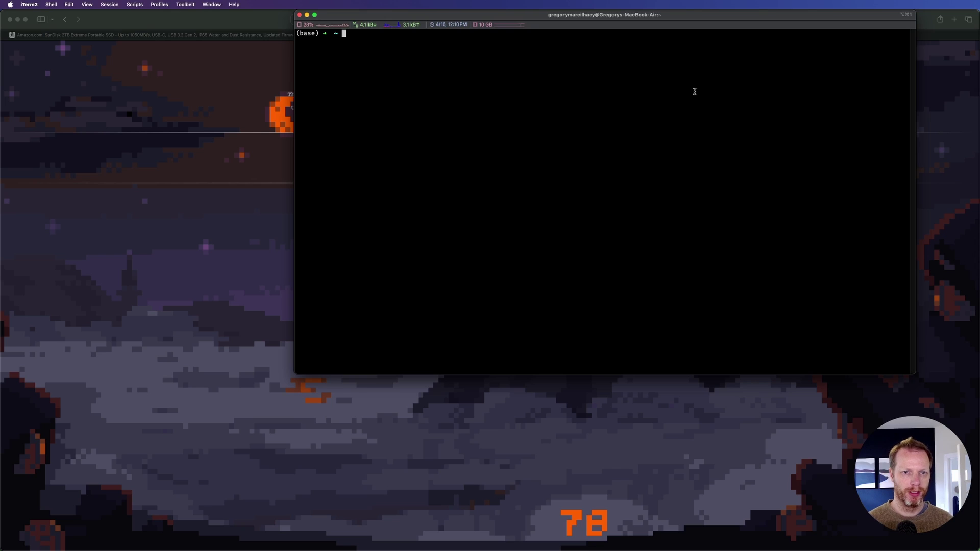
left_click_drag(693, 18, 677, 102)
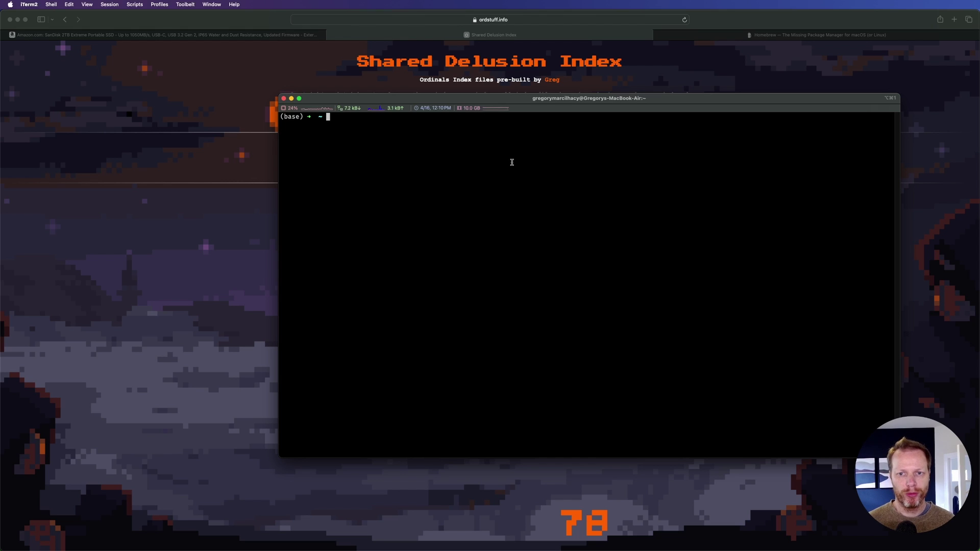
Run brew without arguments to check for Homebrew and highlight the usage text it prints.
type("brew")
key("Return")
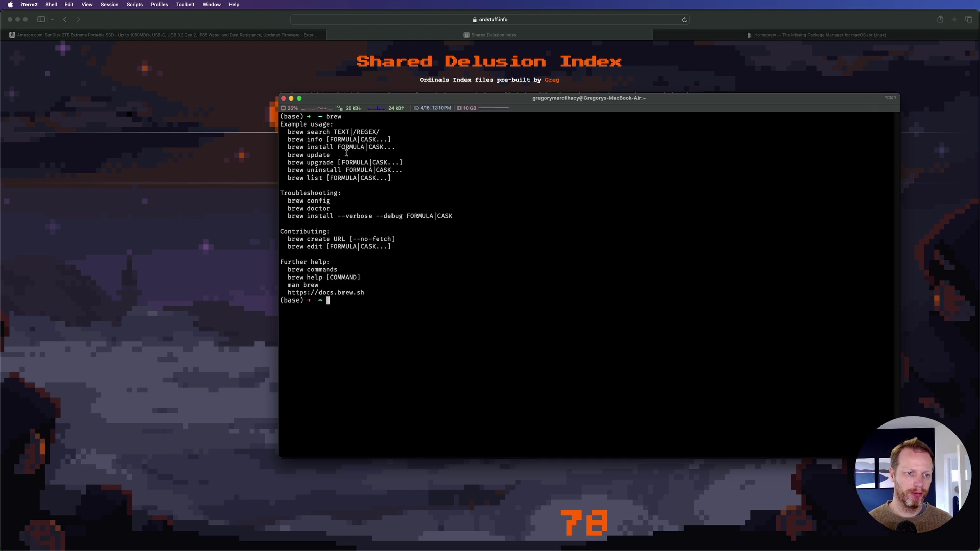
left_click_drag(280, 124, 398, 290)
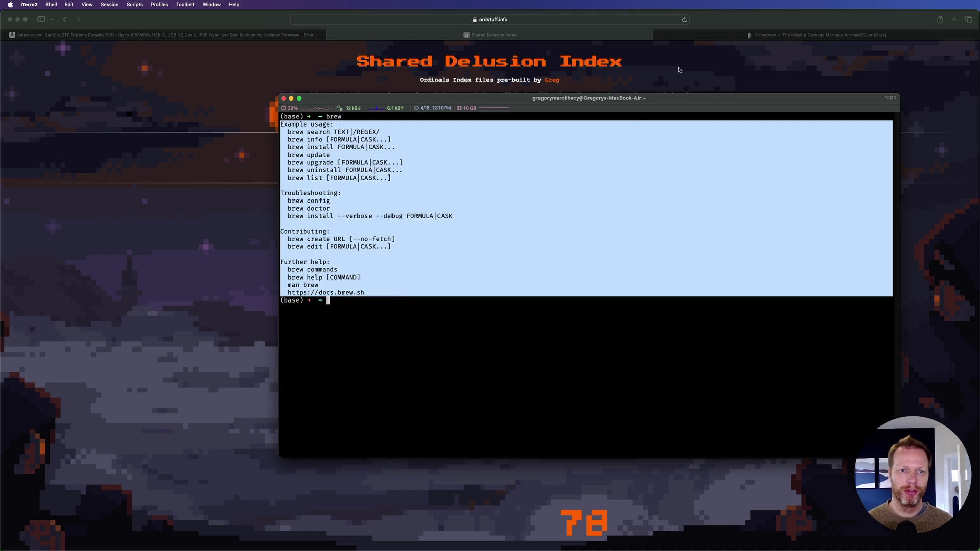
Switch to the Homebrew page in Safari and copy the Install Homebrew command.
left_click(709, 36)
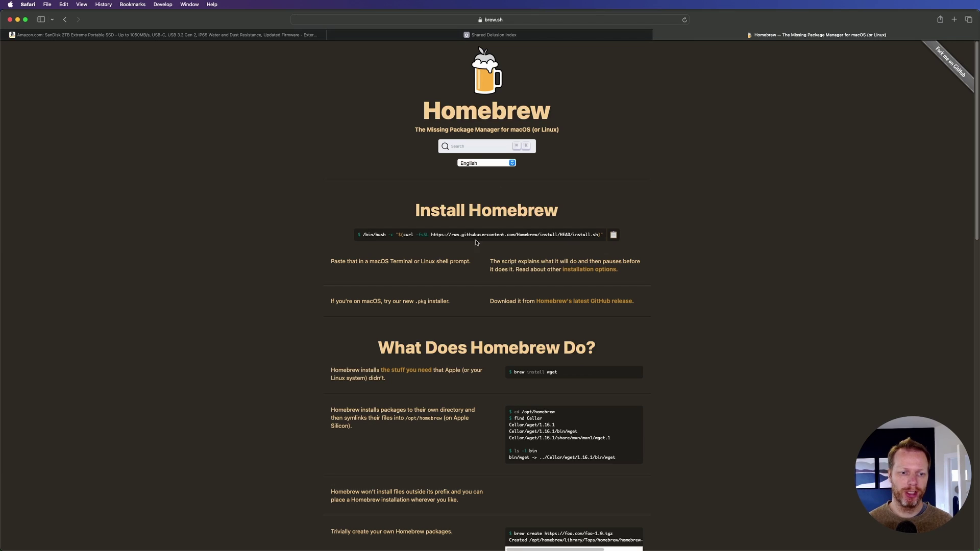
triple_click(444, 231)
key("super+c")
left_click(665, 233)
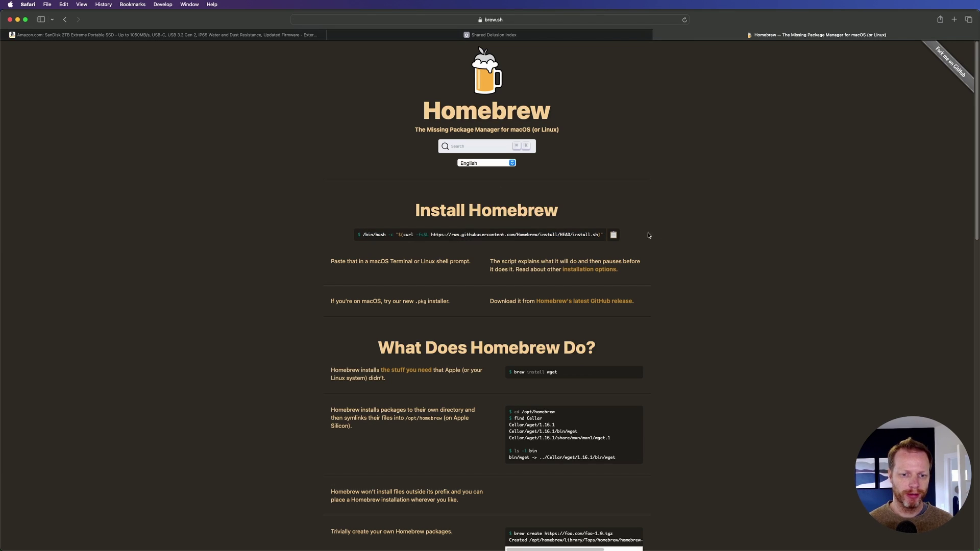
left_click(614, 236)
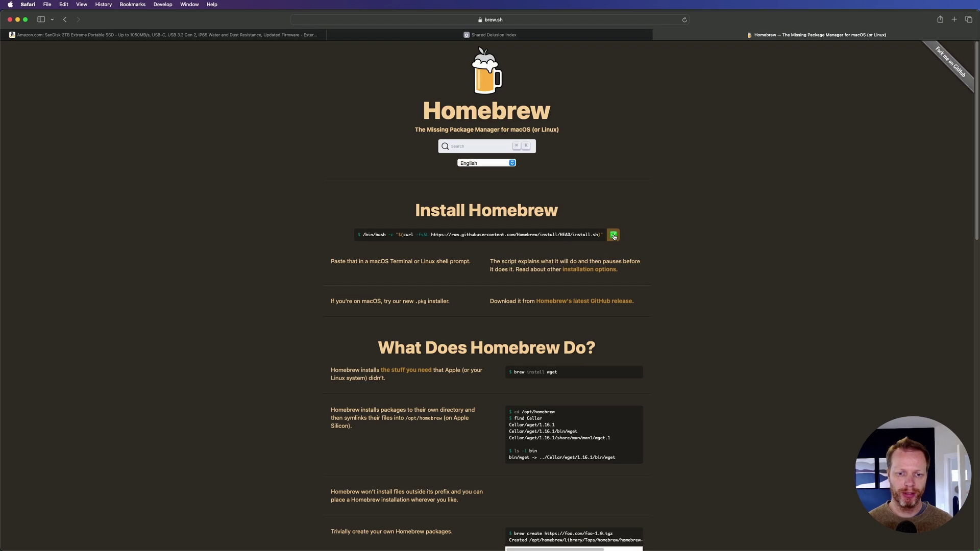
Return to iTerm2, clear the screen, paste the Homebrew install command at the prompt, and discard it.
key("super+Tab")
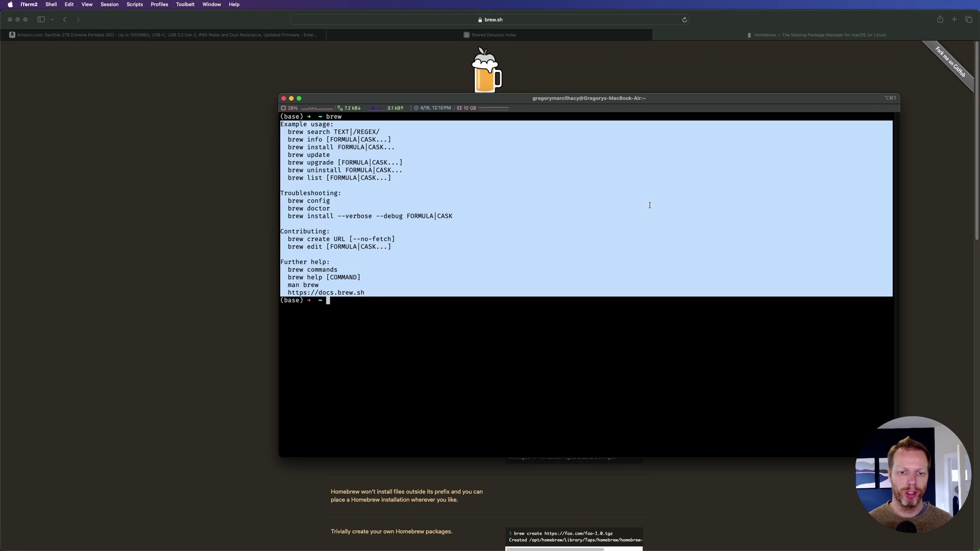
left_click(563, 251)
key("ctrl+l")
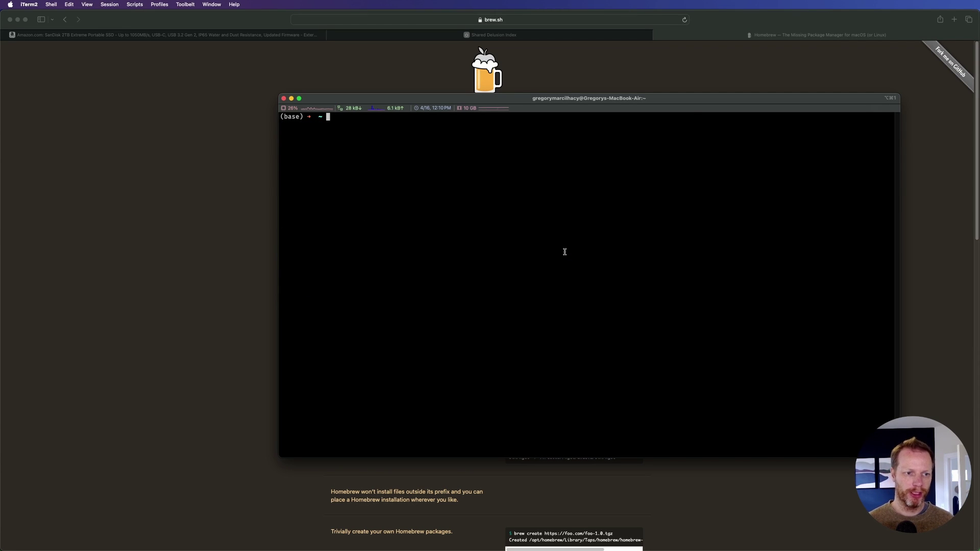
key("super+v")
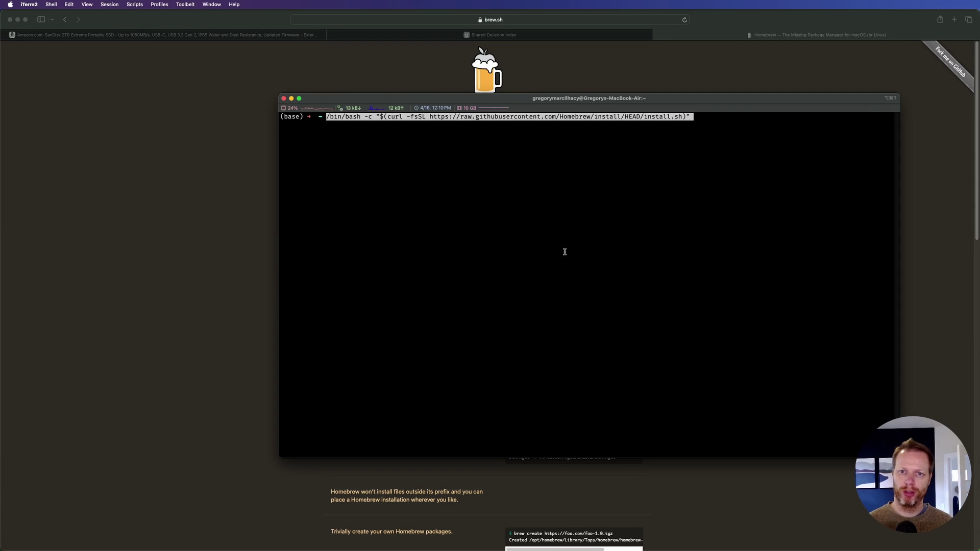
key("Return")
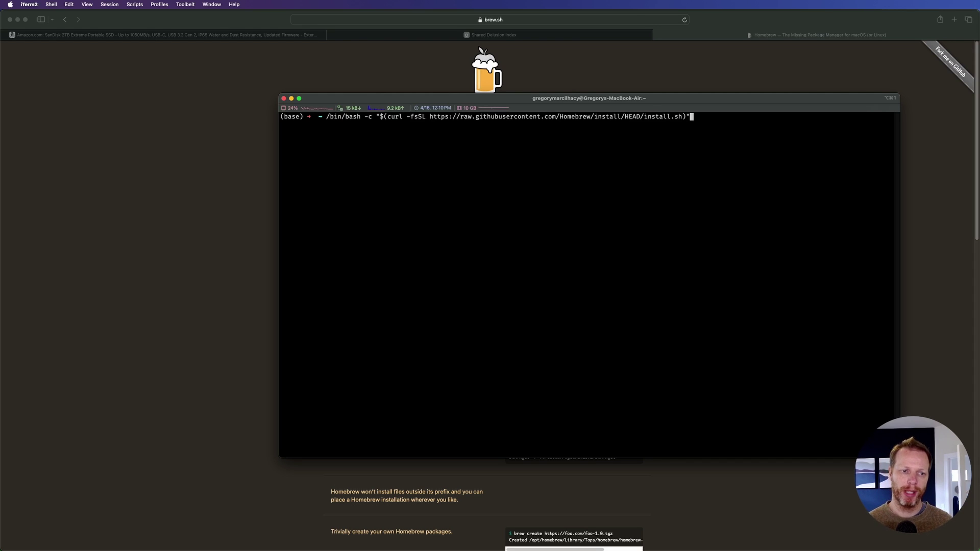
key("ctrl+c")
Run brew again on a cleared screen to show the Homebrew usage help.
type("brew")
key("ctrl+l")
key("Return")
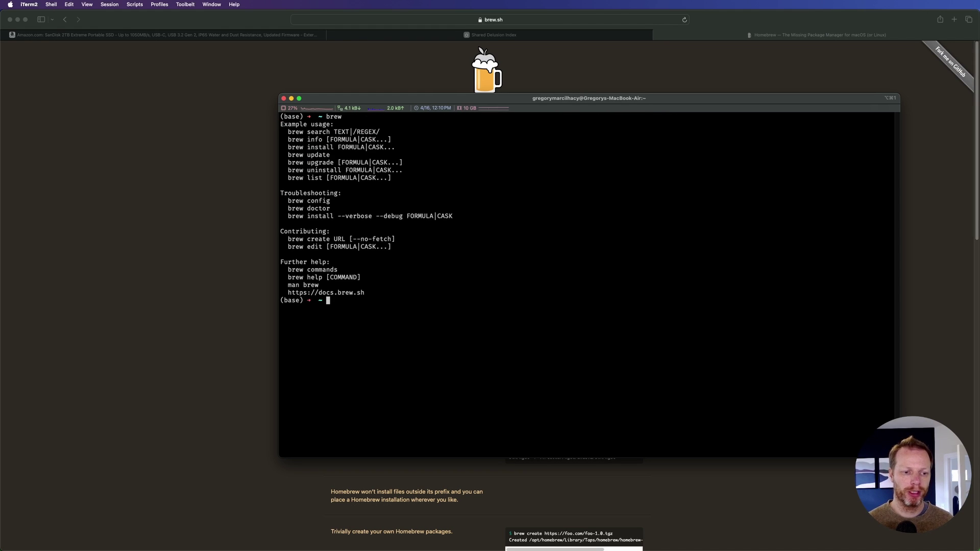
Clear the terminal, run brew install rust ord, and highlight the installation output for both packages.
key("ctrl+l")
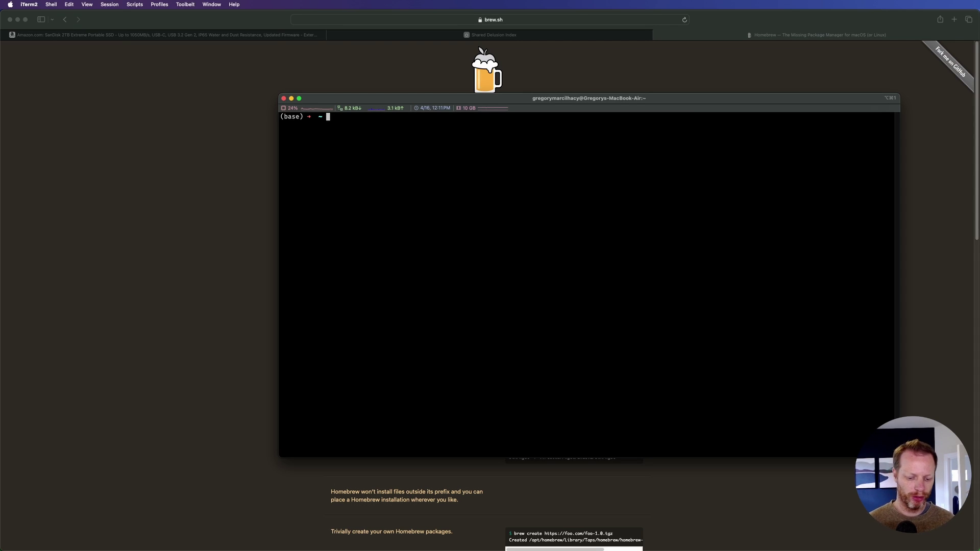
type("brew ")
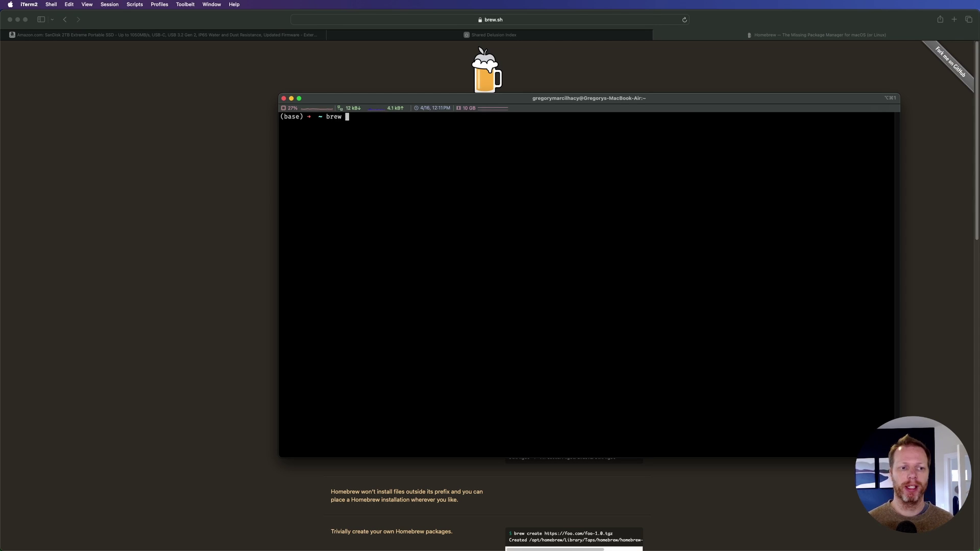
type("install ")
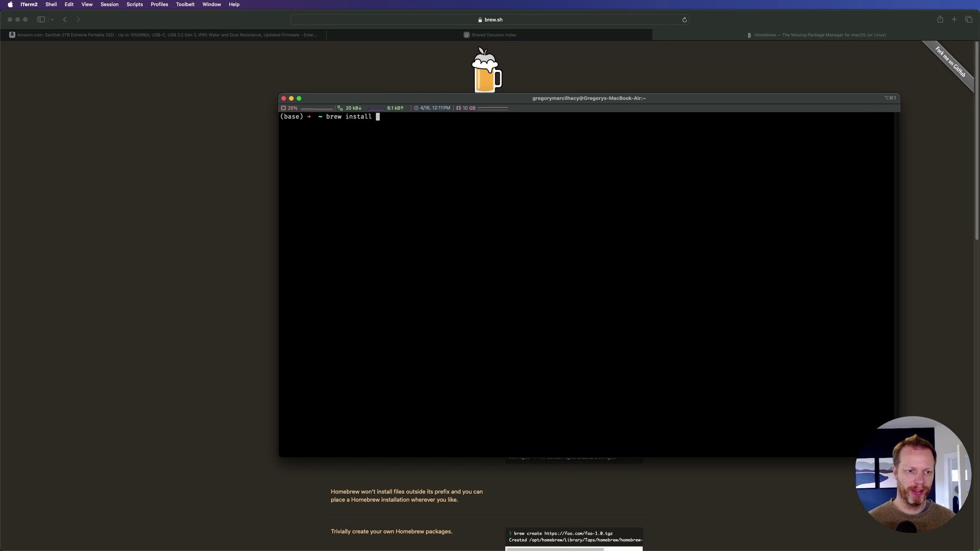
type("rust ")
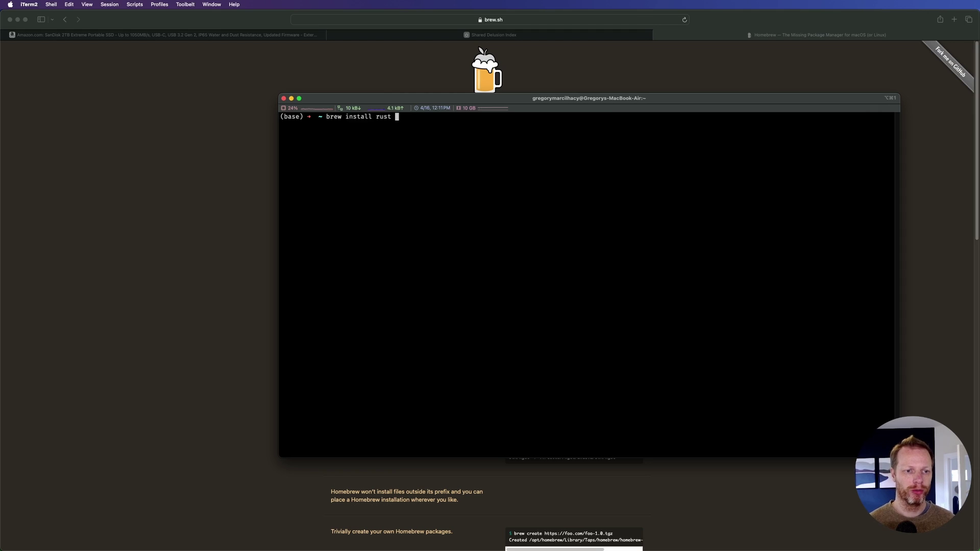
type("ord")
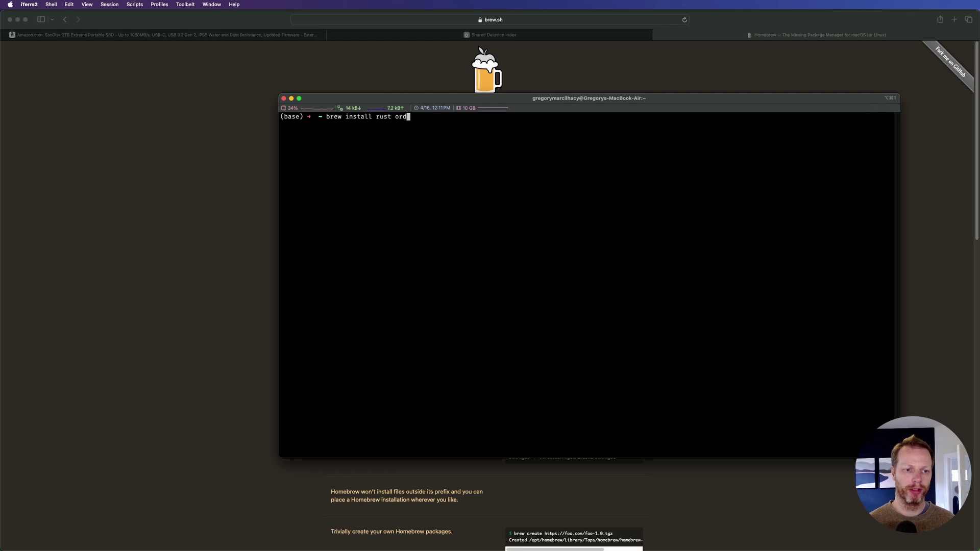
key("Return")
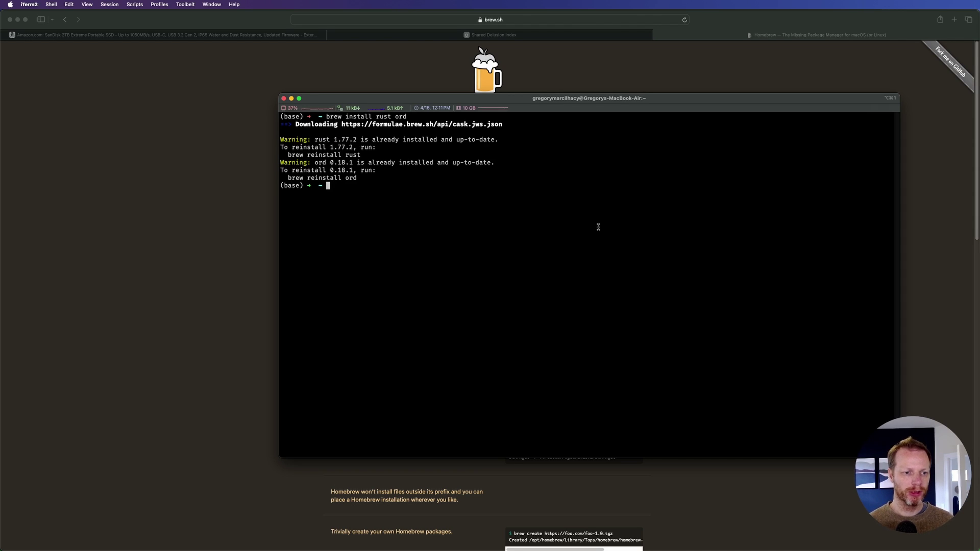
left_click_drag(369, 179, 283, 140)
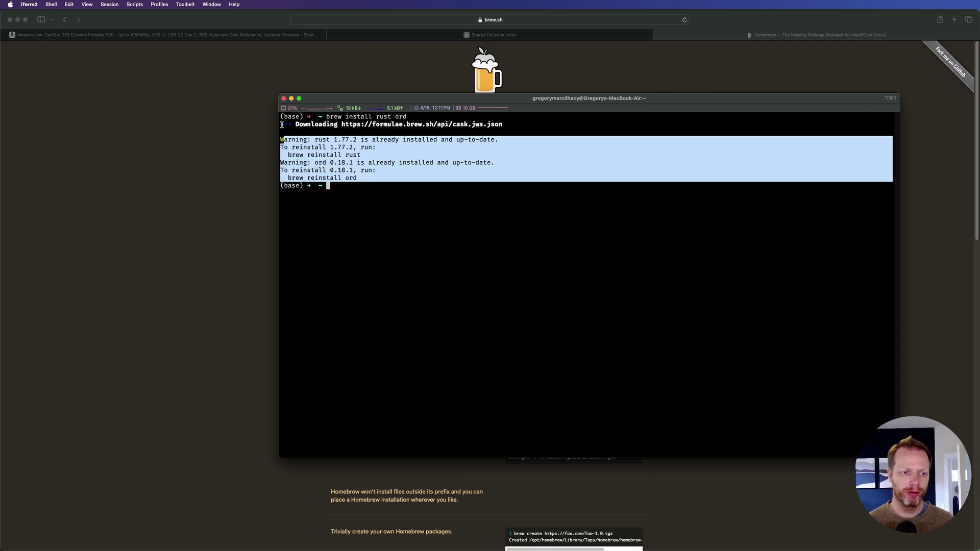
left_click(282, 124)
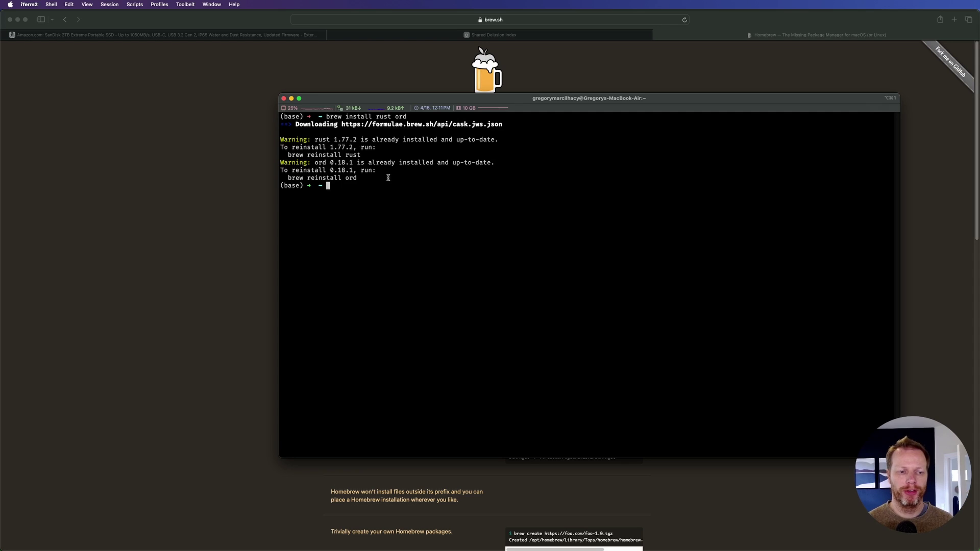
Clear the terminal, run ord without arguments, and look through its list of commands and options.
key("ctrl+l")
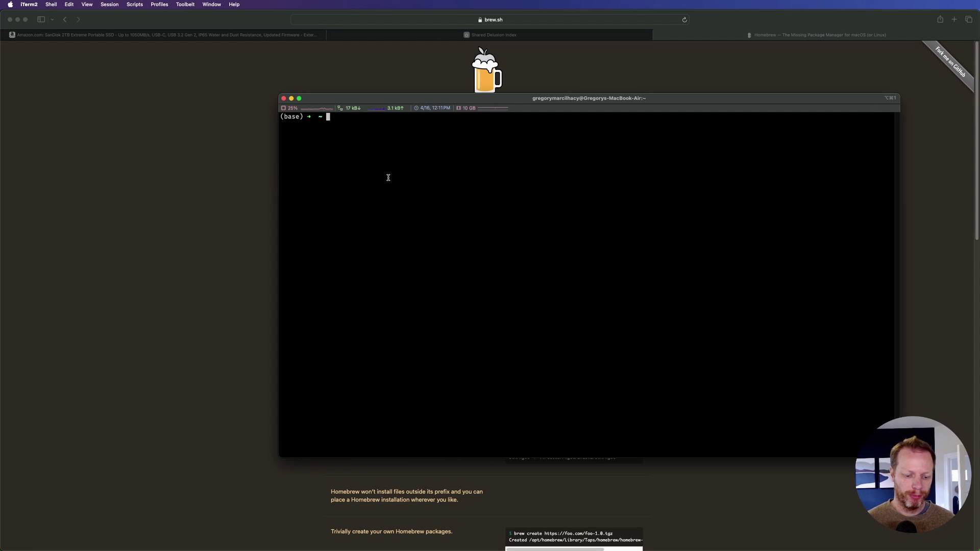
type("ord")
key("Return")
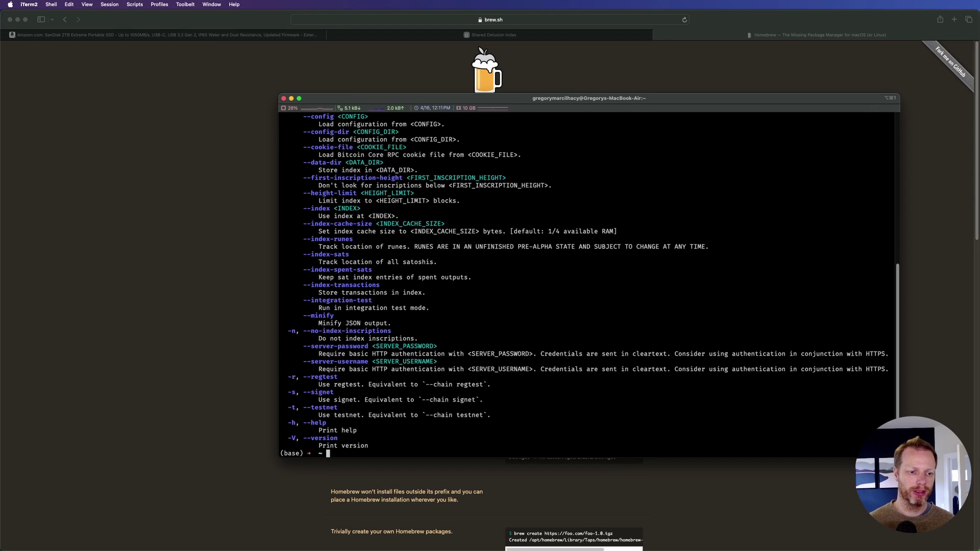
scroll(386, 215, "up", 10)
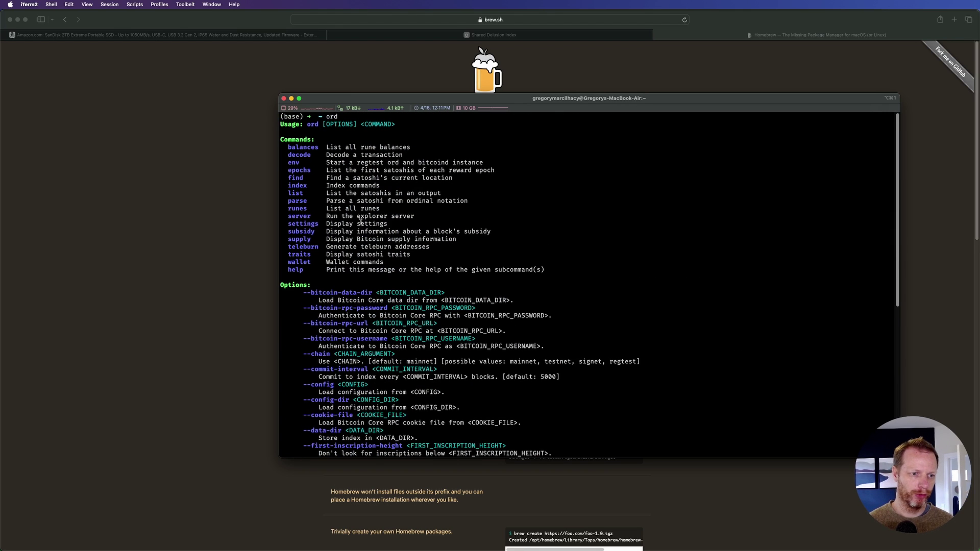
scroll(411, 197, "down", 10)
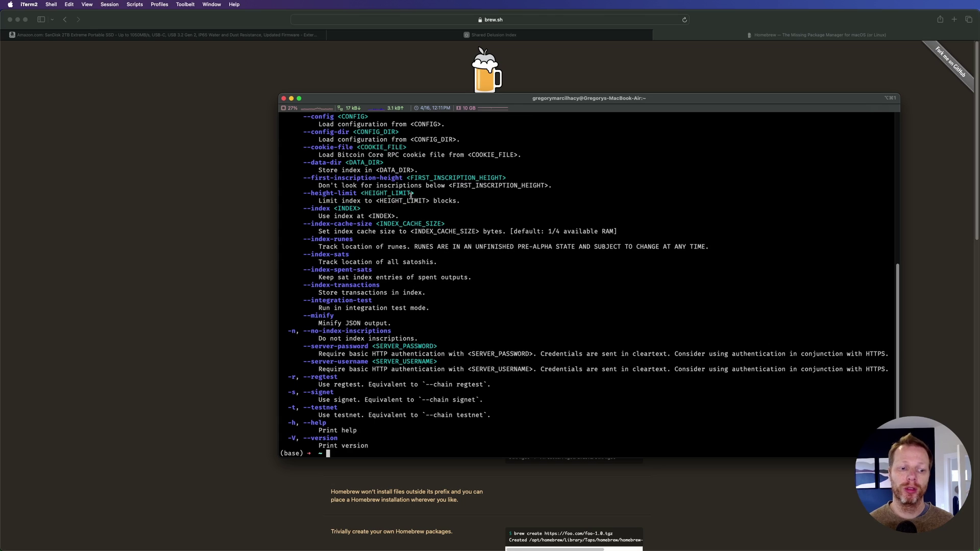
Check the installed ord release with ord --version on a cleared screen and highlight the version number.
key("ctrl+l")
type("ord")
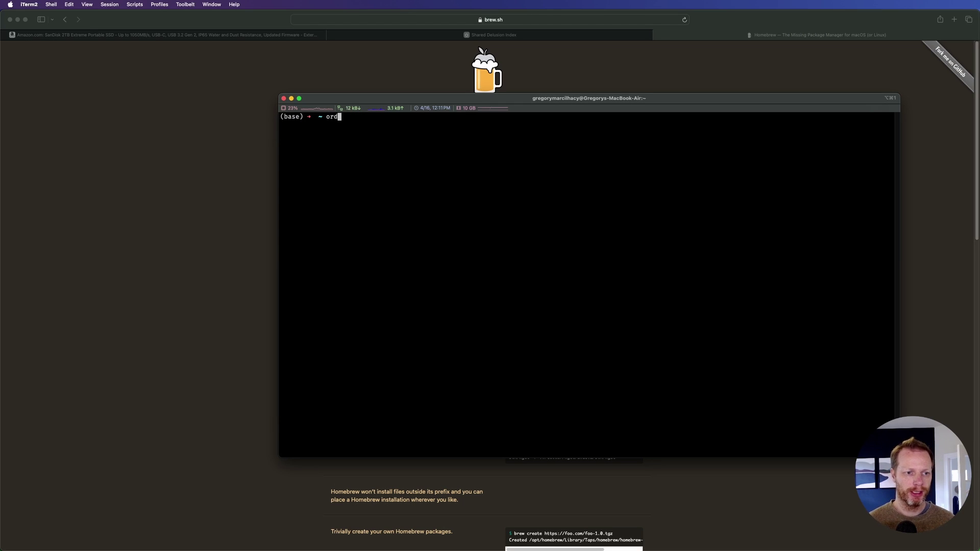
type(" --version")
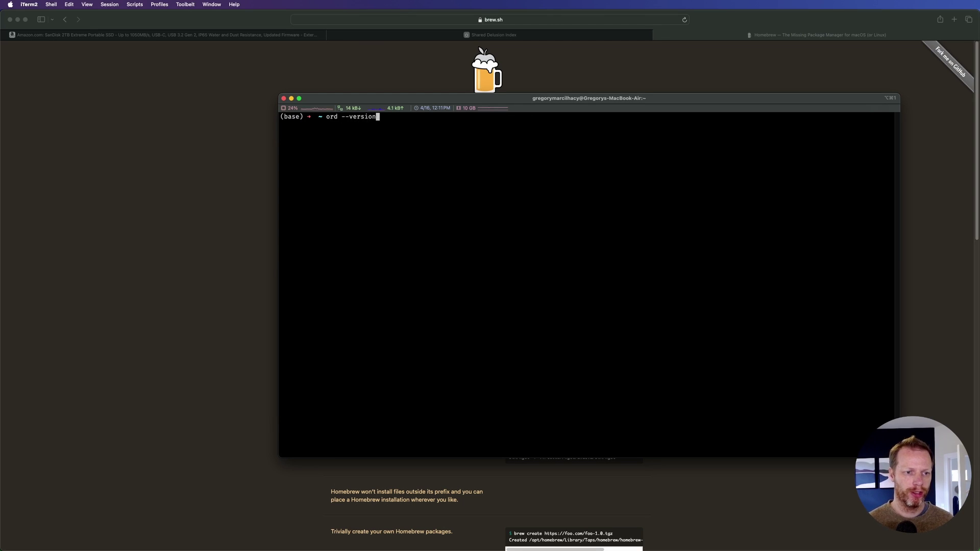
key("Return")
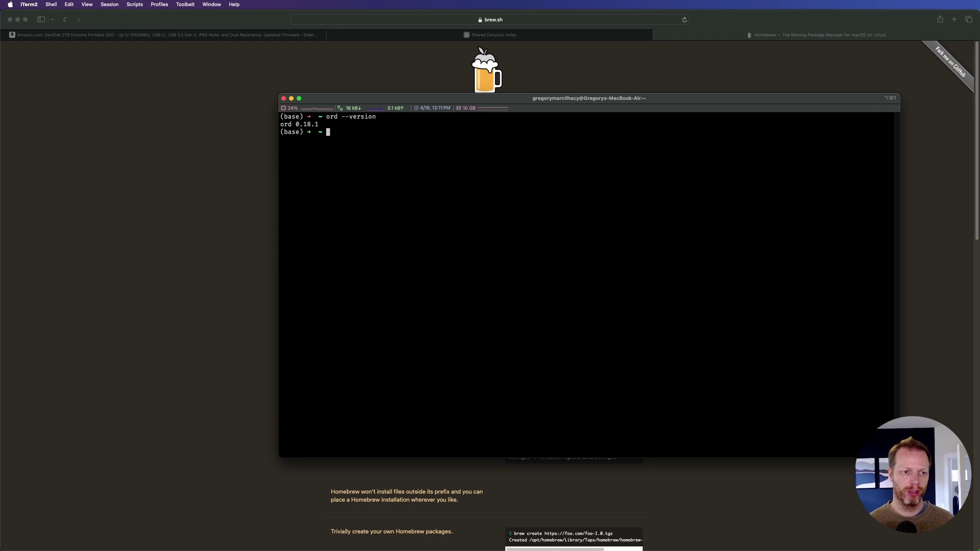
left_click_drag(296, 125, 322, 125)
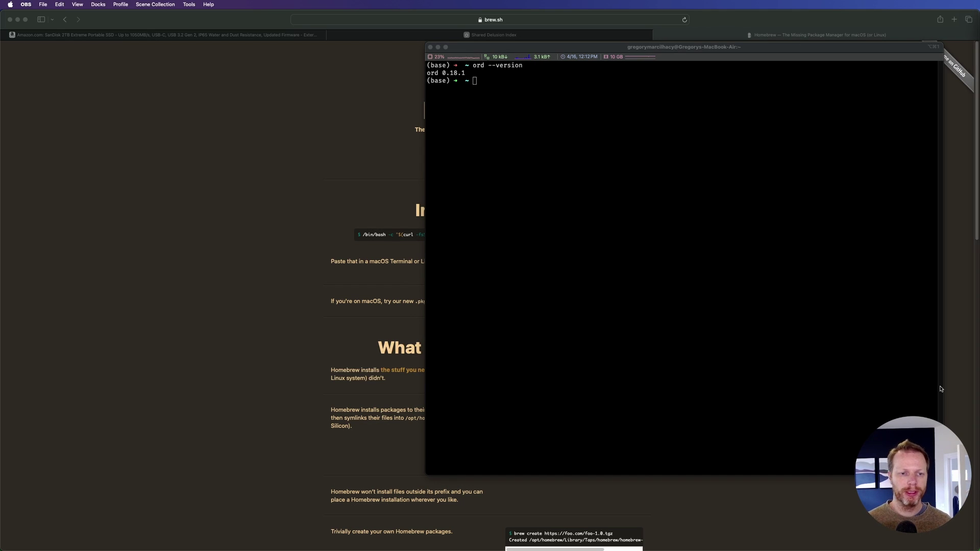
Recall and run ord --index-runes --cookie-file /Volumes/ExtremeSSD2/.cookie --data-dir /Volumes/ExtremeSSD2/ord server --http-port 3003 in iTerm2.
left_click(737, 276)
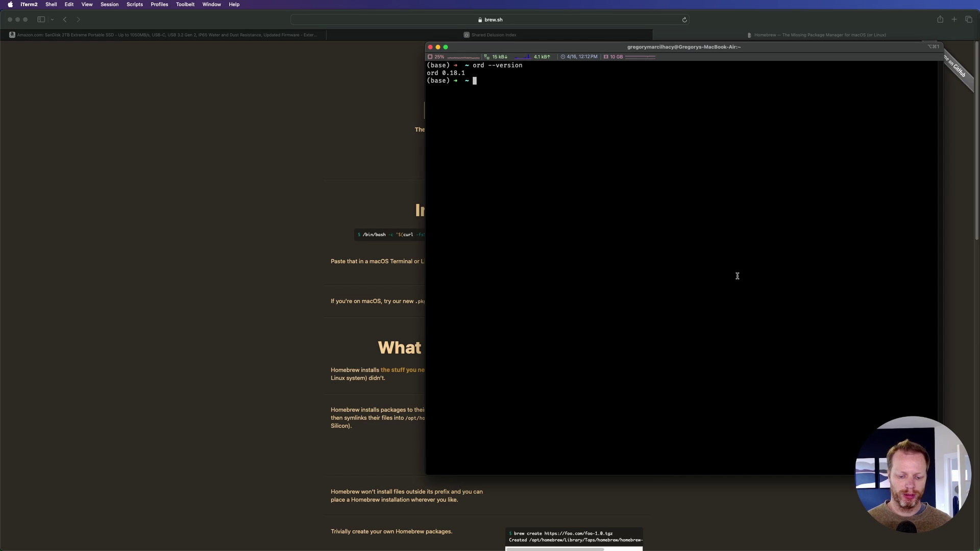
type("or")
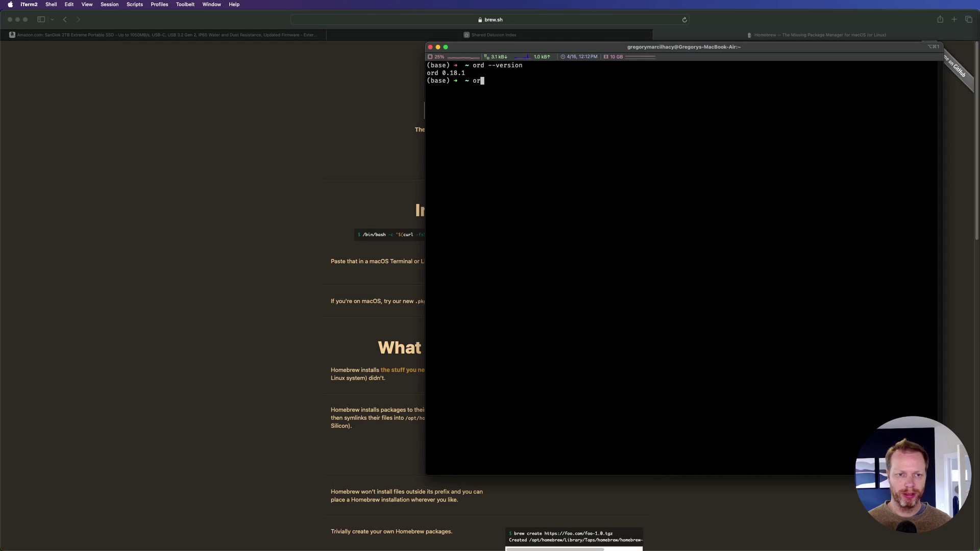
type("d")
key("Up")
key("Up")
key("Up")
key("Return")
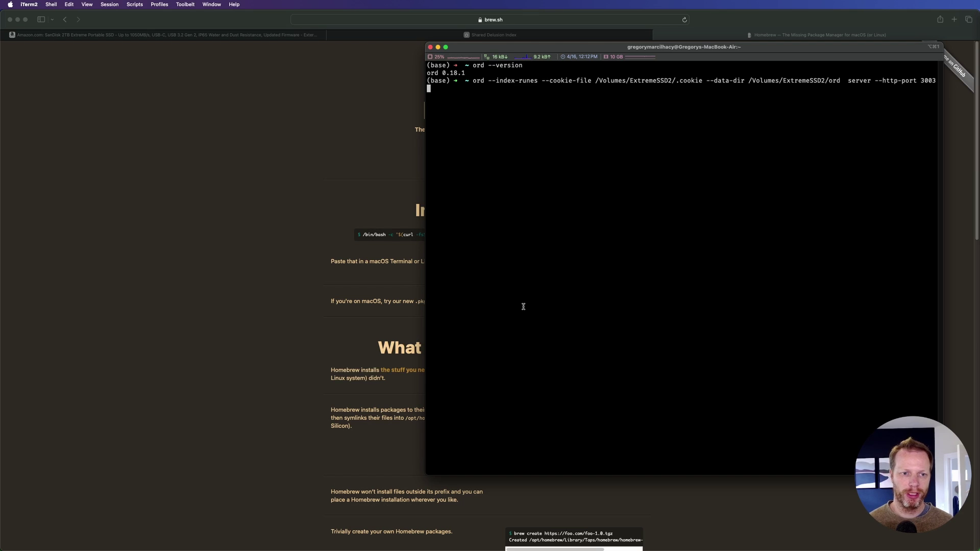
Widen the iTerm2 window and highlight the ord command's cookie-file path, data-dir option and path, server subcommand, and http-port 3003 in turn.
left_click_drag(425, 253, 372, 250)
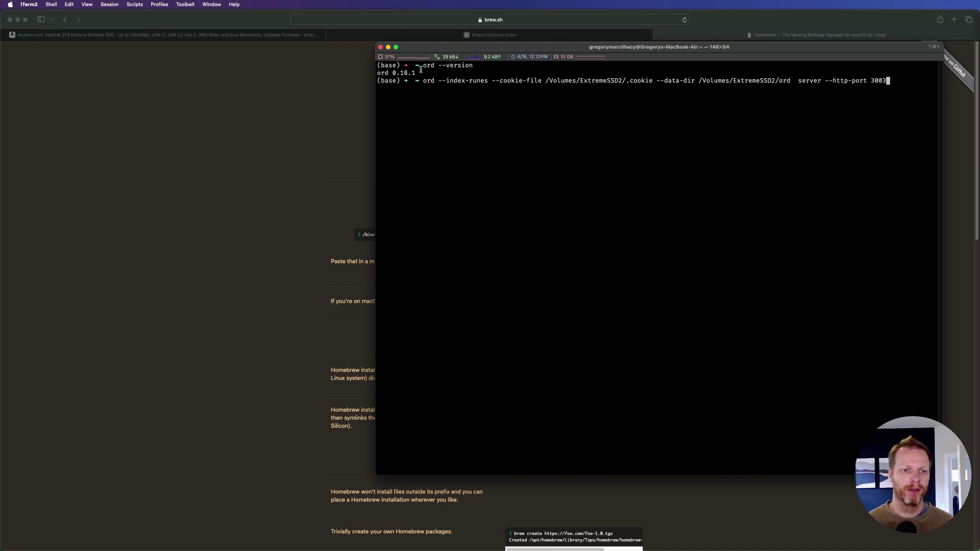
left_click_drag(439, 81, 652, 82)
left_click(491, 82)
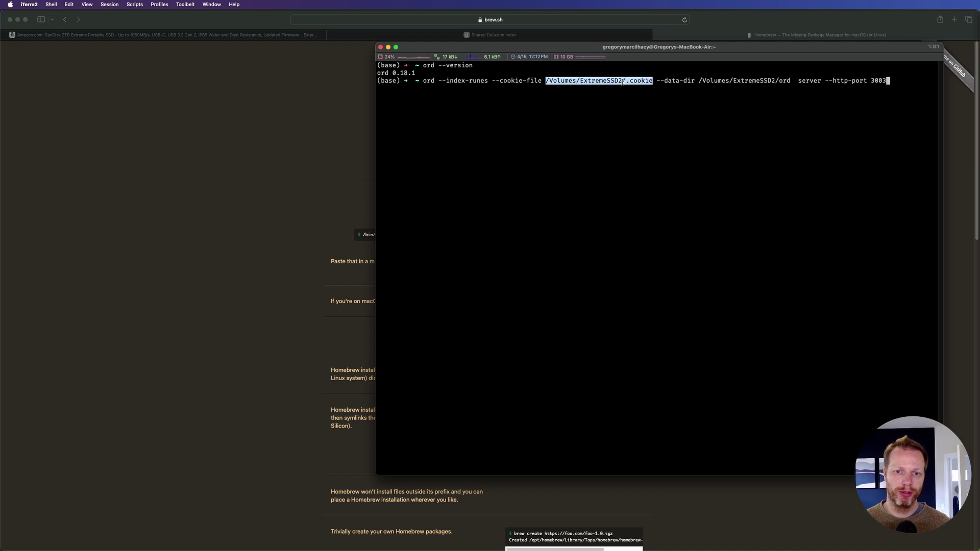
left_click_drag(657, 80, 695, 80)
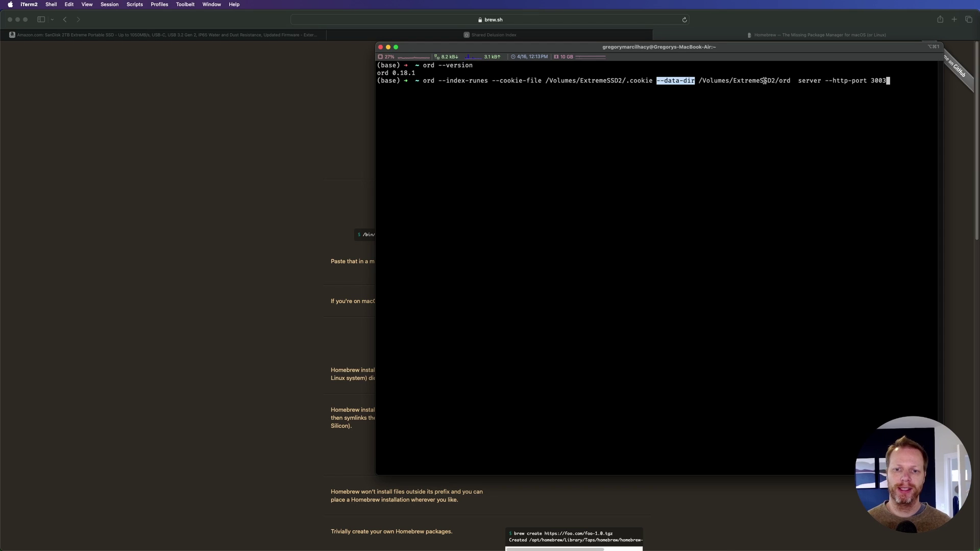
left_click_drag(791, 81, 699, 81)
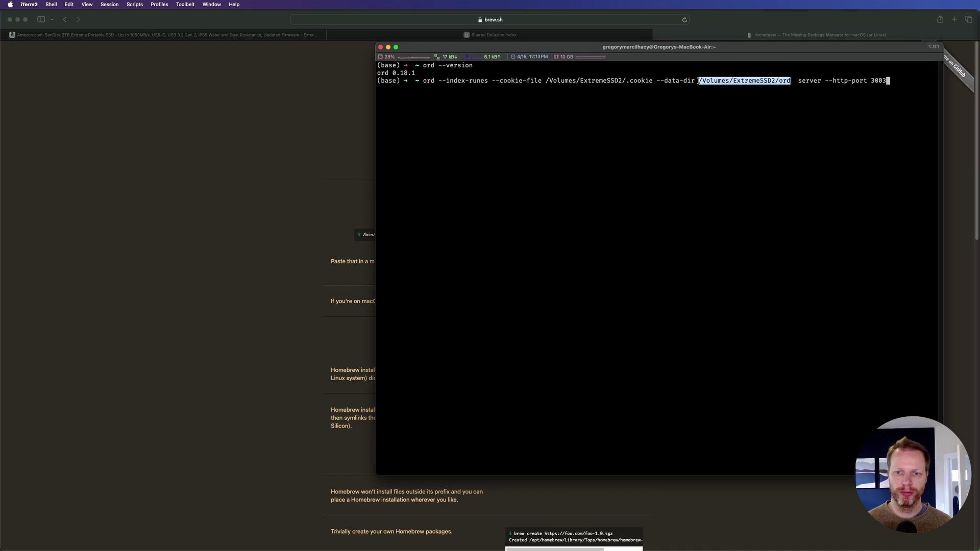
double_click(808, 81)
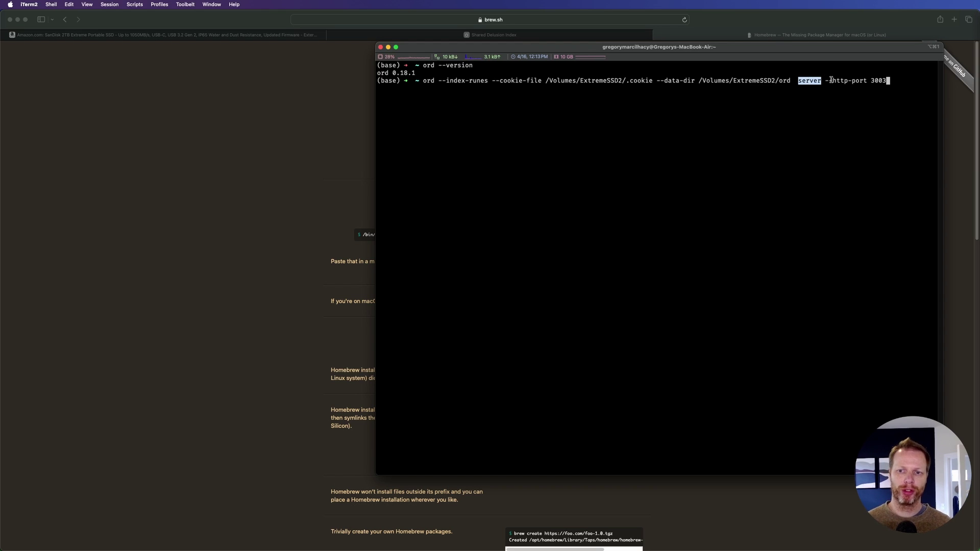
left_click(826, 82)
left_click_drag(826, 82, 887, 82)
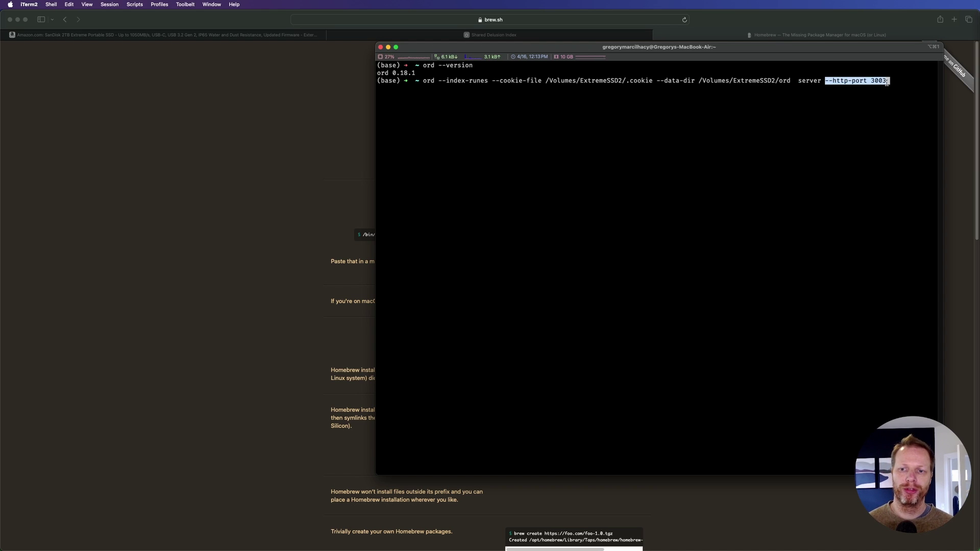
left_click(822, 80)
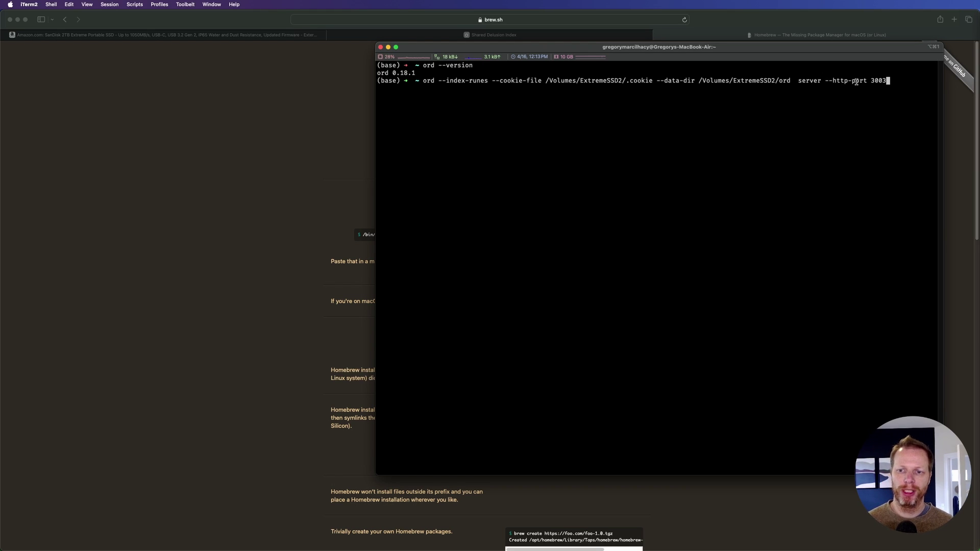
double_click(876, 80)
left_click(900, 89)
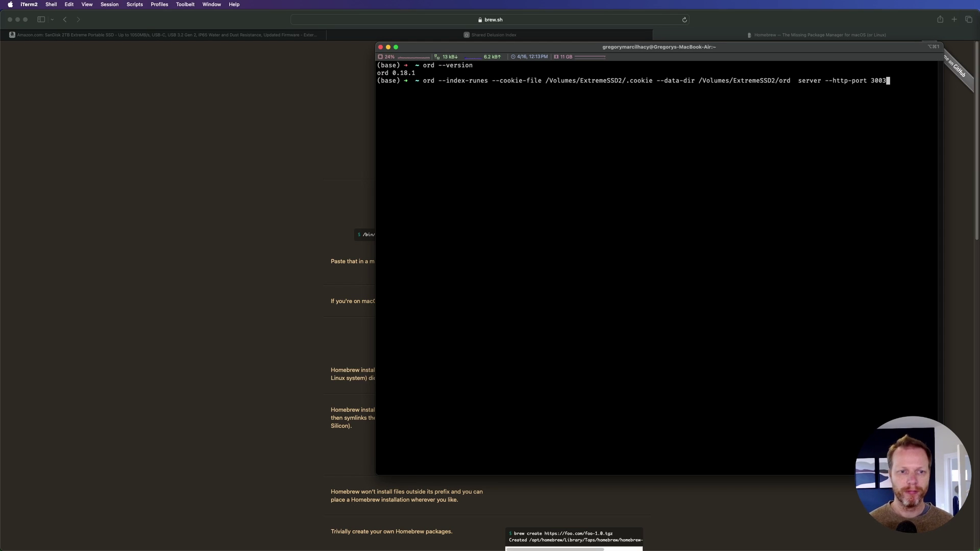
key("Return")
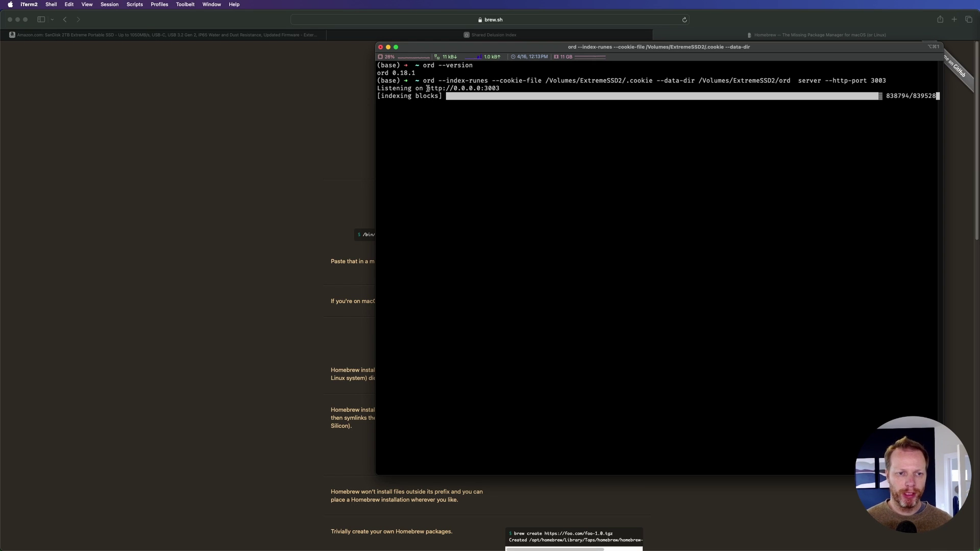
left_click_drag(427, 89, 500, 89)
key("super+c")
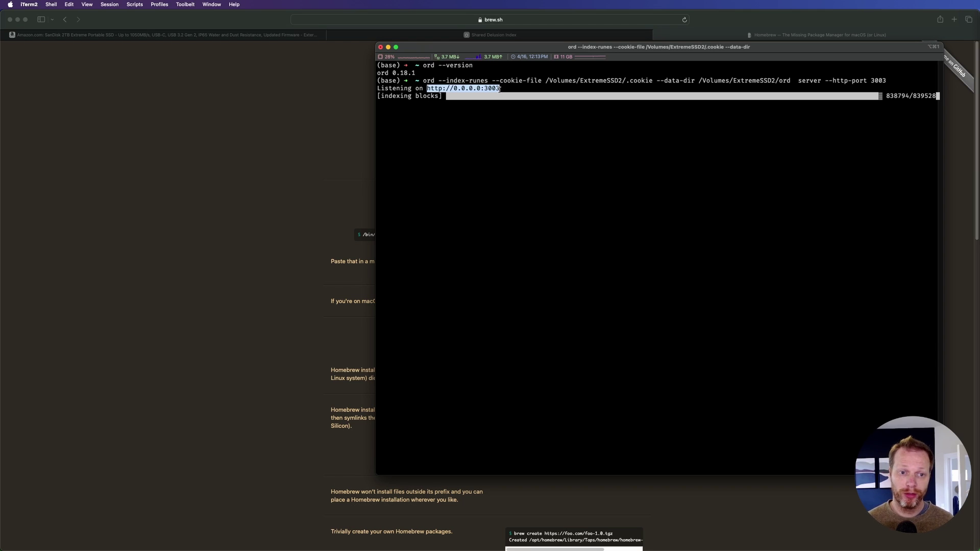
left_click(456, 14)
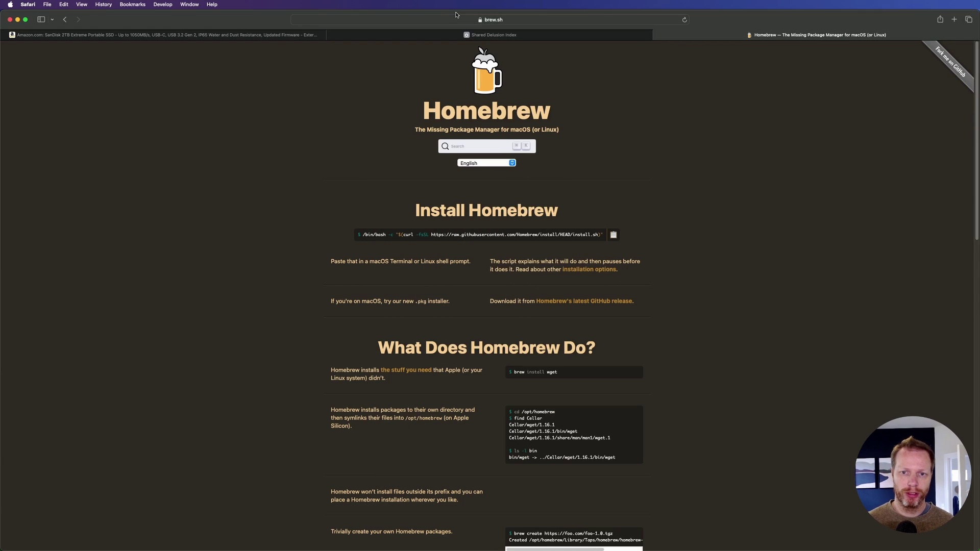
key("super+t")
key("super+v")
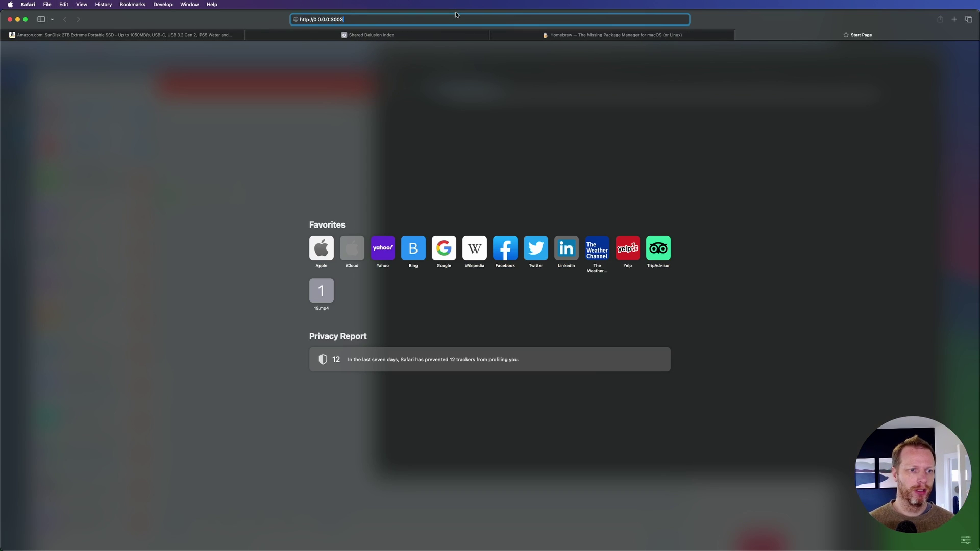
key("Return")
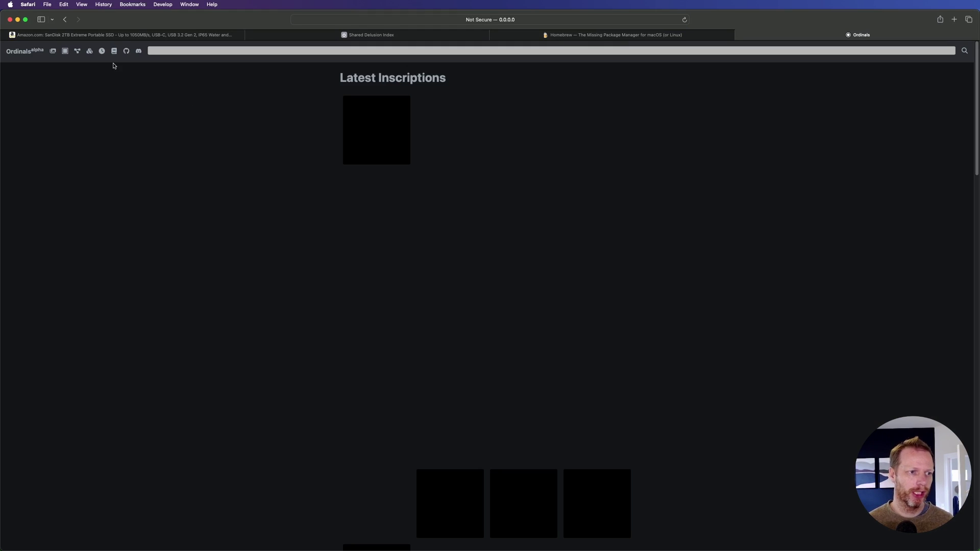
Open the local ord server's status page at 0.0.0.0:3003/status and highlight its runes entry.
left_click(554, 21)
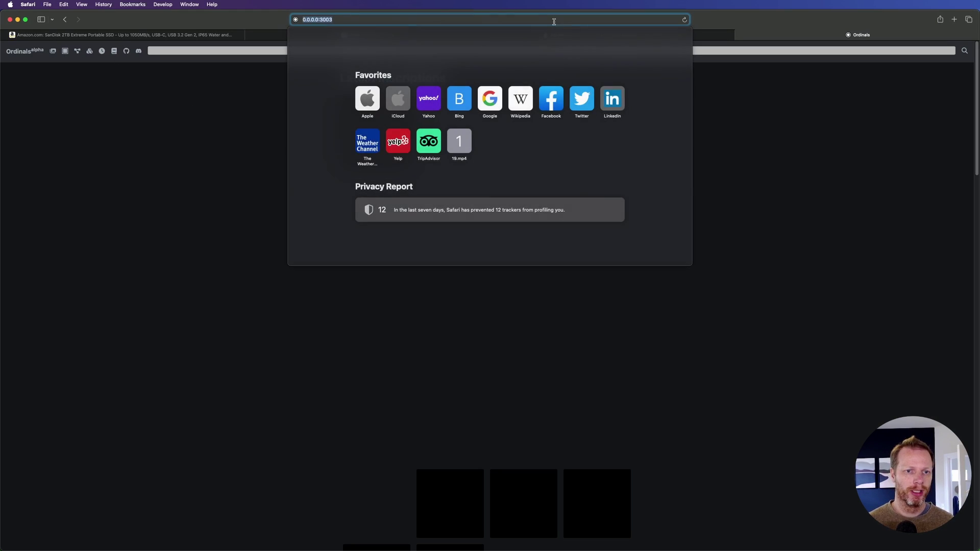
key("Right")
type("/")
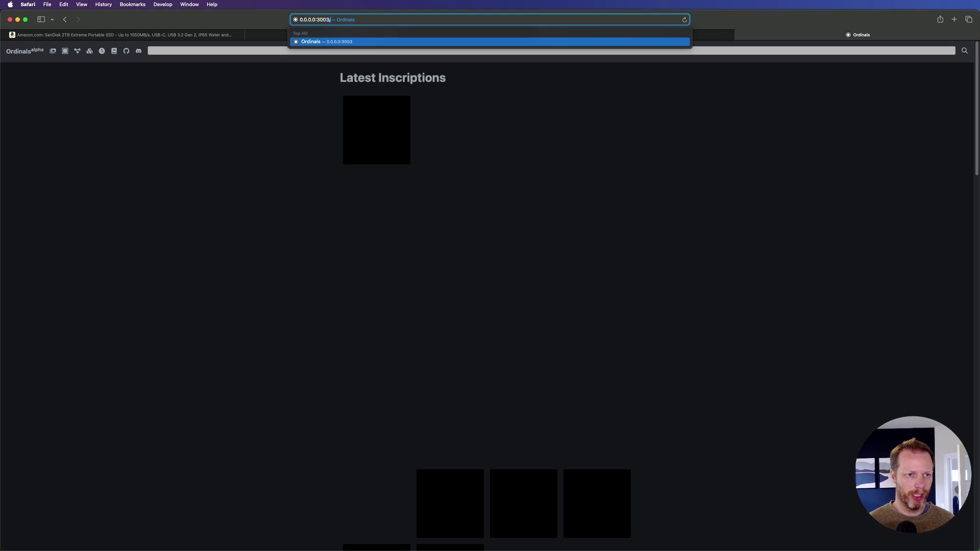
type("status")
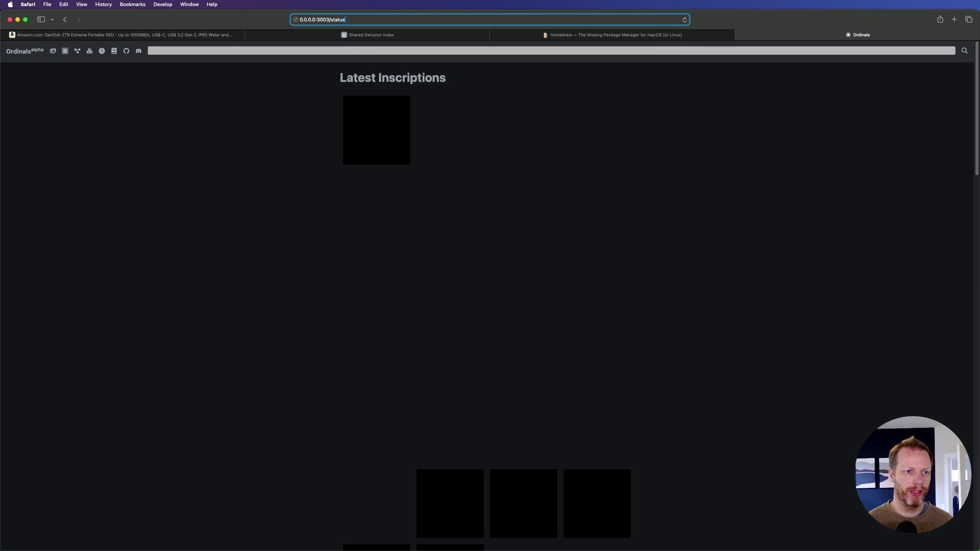
type("tatus")
key("Return")
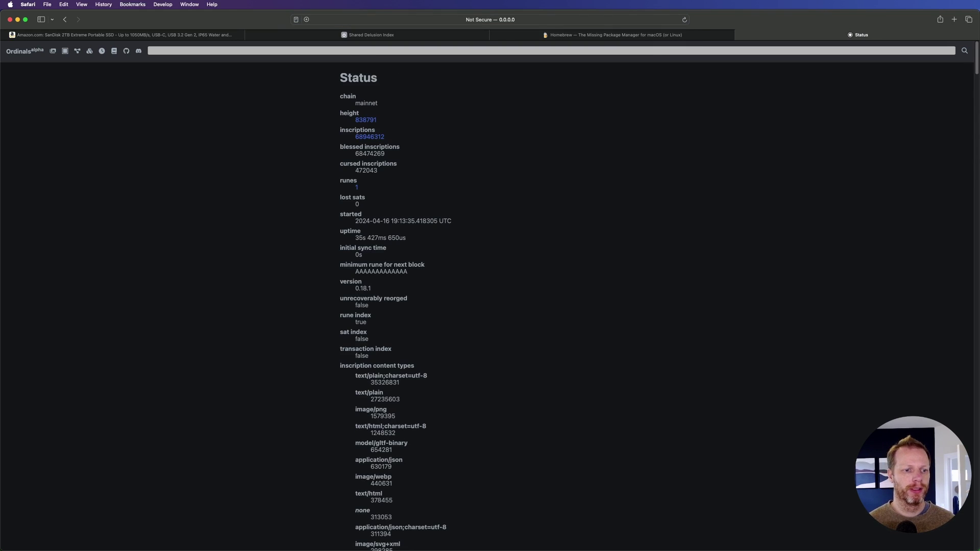
triple_click(347, 180)
left_click(368, 190)
triple_click(327, 180)
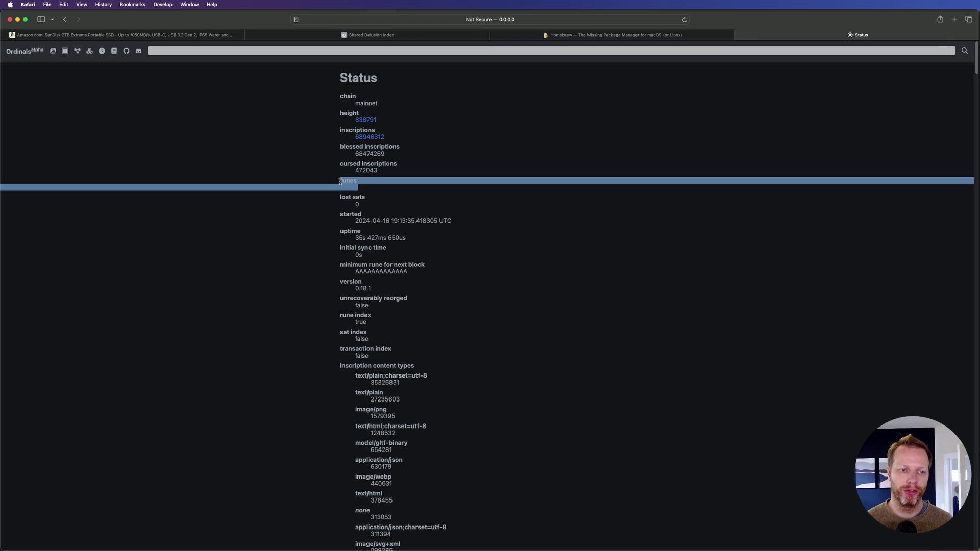
Highlight the cookie file path /Volumes/ExtremeSSD2/.cookie in iTerm2, and bring up the Bitcoin Core window over the terminal.
key("super+Tab")
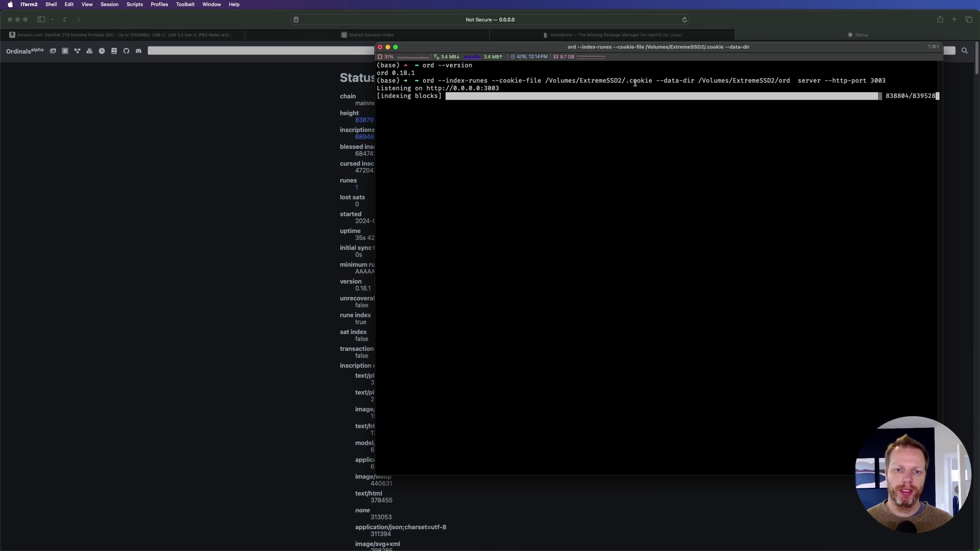
left_click_drag(545, 80, 653, 81)
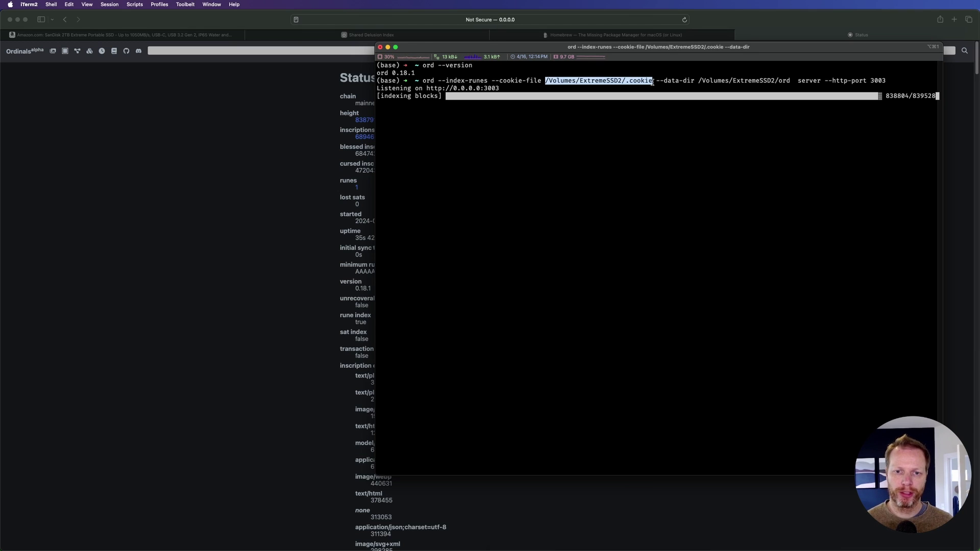
left_click(653, 81)
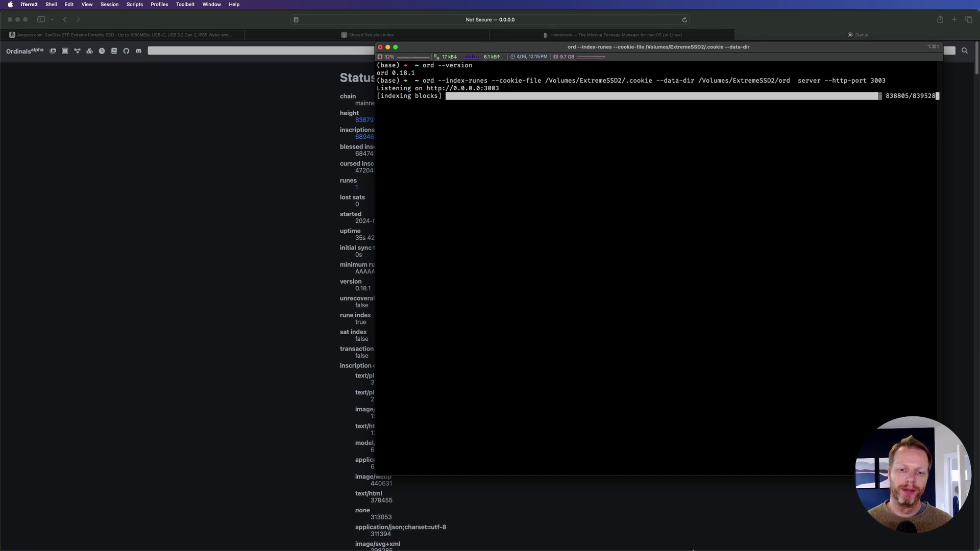
left_click(713, 530)
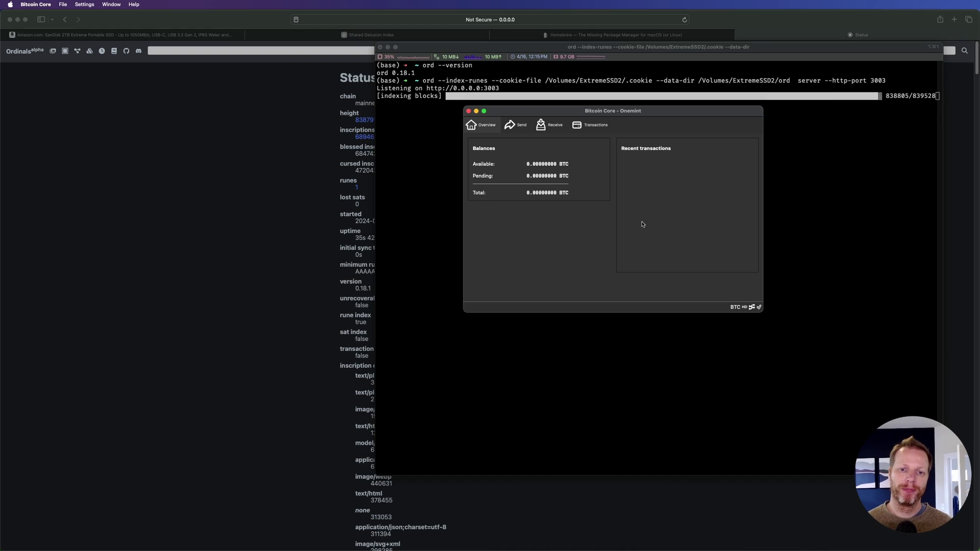
left_click_drag(610, 112, 621, 154)
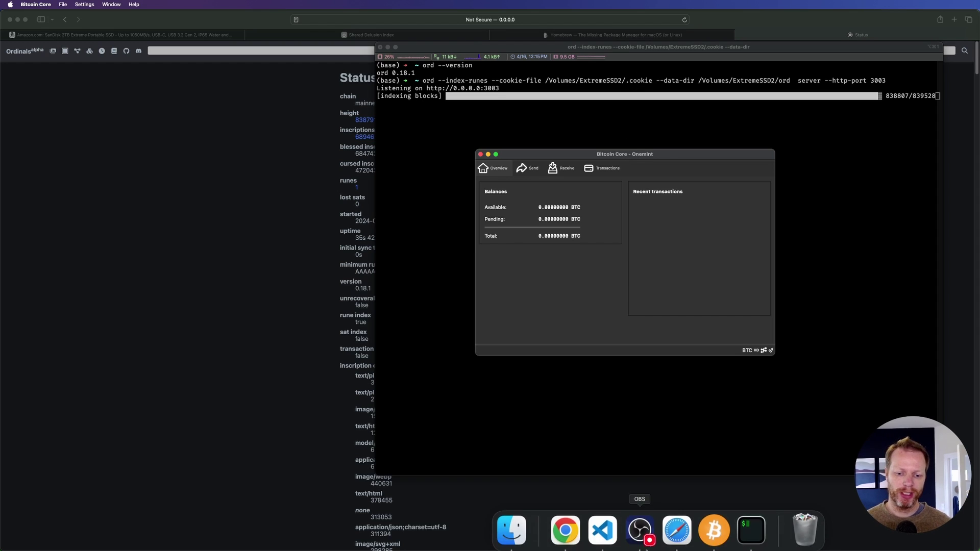
Open the ExtremeSSD2 drive in a widened Finder window, look over its Bitcoin data files, and select the hidden .cookie file.
left_click(513, 532)
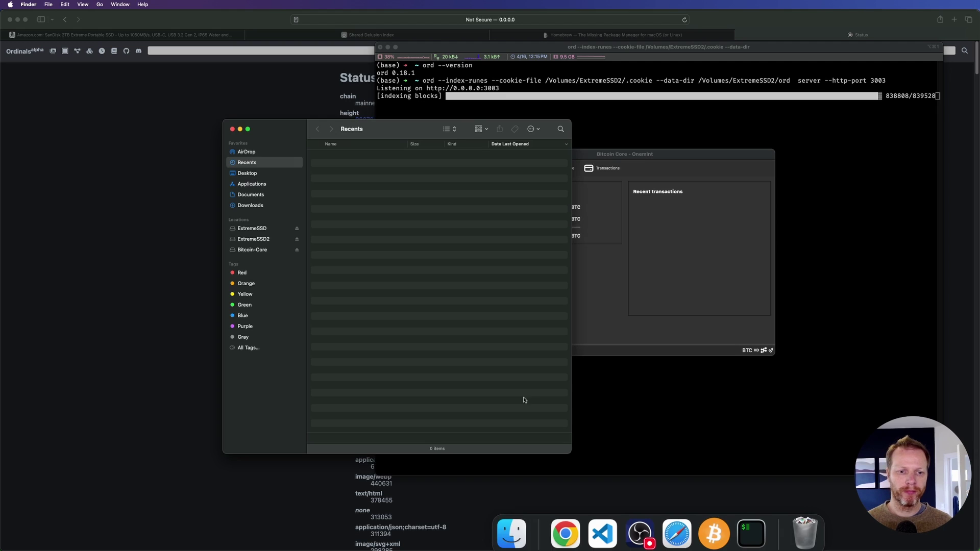
left_click(255, 239)
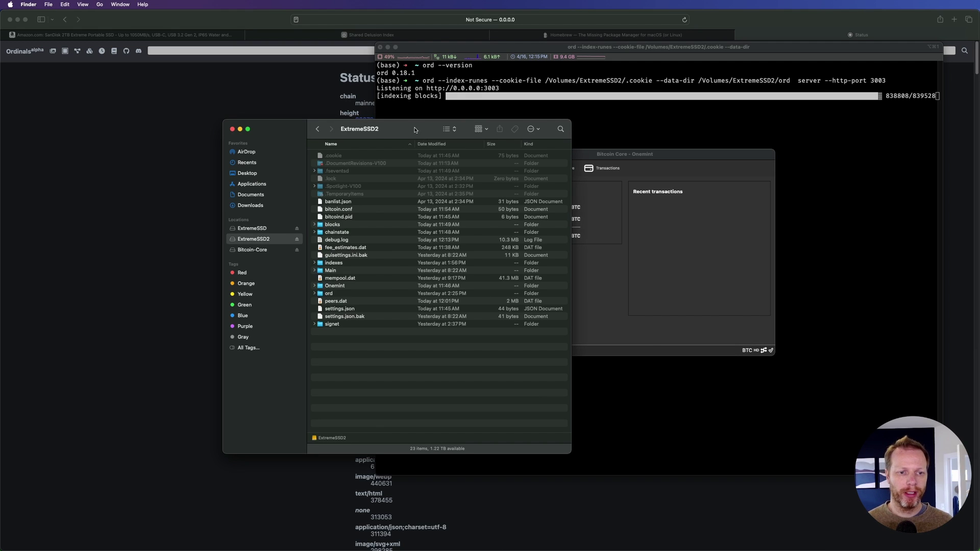
left_click_drag(416, 130, 493, 120)
left_click_drag(429, 334, 437, 190)
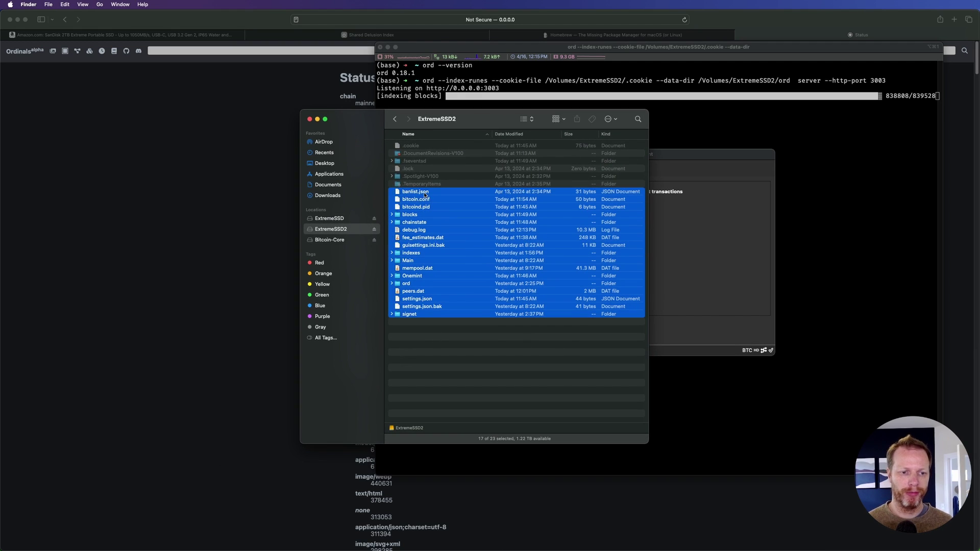
left_click(479, 352)
left_click_drag(440, 351, 414, 198)
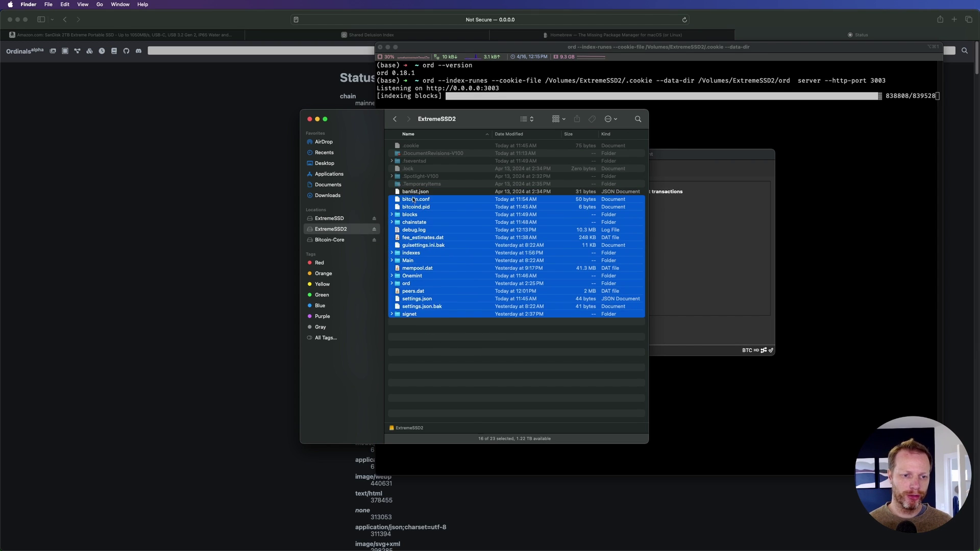
left_click(571, 406)
left_click_drag(644, 442, 676, 429)
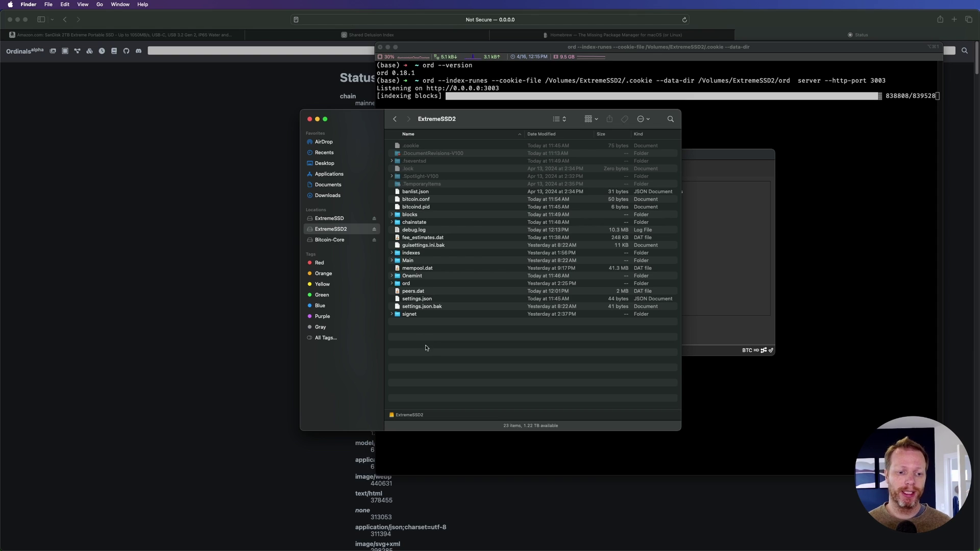
left_click_drag(485, 119, 490, 116)
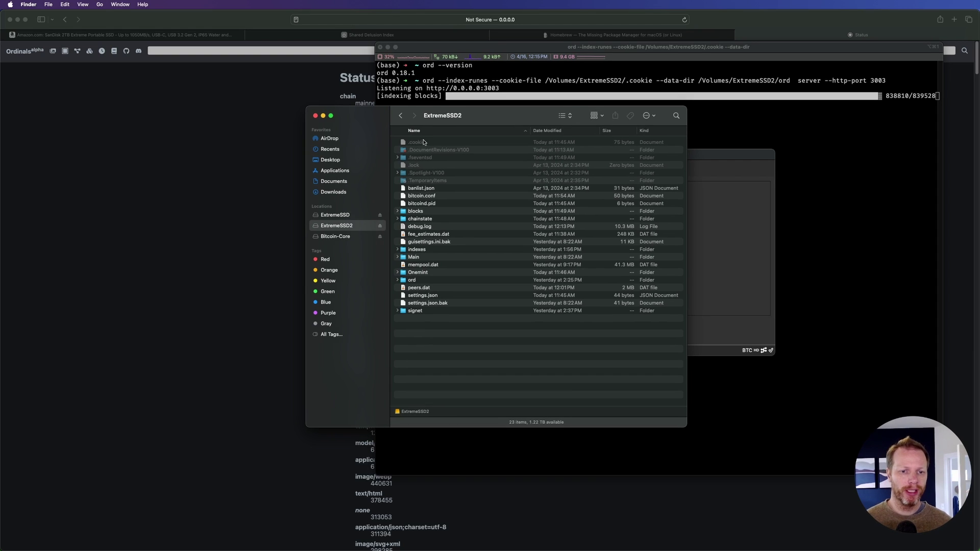
left_click(434, 143)
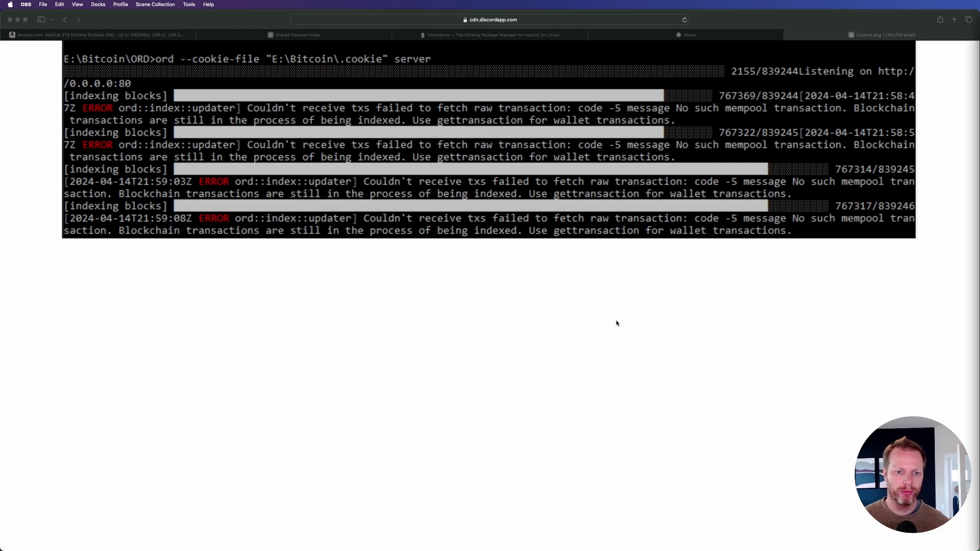
Compare the running ord command in iTerm2, highlighting its start, with the indexing error screenshot in Safari.
key("super+Tab")
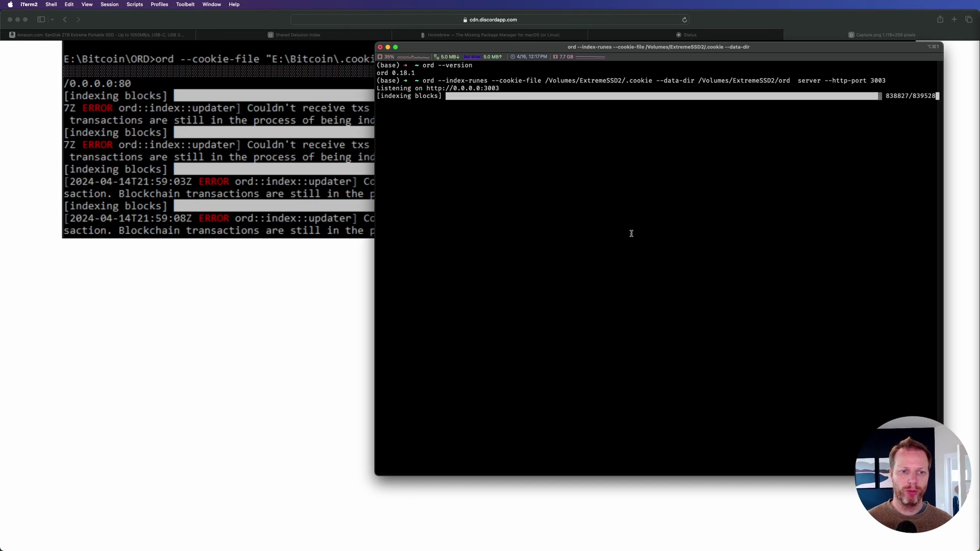
left_click_drag(423, 80, 634, 81)
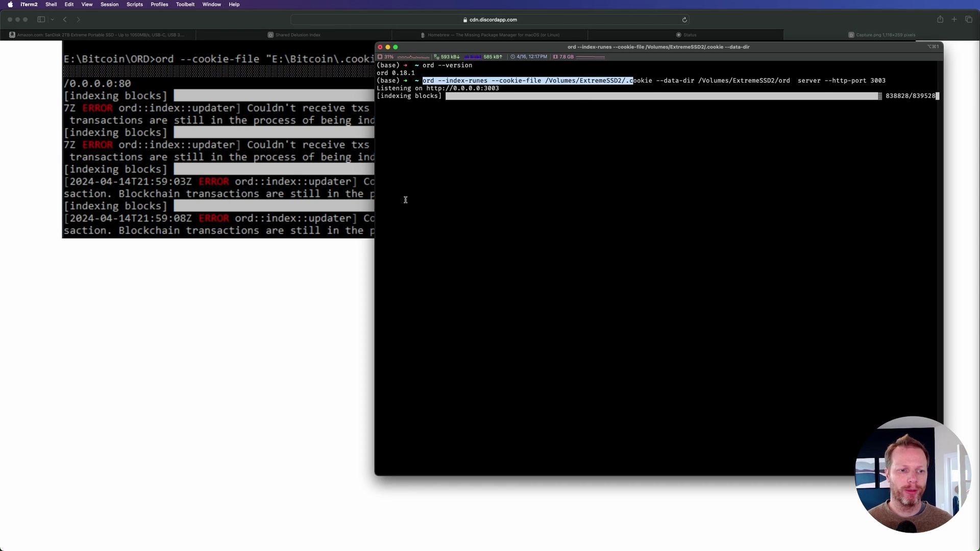
left_click(323, 189)
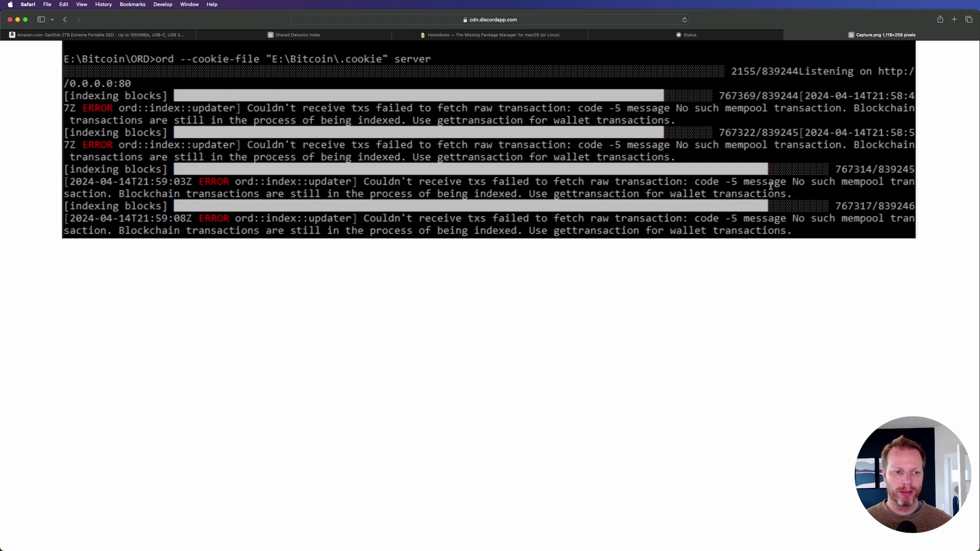
key("super+Tab")
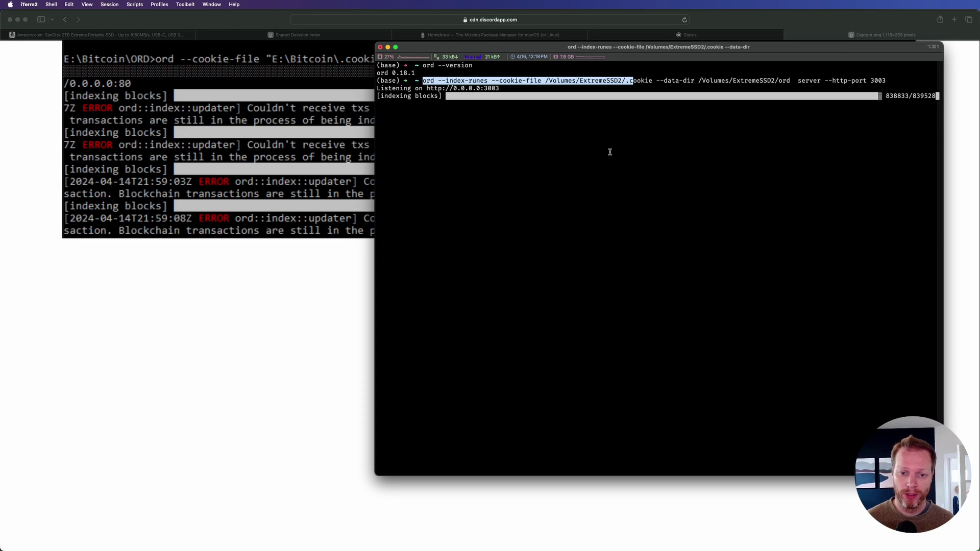
Switch to Bitcoin Core, move its window over the terminal, and open the RPC console in the Node window.
key("super+Tab")
key("super+Tab")
key("super+Tab")
key("super+Tab")
key("super+Tab")
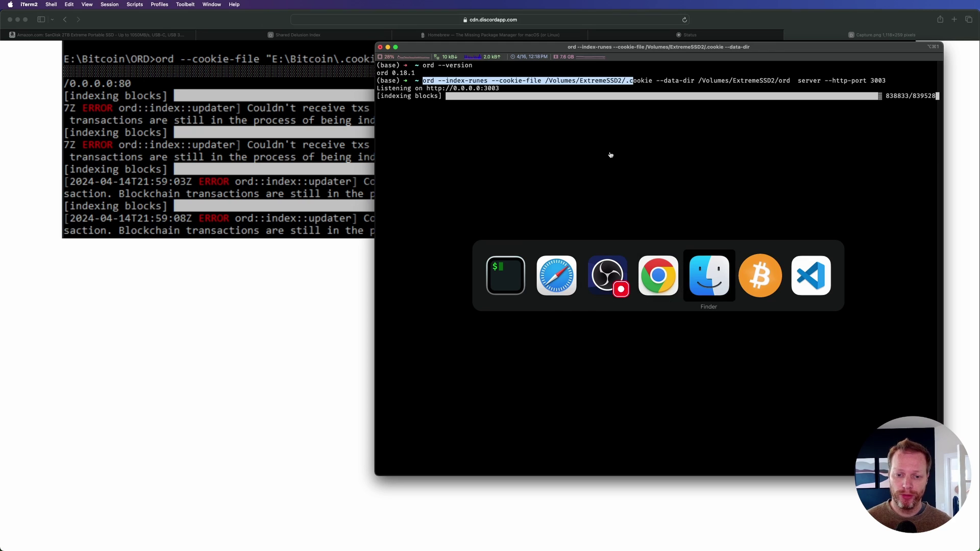
left_click_drag(629, 159, 666, 176)
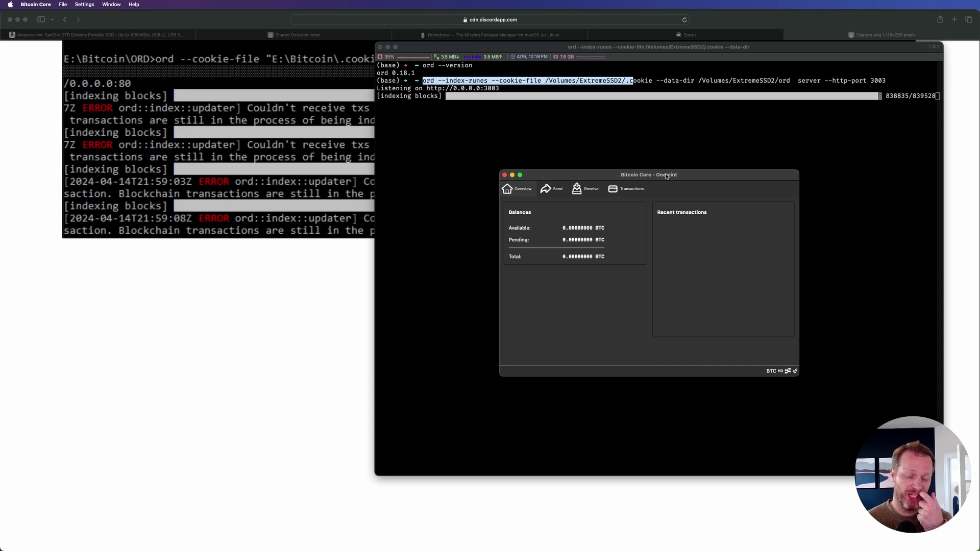
left_click(788, 372)
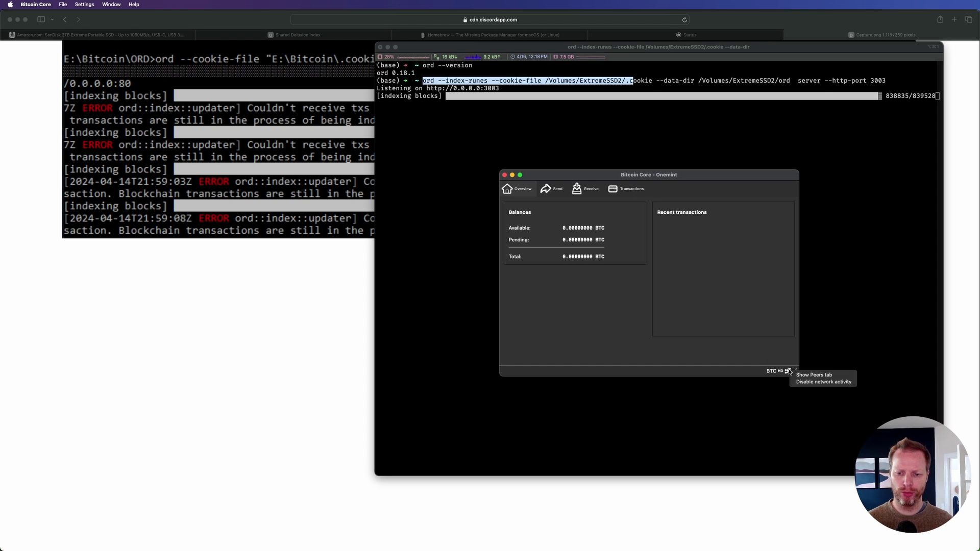
left_click(817, 376)
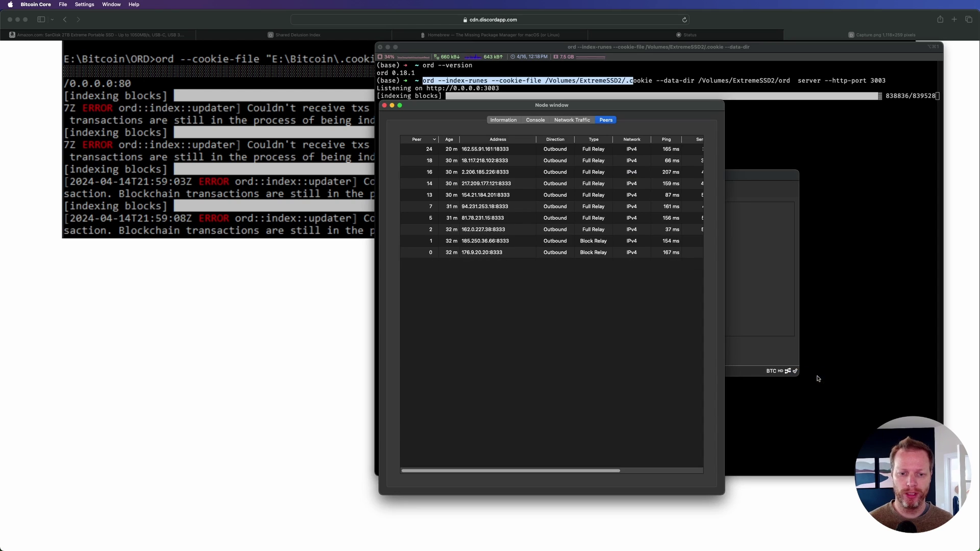
left_click(536, 121)
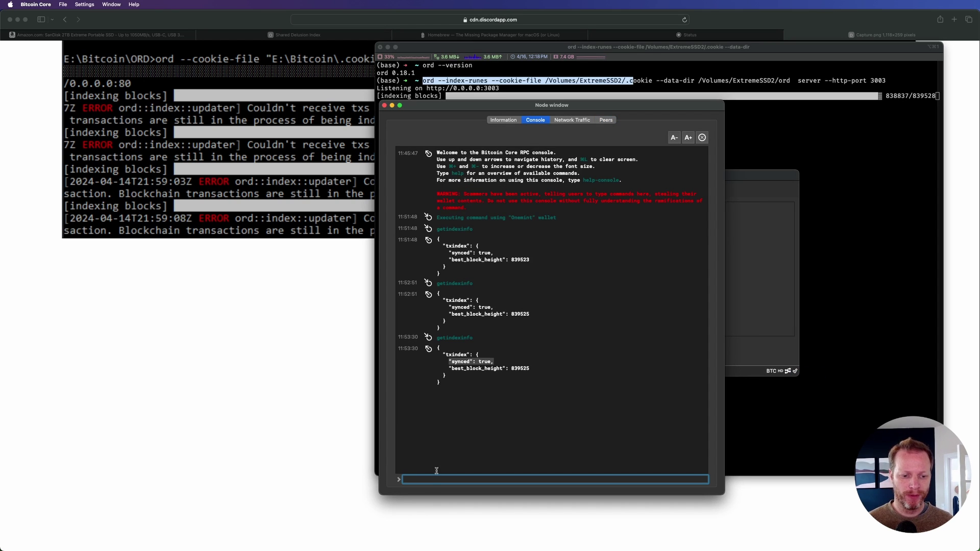
Run the getindexinfo command in the Bitcoin Core console.
type("getindex")
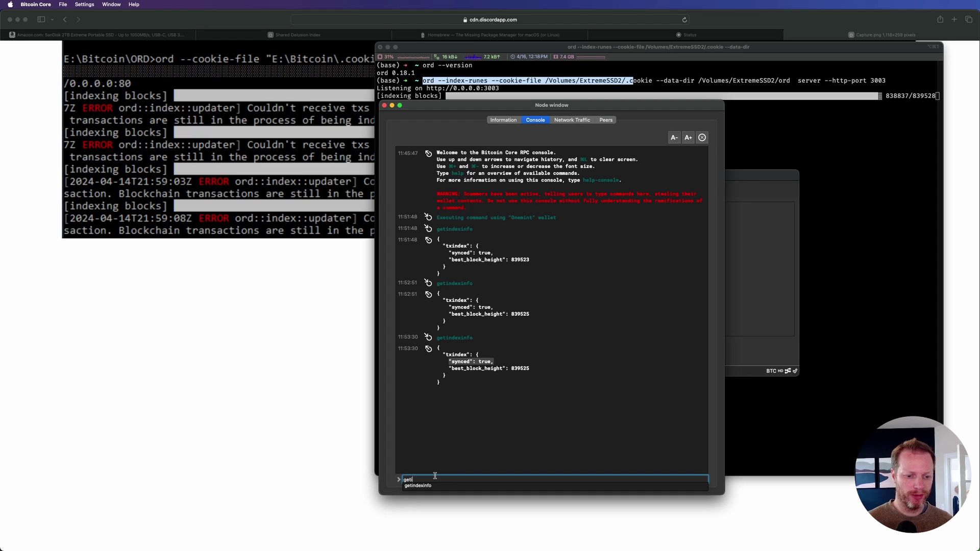
key("Down")
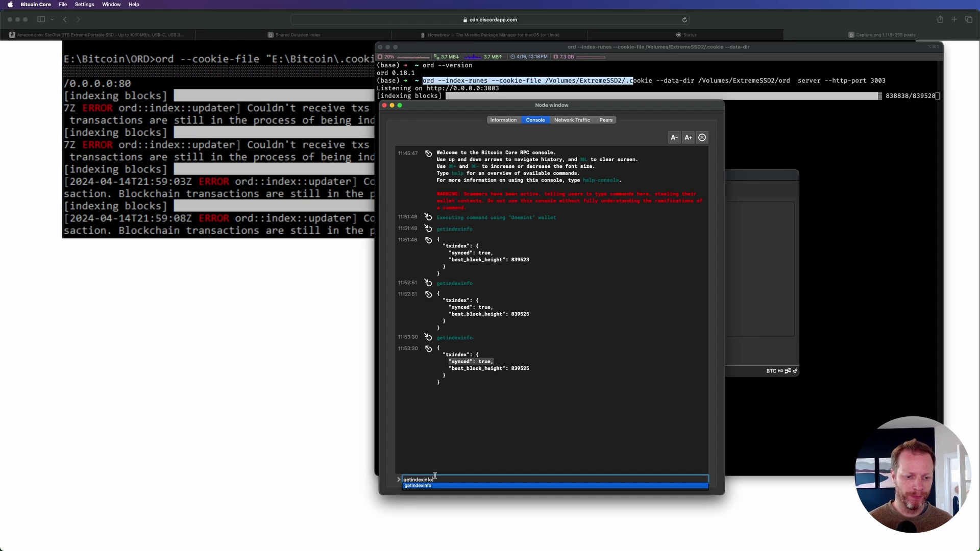
key("Return")
Highlight the synced value and the best block height in the latest txindex output.
left_click_drag(438, 402, 445, 439)
left_click(446, 439)
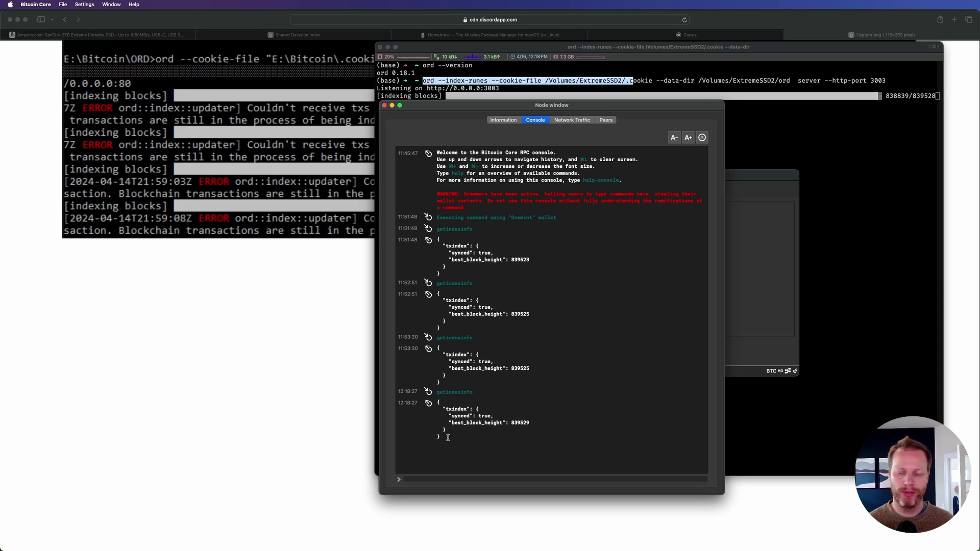
left_click_drag(448, 416, 494, 416)
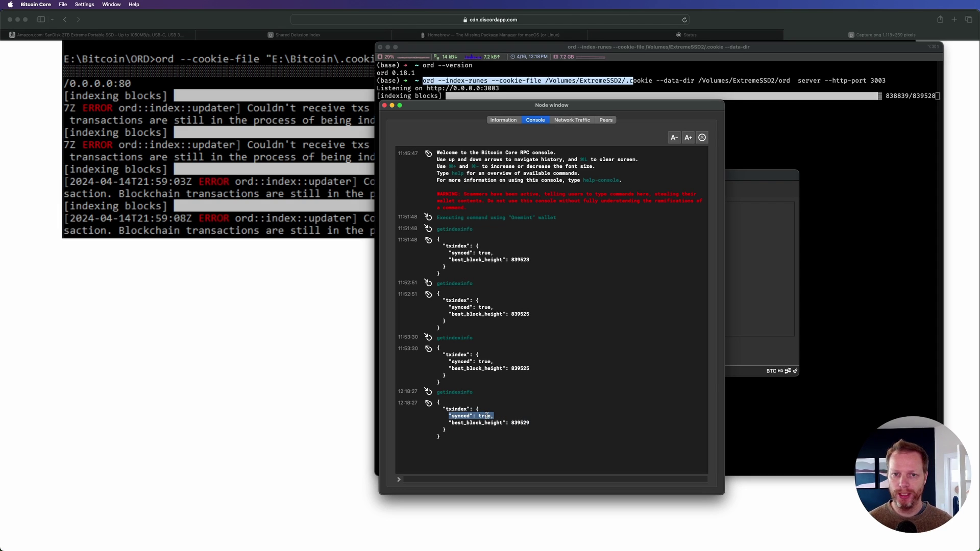
left_click(478, 416)
left_click_drag(479, 416, 495, 416)
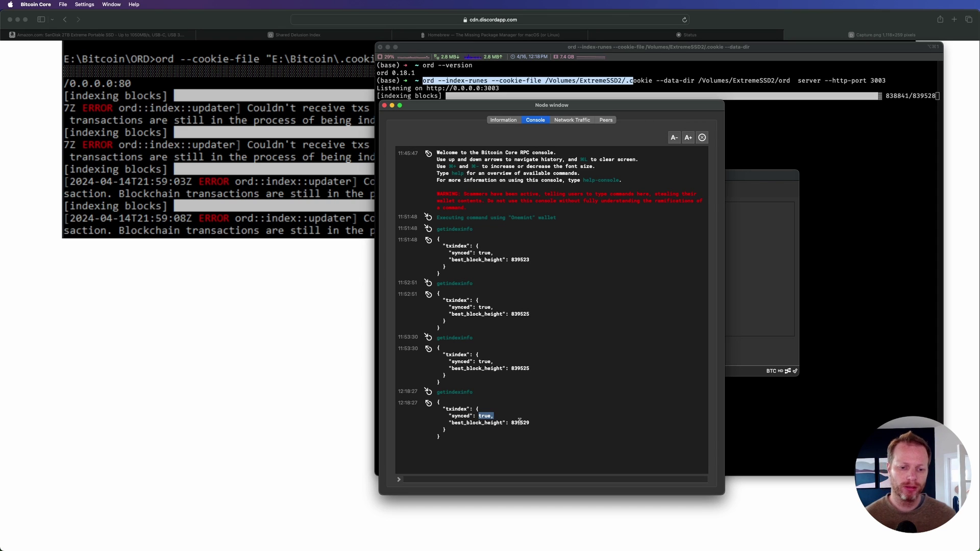
double_click(516, 422)
Rerun getindexinfo three more times from the command history to recheck the transaction index.
left_click(506, 478)
key("Up")
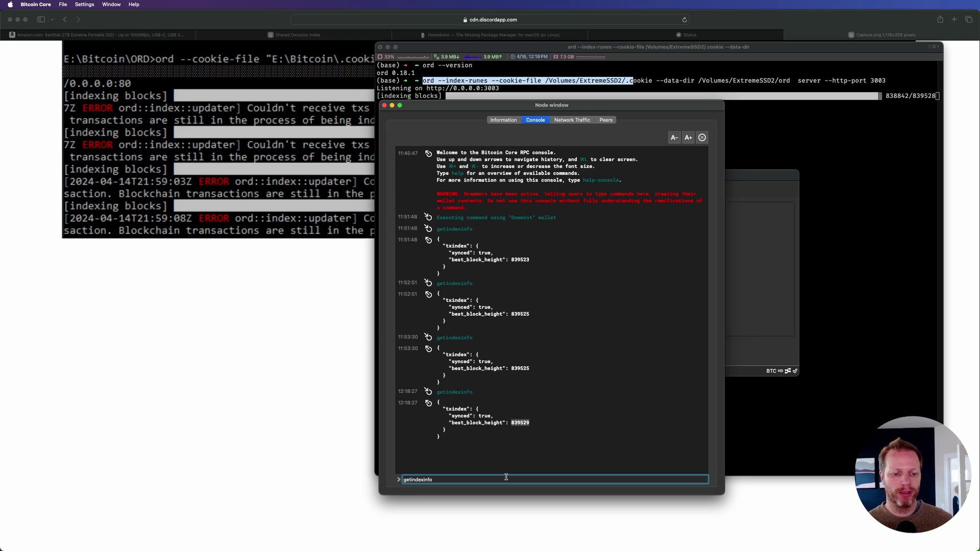
key("Return")
key("Up")
key("Return")
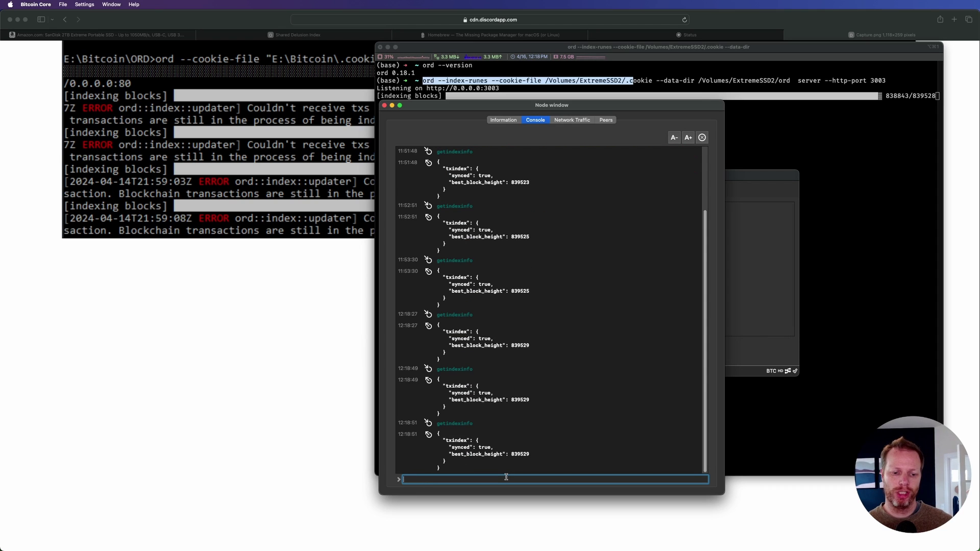
key("Up")
key("Return")
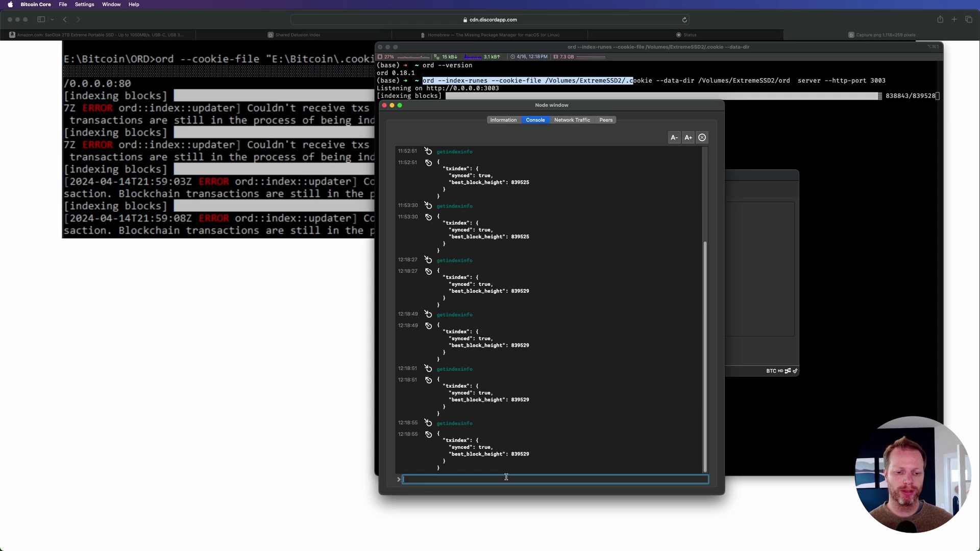